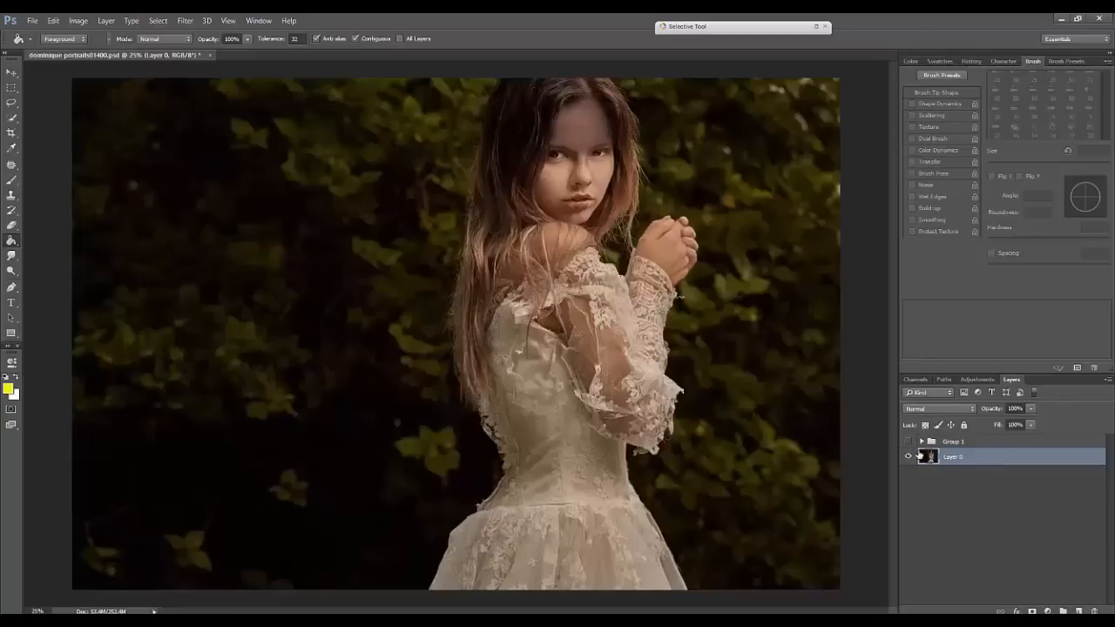
Step: Preview the finished light effects in Group 1 over the portrait and hide the group again
{"action": "left_click", "coordinate": [909, 442]}
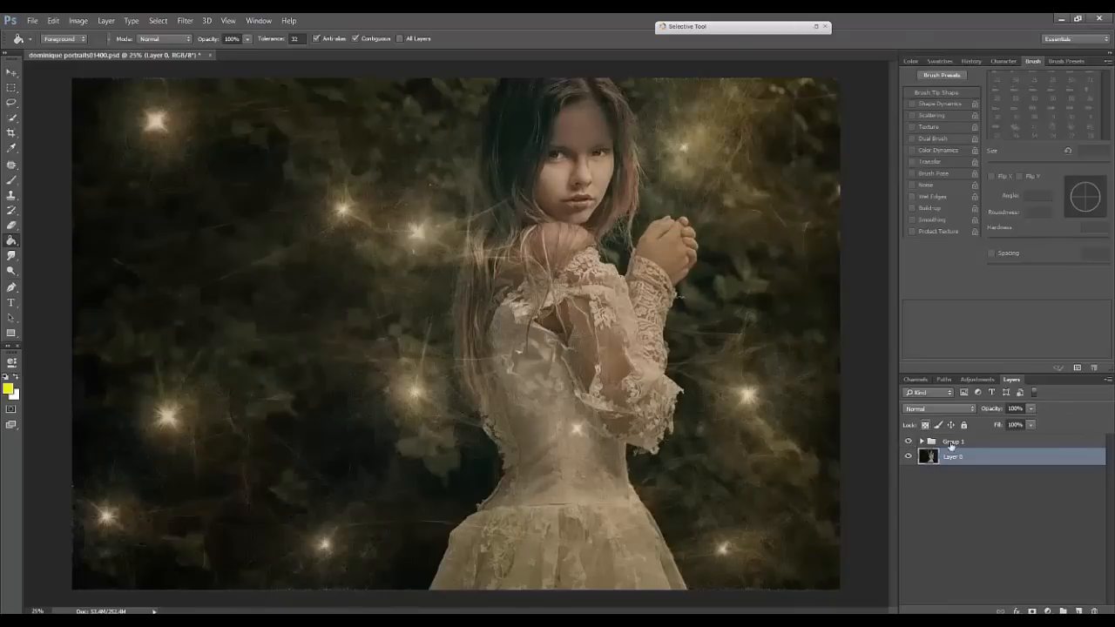
{"action": "left_click", "coordinate": [909, 441]}
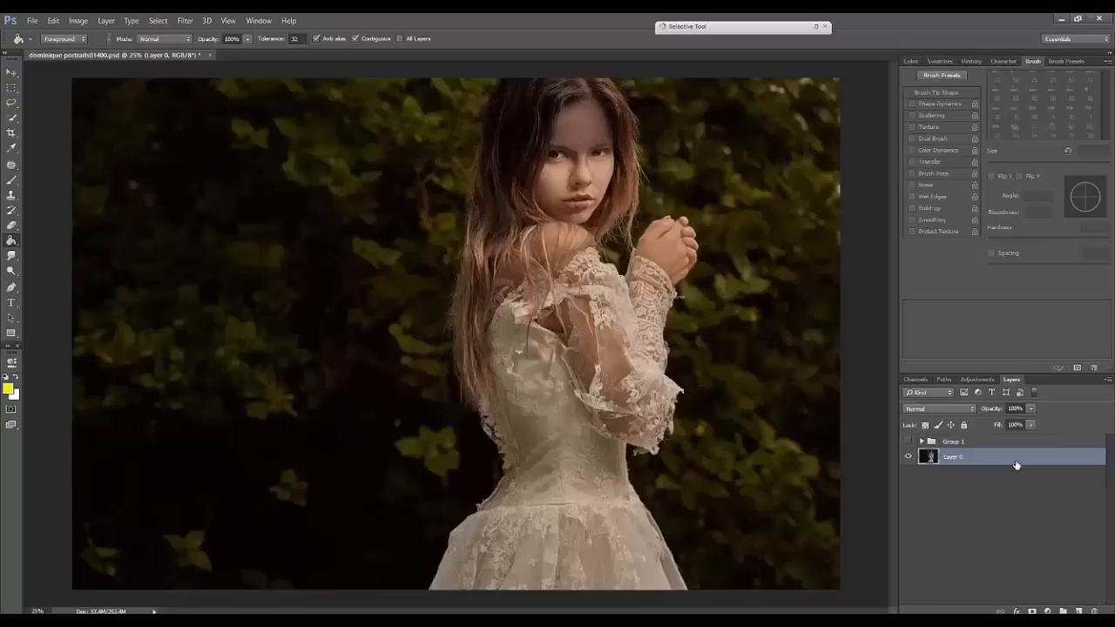
Step: Duplicate Layer 0 and launch the ParticleShop plug-in on the copy
{"action": "key", "text": "ctrl+j"}
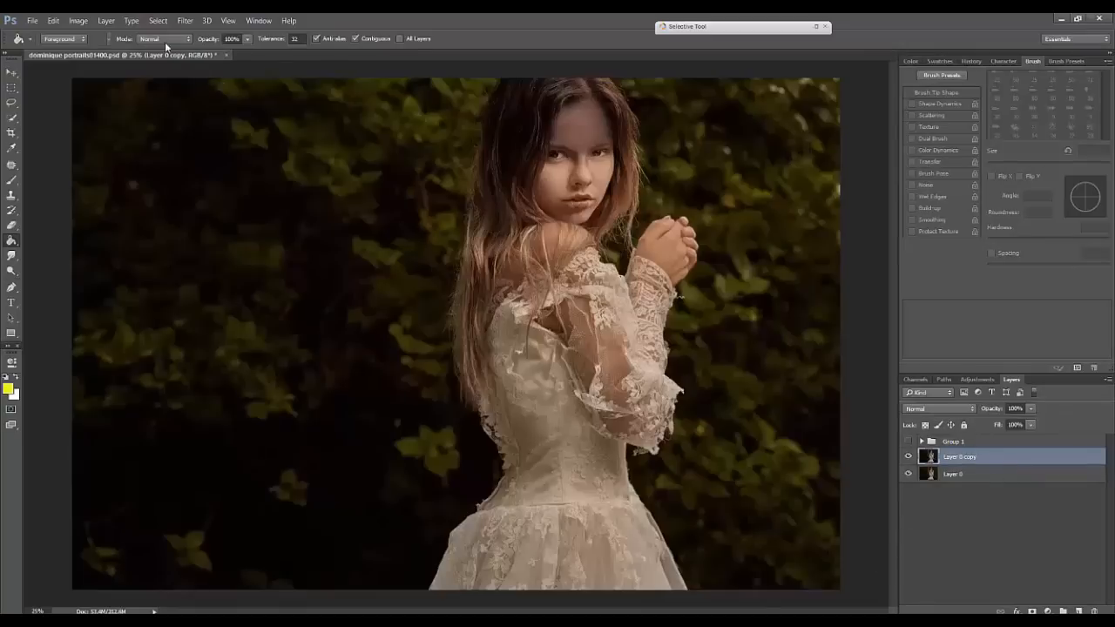
{"action": "left_click", "coordinate": [187, 22]}
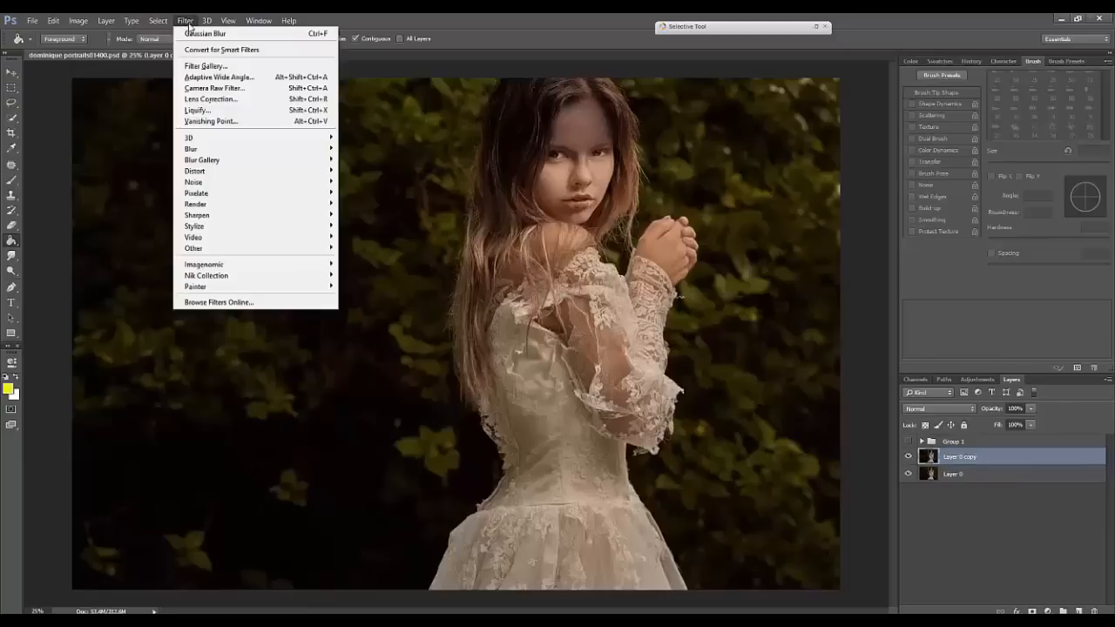
{"action": "mouse_move", "coordinate": [243, 288]}
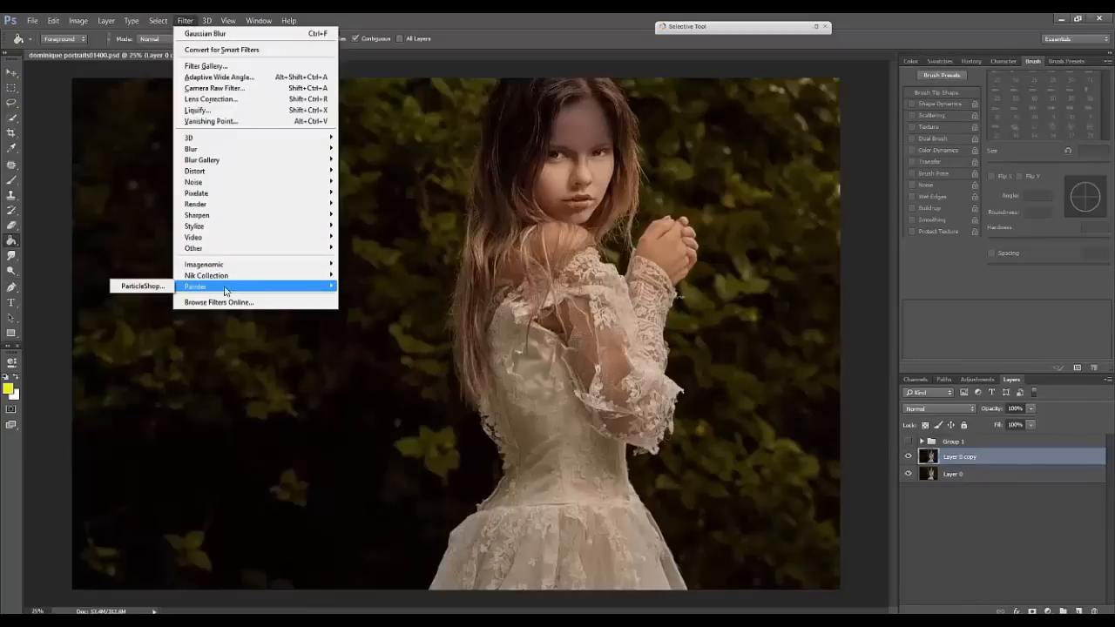
{"action": "left_click", "coordinate": [150, 288]}
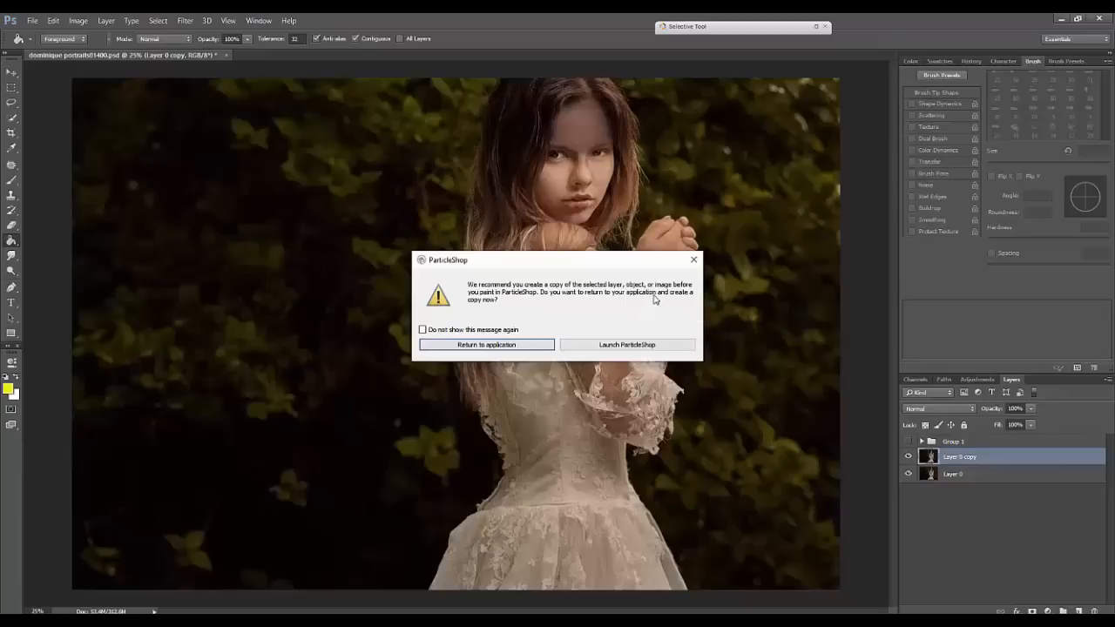
{"action": "left_click", "coordinate": [654, 346]}
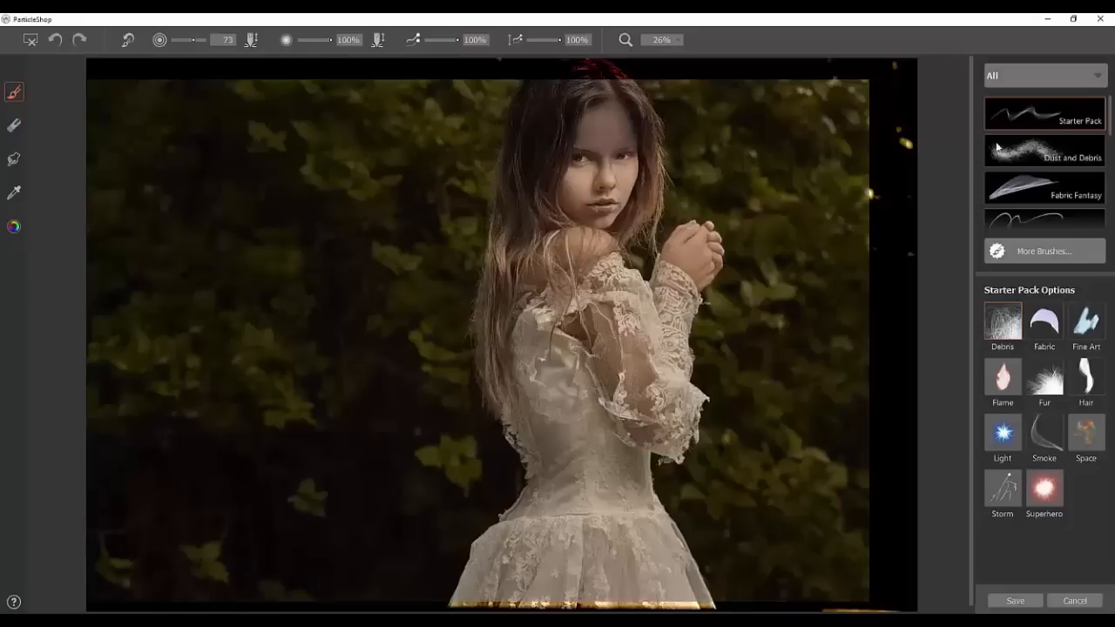
Step: Browse the Dust and Debris and Fabric Fantasy brush packs, and choose the Flame pack for painting
{"action": "mouse_move", "coordinate": [1111, 115]}
{"action": "left_mouse_down"}
{"action": "mouse_move", "coordinate": [1112, 131]}
{"action": "mouse_move", "coordinate": [1113, 106]}
{"action": "mouse_move", "coordinate": [1113, 214]}
{"action": "mouse_move", "coordinate": [1101, 111]}
{"action": "left_mouse_up"}
{"action": "left_click", "coordinate": [1076, 144]}
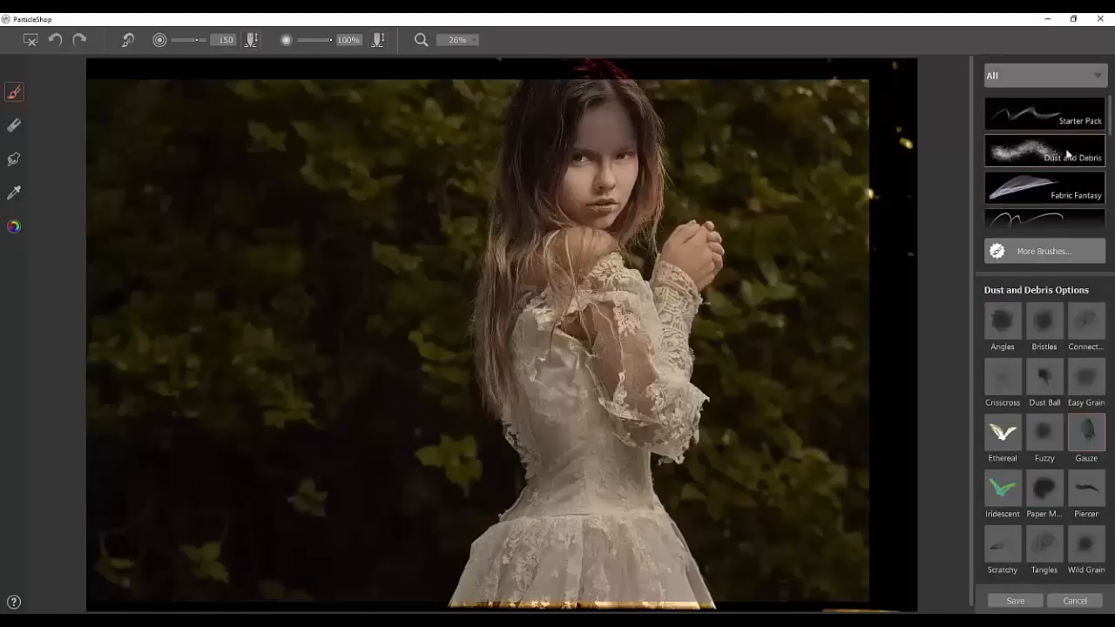
{"action": "left_click", "coordinate": [1077, 197]}
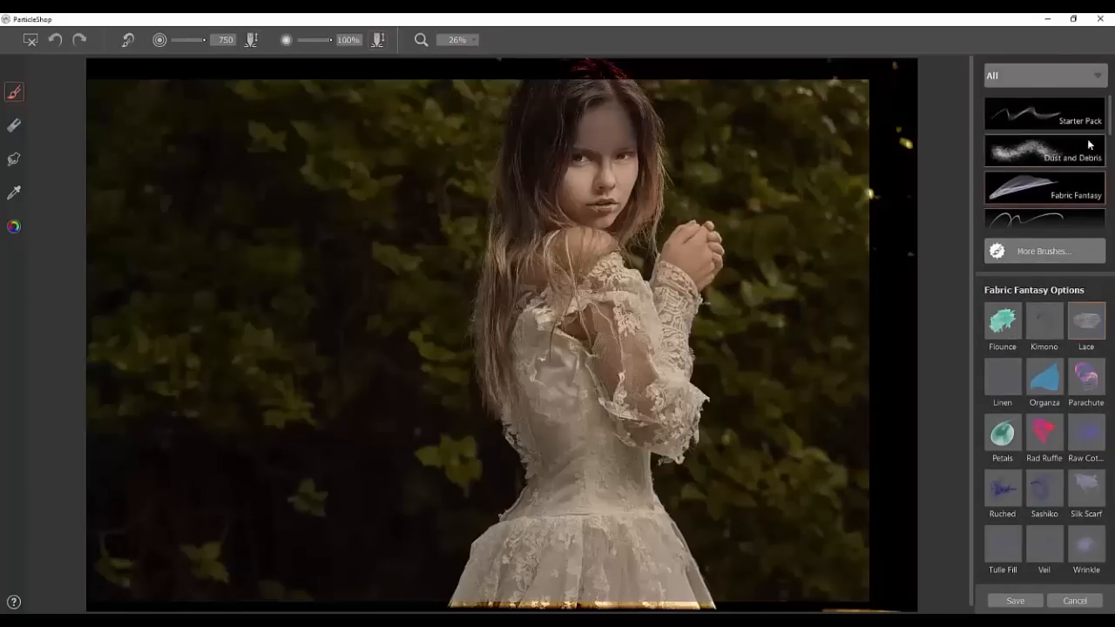
{"action": "left_click_drag", "start_coordinate": [1111, 124], "coordinate": [1062, 158]}
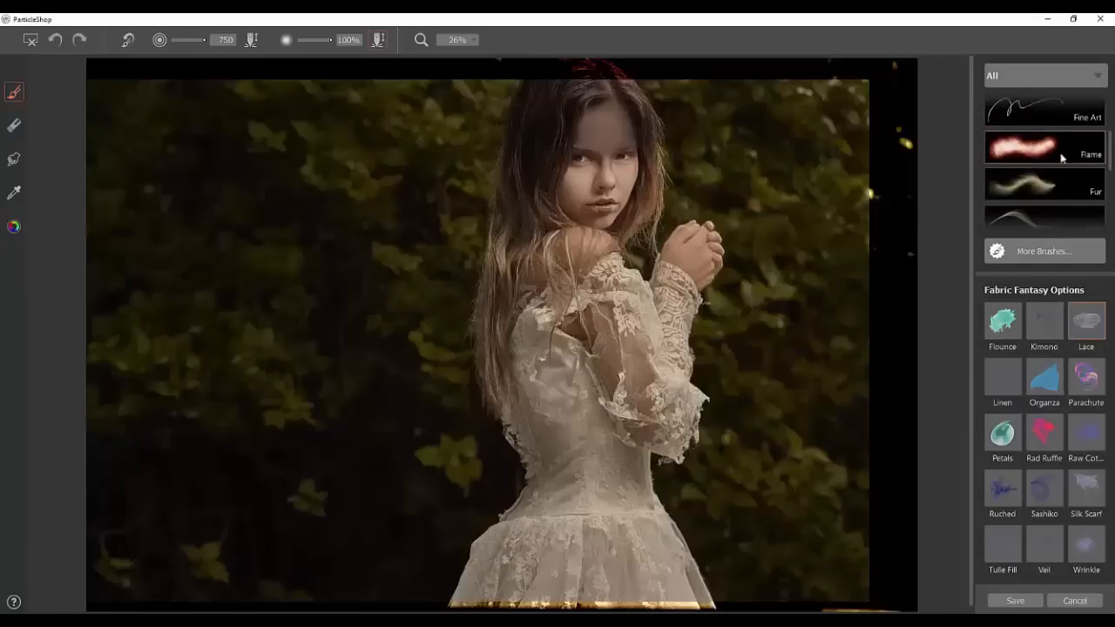
{"action": "left_click", "coordinate": [1062, 158]}
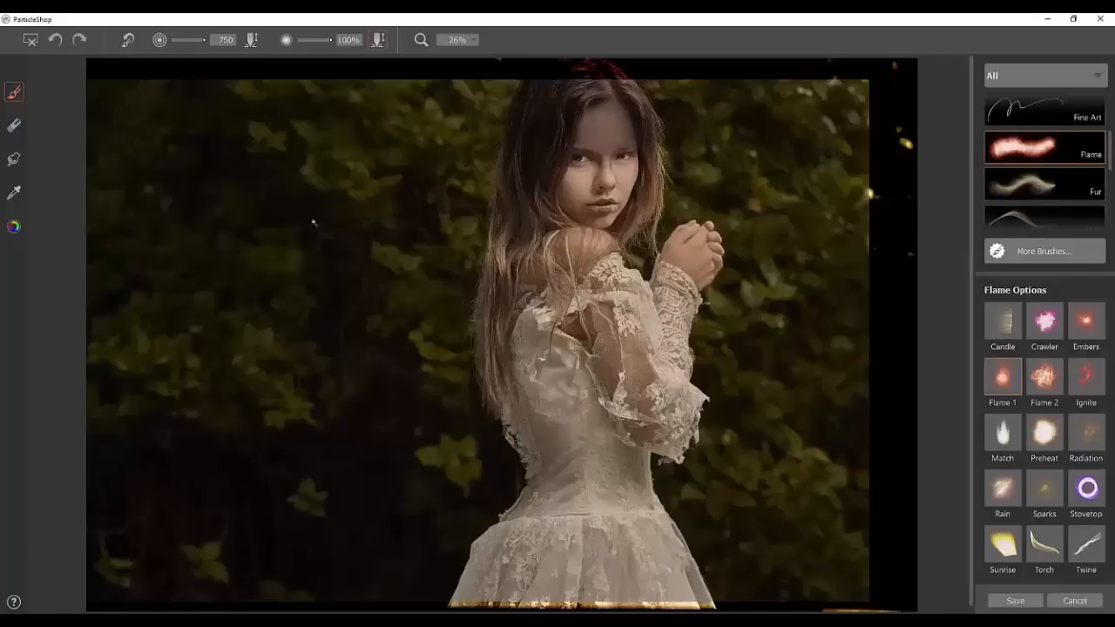
Step: Set the brush colour to a saturated yellow
{"action": "left_click", "coordinate": [14, 229]}
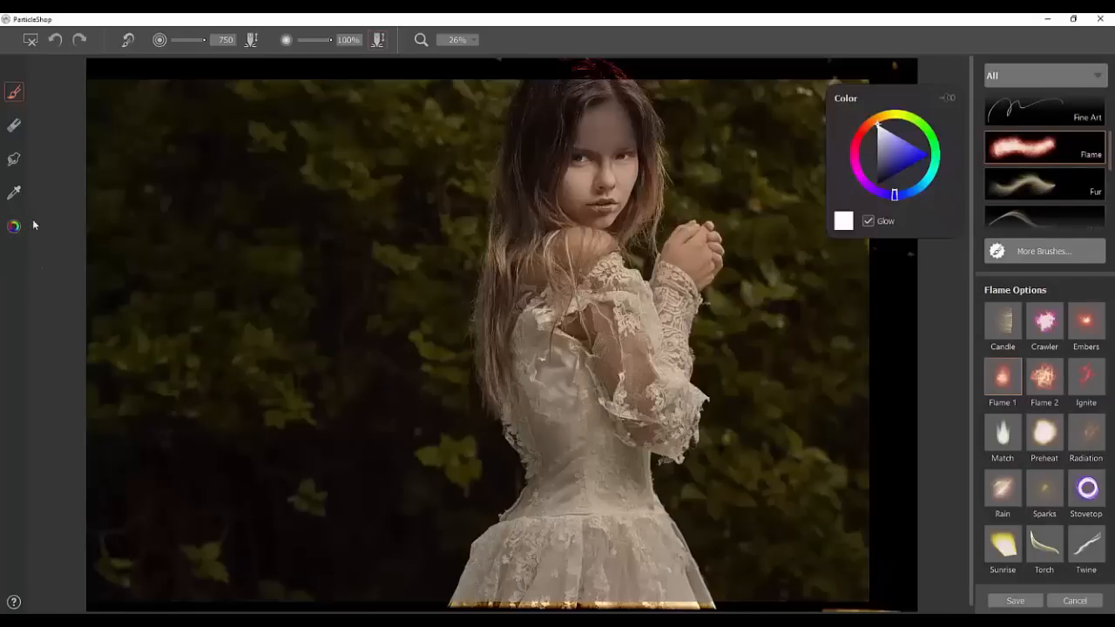
{"action": "left_click", "coordinate": [882, 116]}
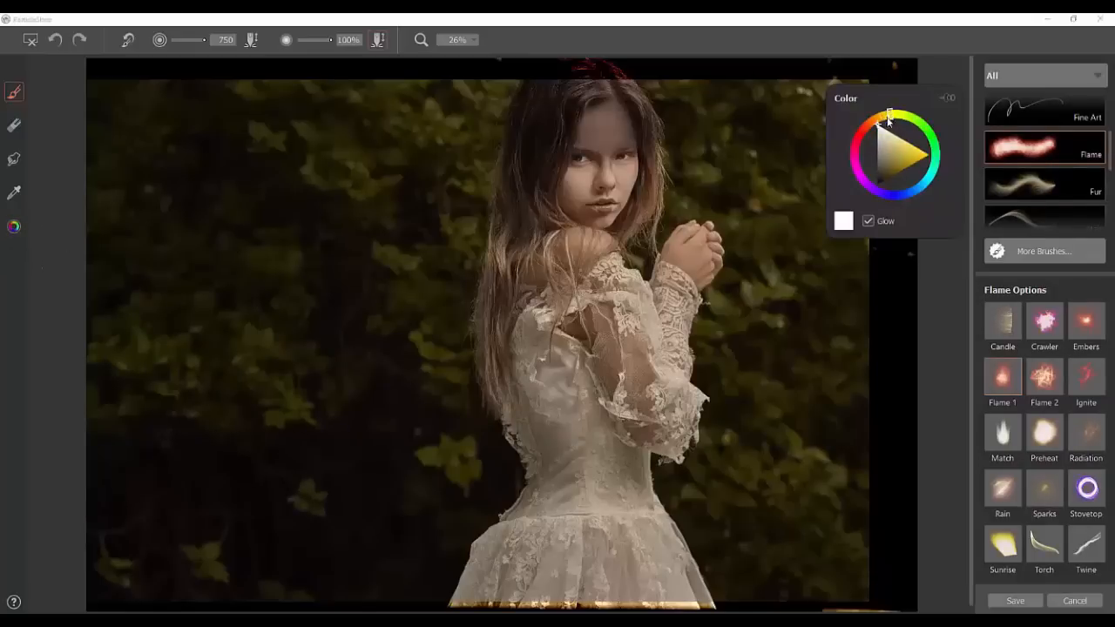
{"action": "left_click_drag", "start_coordinate": [922, 158], "coordinate": [911, 145]}
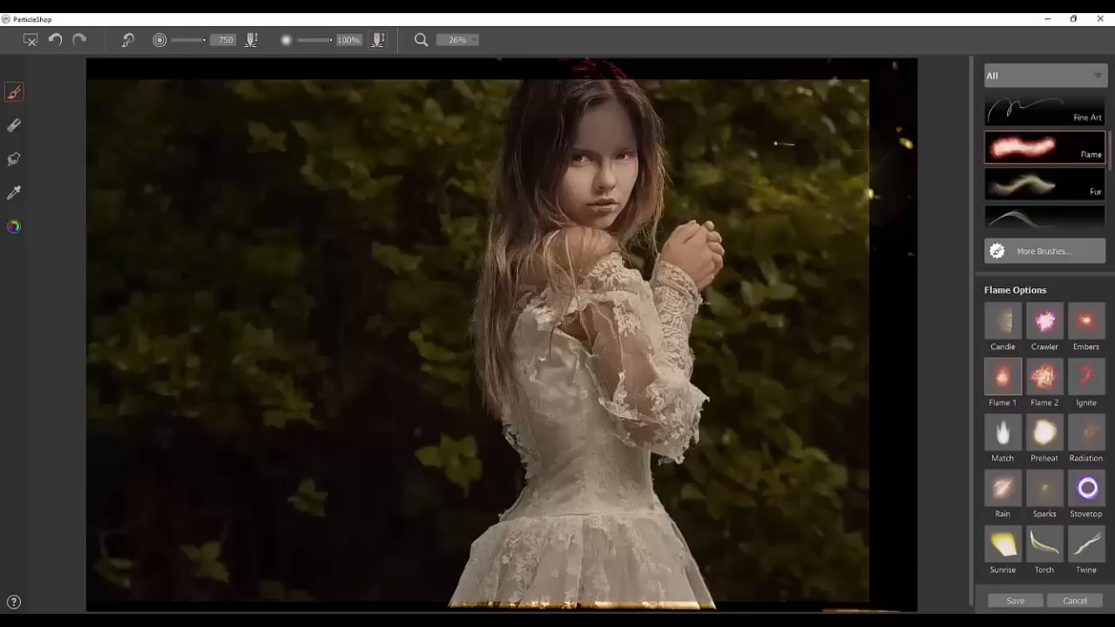
Step: Paint yellow Flame 1 streaks at size 750 around the woman's hands, shoulder and dress and across the surrounding foliage
{"action": "left_click", "coordinate": [669, 218]}
{"action": "left_click_drag", "start_coordinate": [704, 211], "coordinate": [730, 244]}
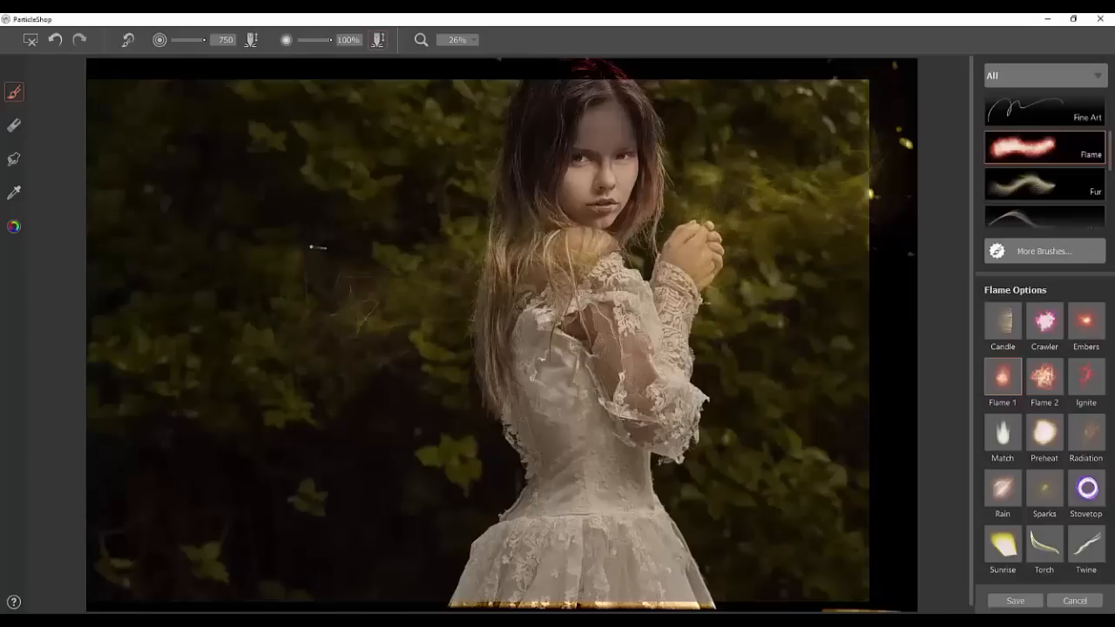
{"action": "key", "text": "ctrl+plus"}
{"action": "key", "text": "ctrl+plus"}
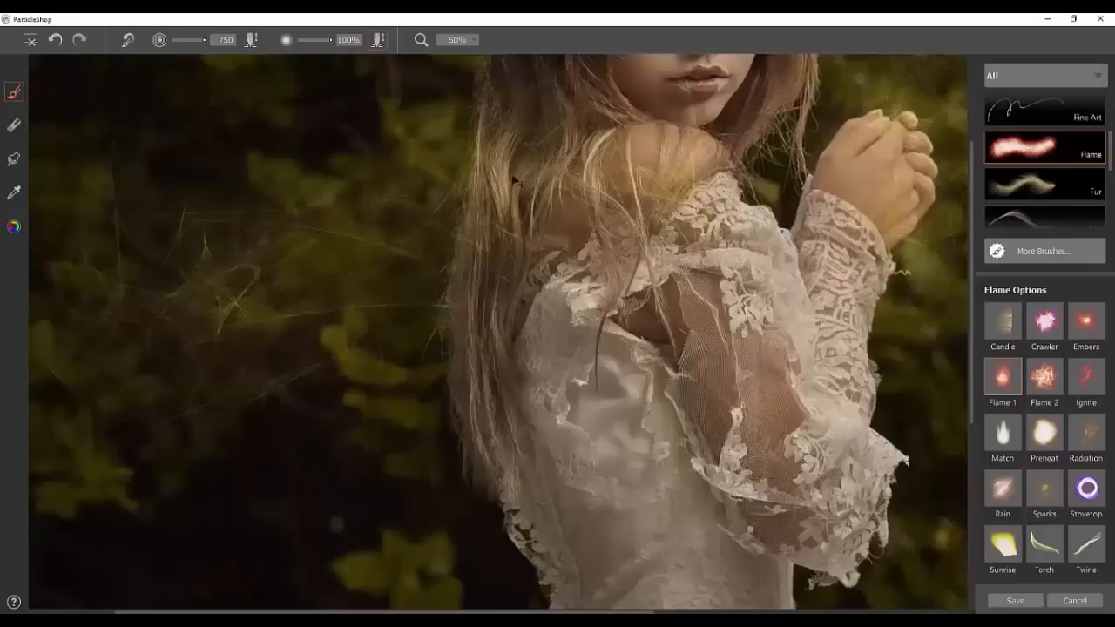
{"action": "key", "text": "ctrl+minus"}
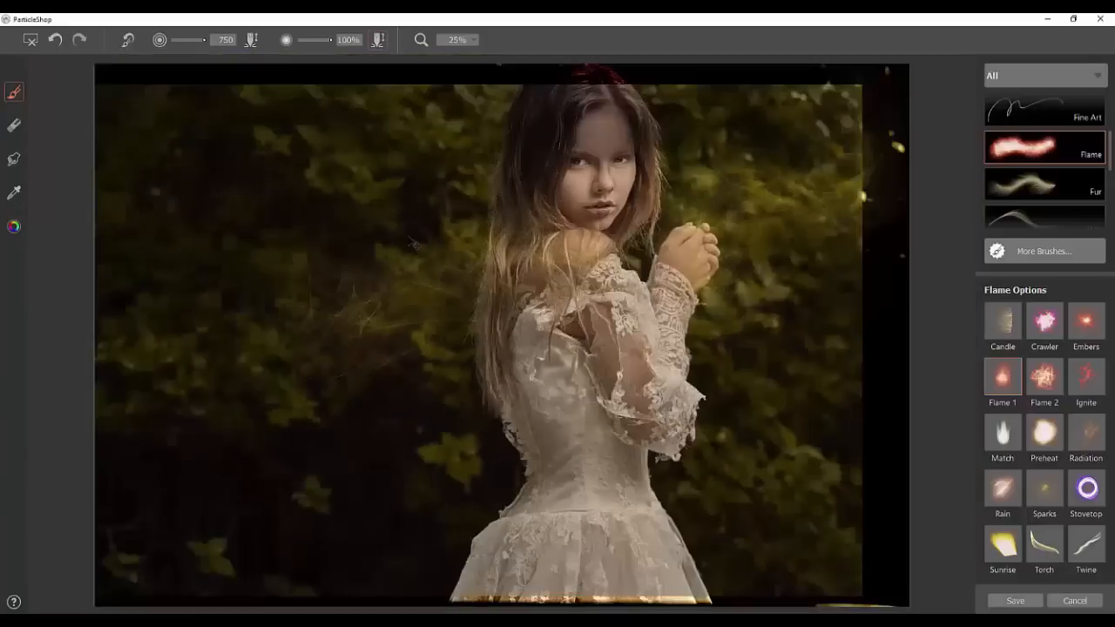
{"action": "key", "text": "ctrl+minus"}
{"action": "key", "text": "ctrl+plus"}
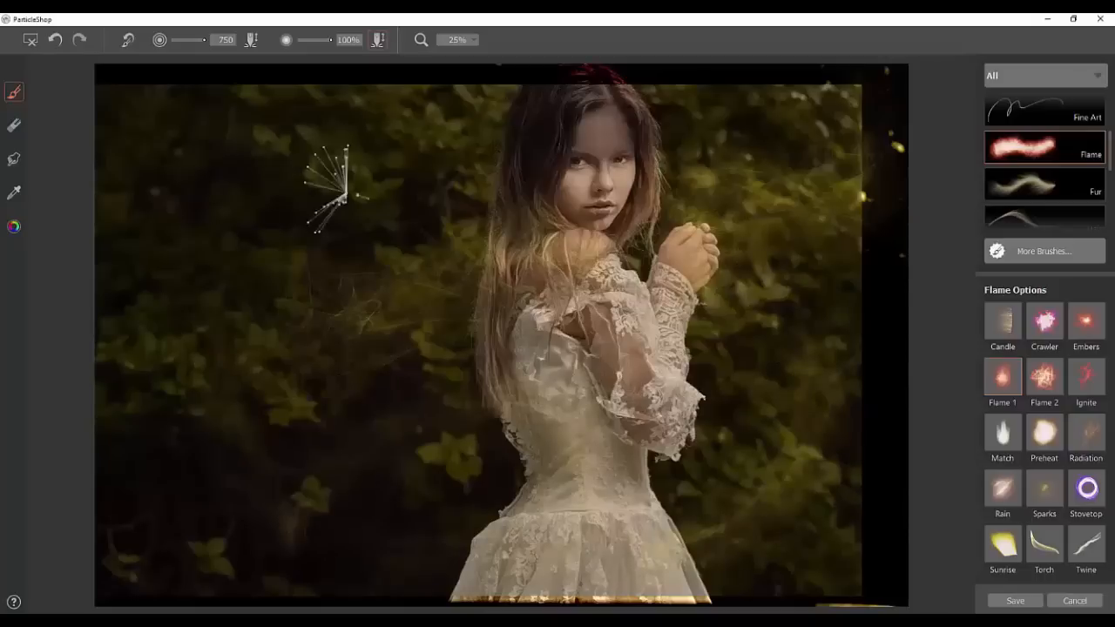
{"action": "left_click_drag", "start_coordinate": [213, 139], "coordinate": [158, 204]}
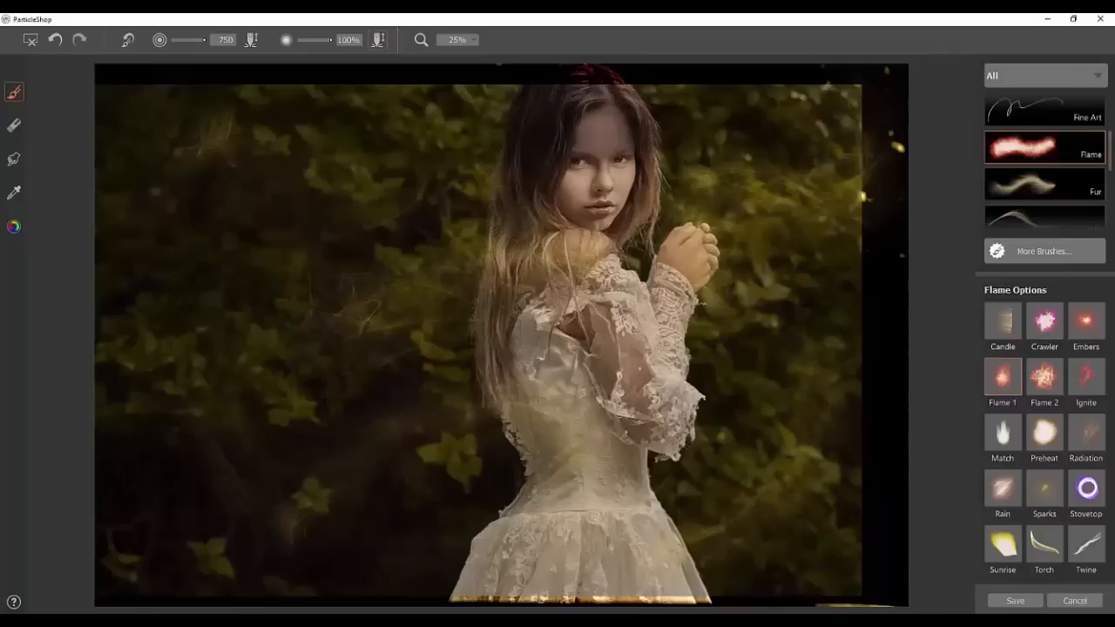
Step: Set the eraser size to 222 and return to the Flame 1 brush
{"action": "key", "text": "e"}
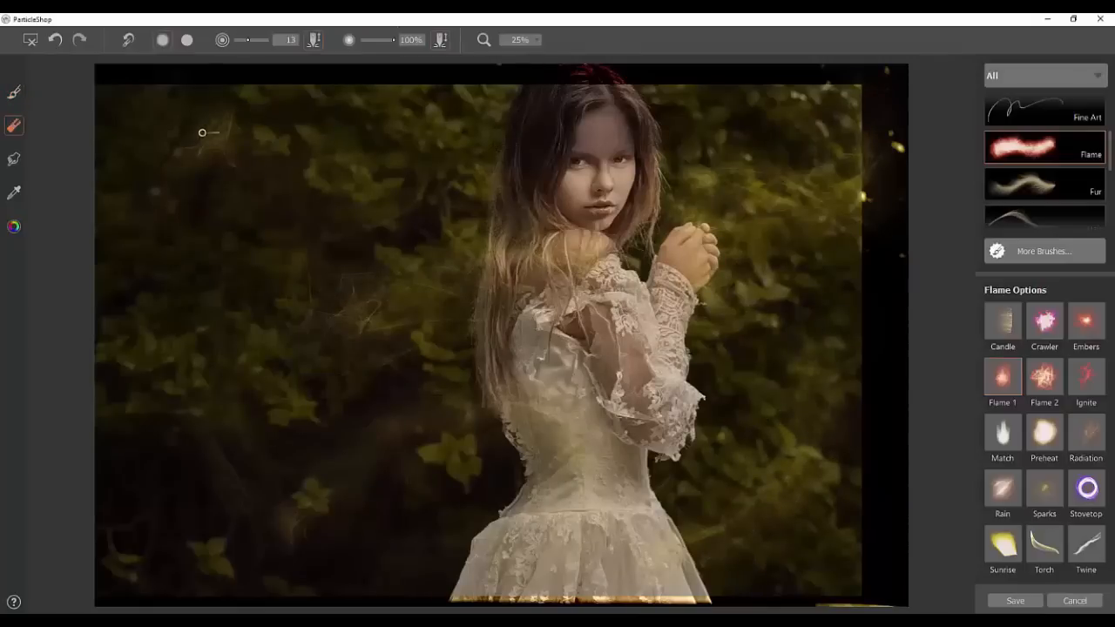
{"action": "left_click", "coordinate": [259, 41]}
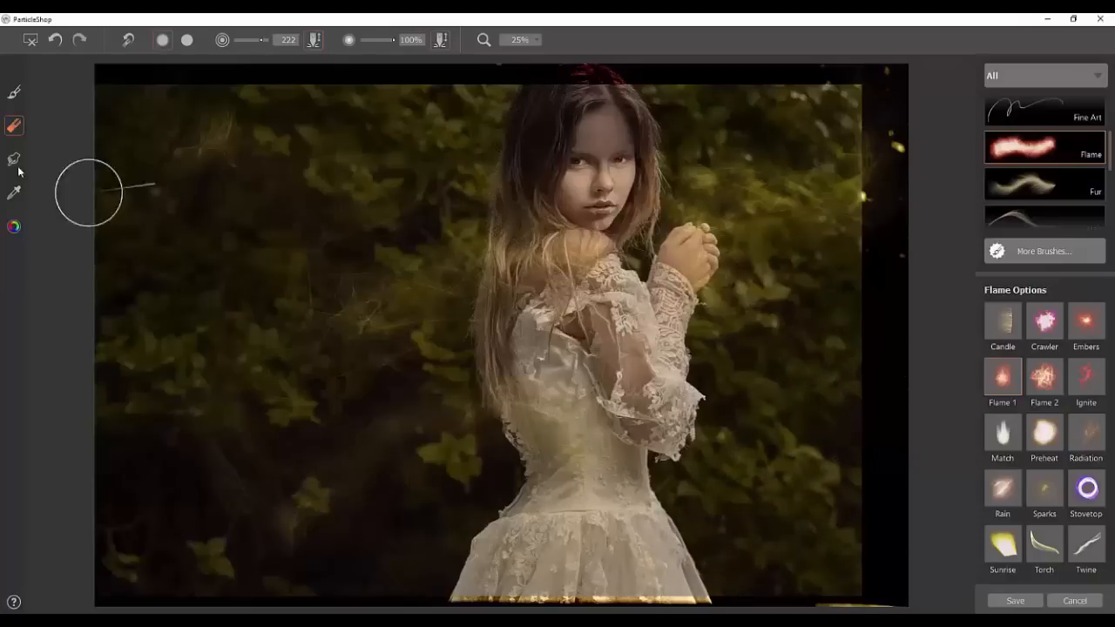
{"action": "left_click", "coordinate": [14, 92]}
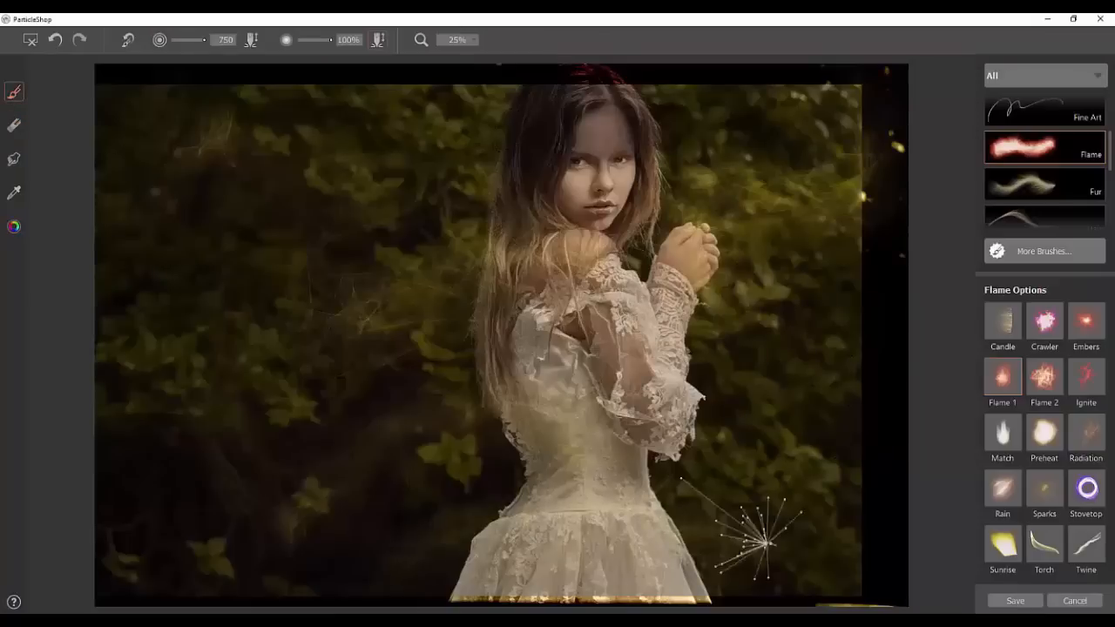
Step: Paint more yellow Flame 1 streaks across the foliage beside the skirt in the photo's lower-right corner
{"action": "mouse_move", "coordinate": [765, 539]}
{"action": "left_mouse_down"}
{"action": "mouse_move", "coordinate": [844, 519]}
{"action": "mouse_move", "coordinate": [876, 496]}
{"action": "left_mouse_up"}
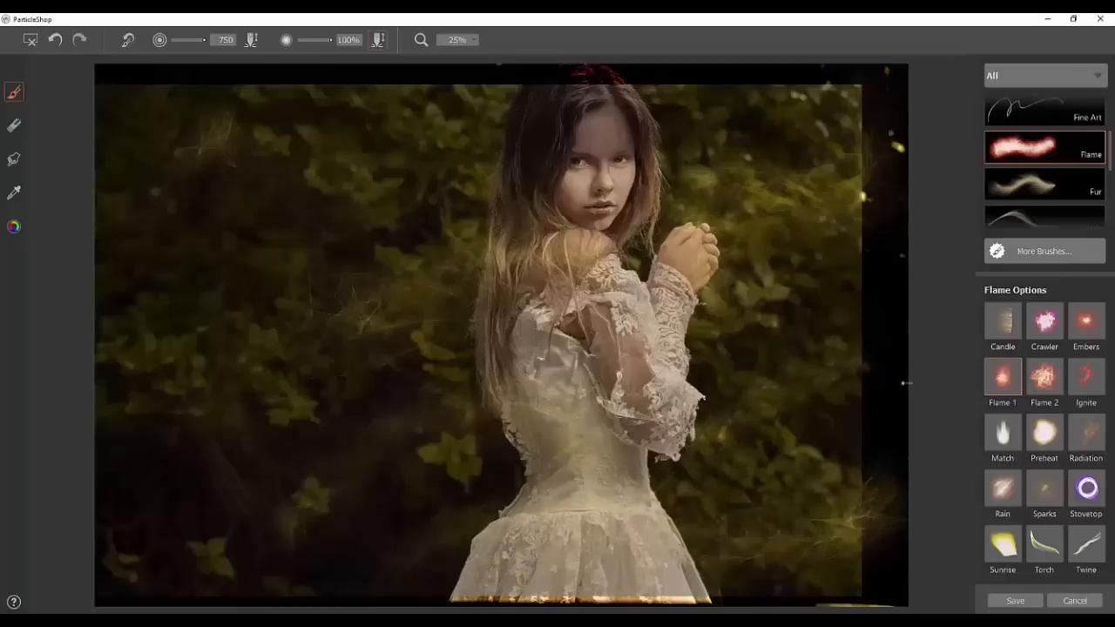
{"action": "key", "text": "e"}
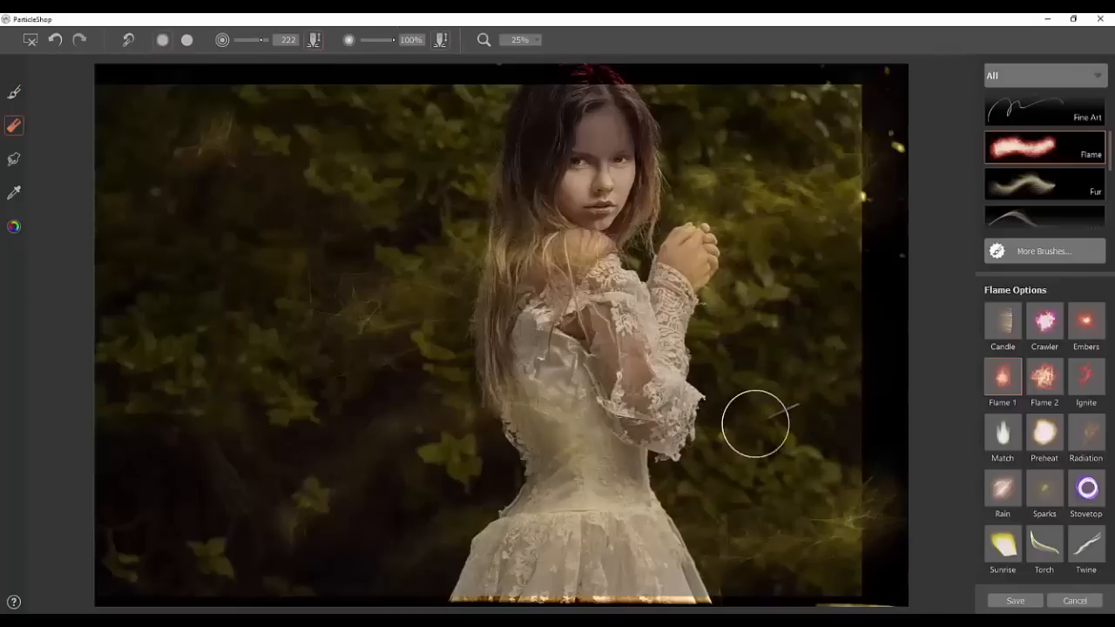
{"action": "left_click", "coordinate": [14, 92]}
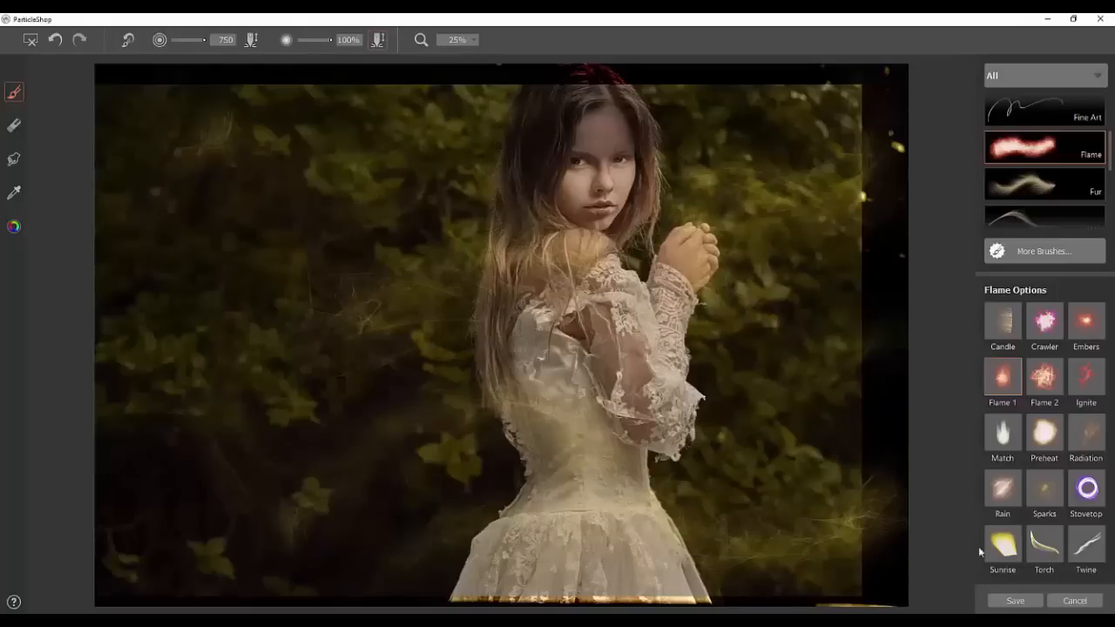
Step: Save only the brushstrokes back to the copied layer in Photoshop and compare the photo with and without them
{"action": "left_click", "coordinate": [1012, 602]}
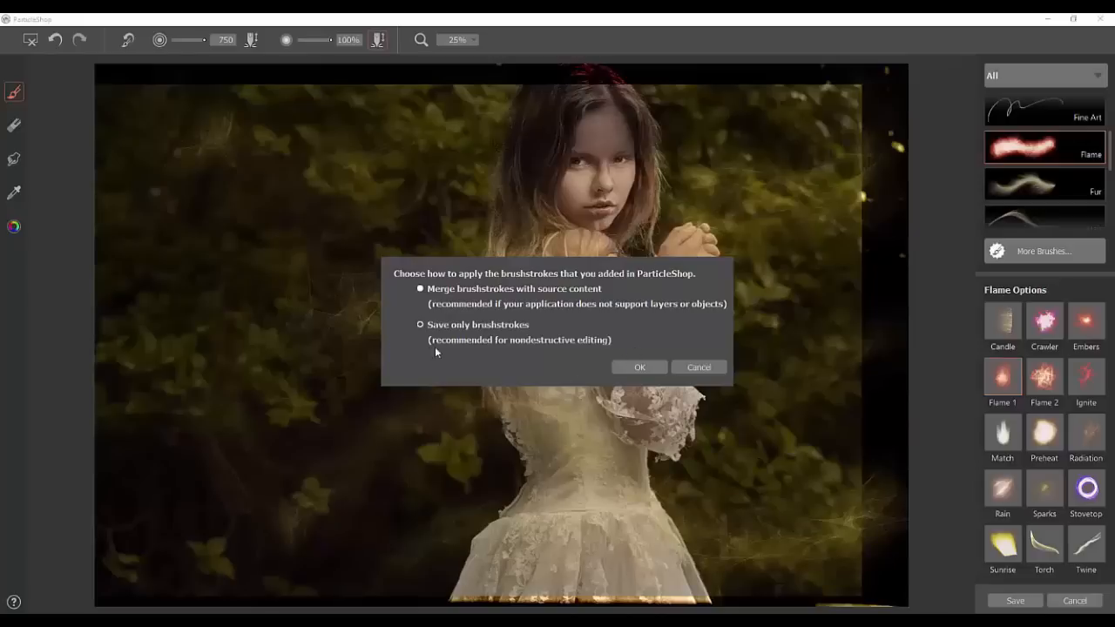
{"action": "left_click", "coordinate": [642, 367]}
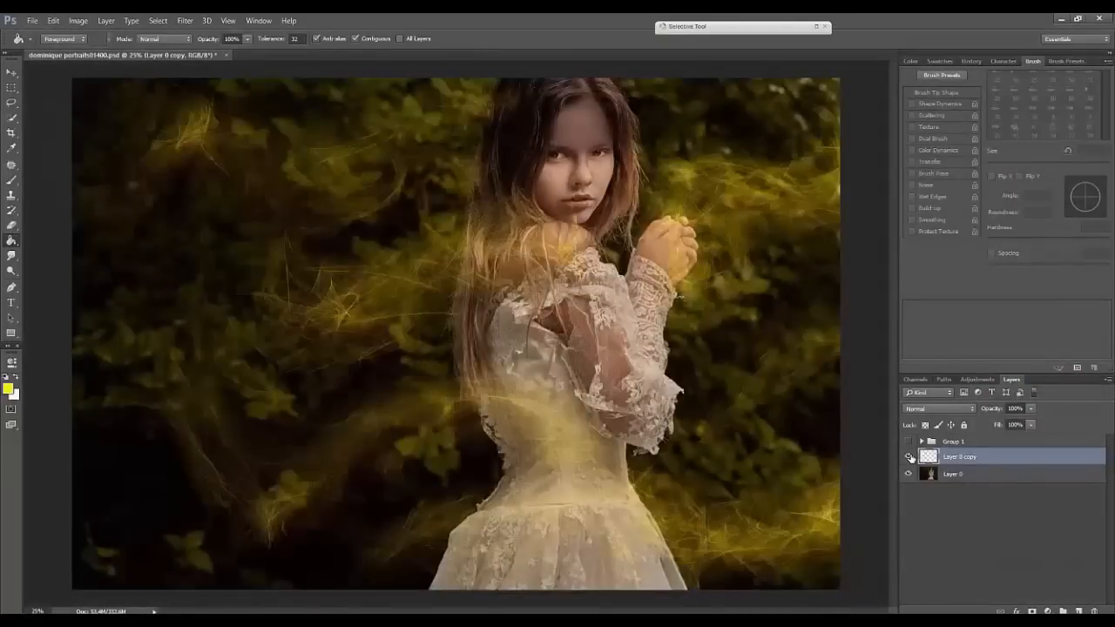
{"action": "left_click", "coordinate": [910, 457]}
{"action": "left_click", "coordinate": [910, 458]}
Step: Hide Layer 0 and add a new empty layer between it and the brushstroke layer
{"action": "left_click", "coordinate": [909, 474]}
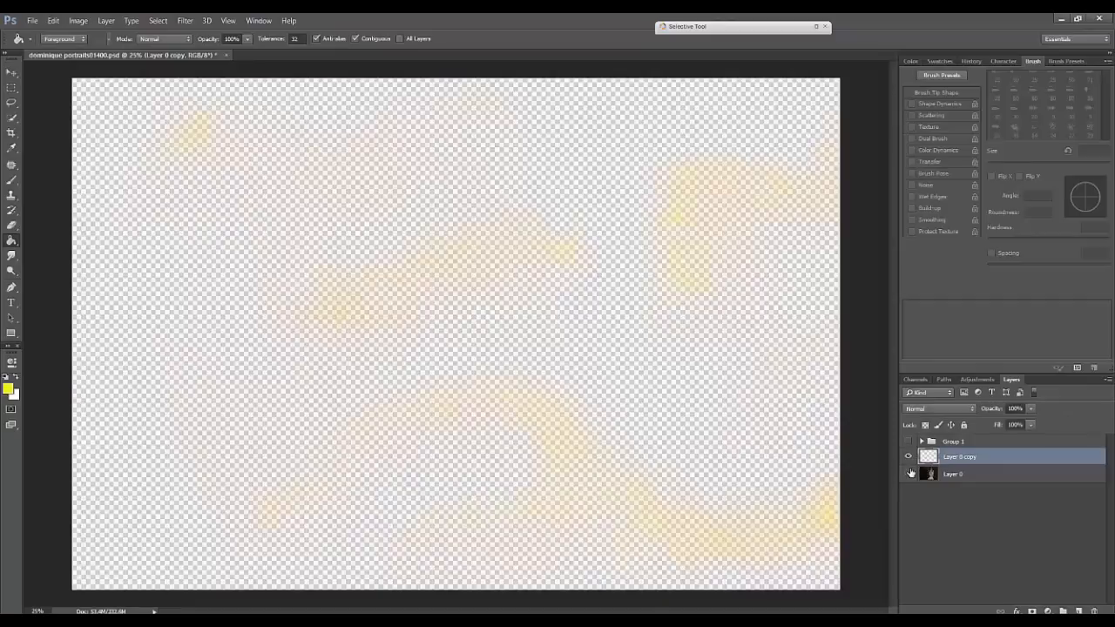
{"action": "left_click", "coordinate": [969, 476]}
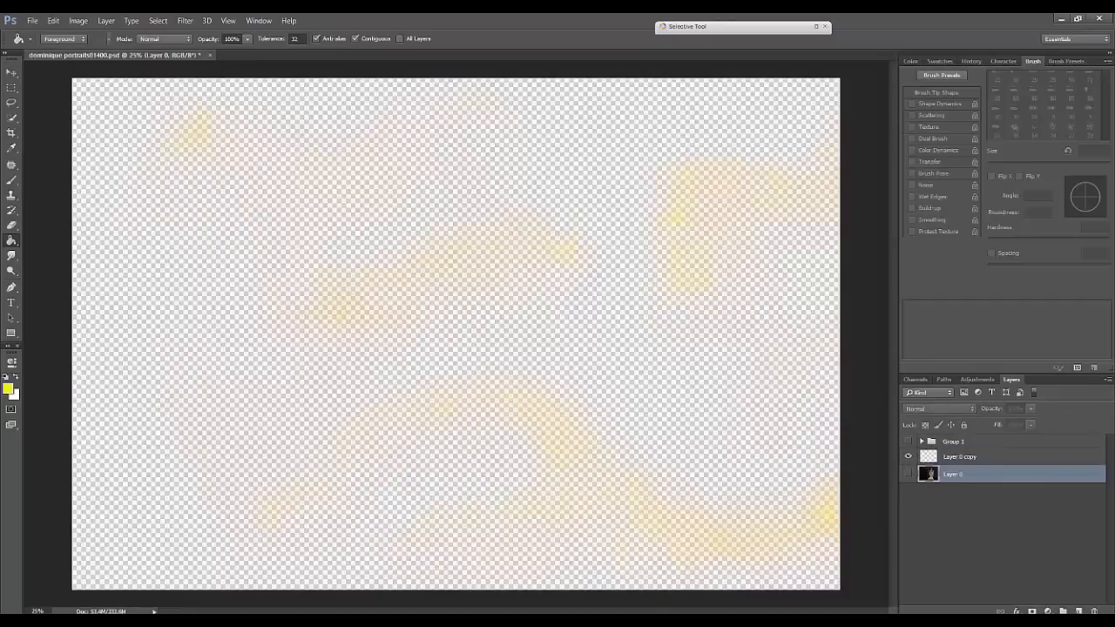
{"action": "key", "text": "ctrl+shift+n"}
{"action": "key", "text": "Return"}
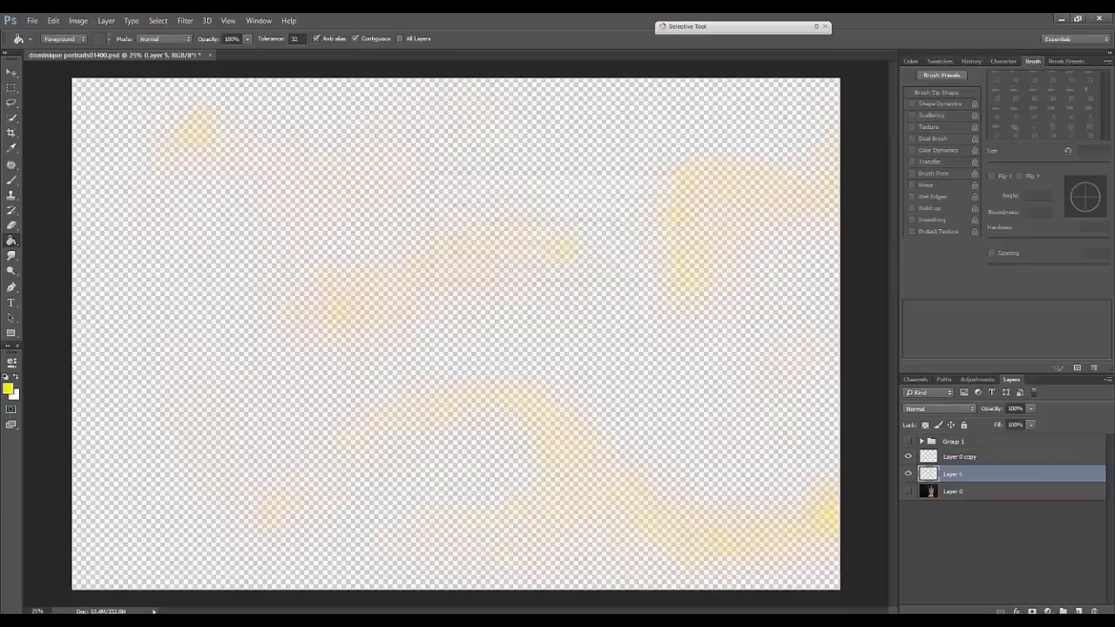
Step: Fill the new layer with black (000000) and compare the brushstrokes with and without the black backdrop
{"action": "left_click", "coordinate": [8, 389]}
{"action": "type", "text": "000000"}
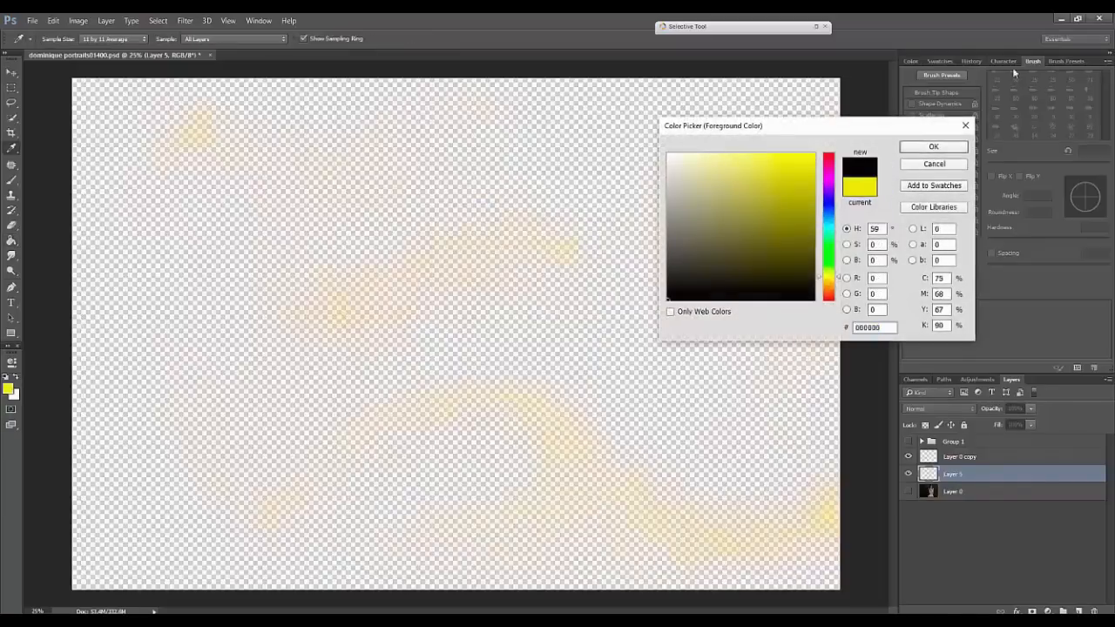
{"action": "left_click", "coordinate": [956, 147]}
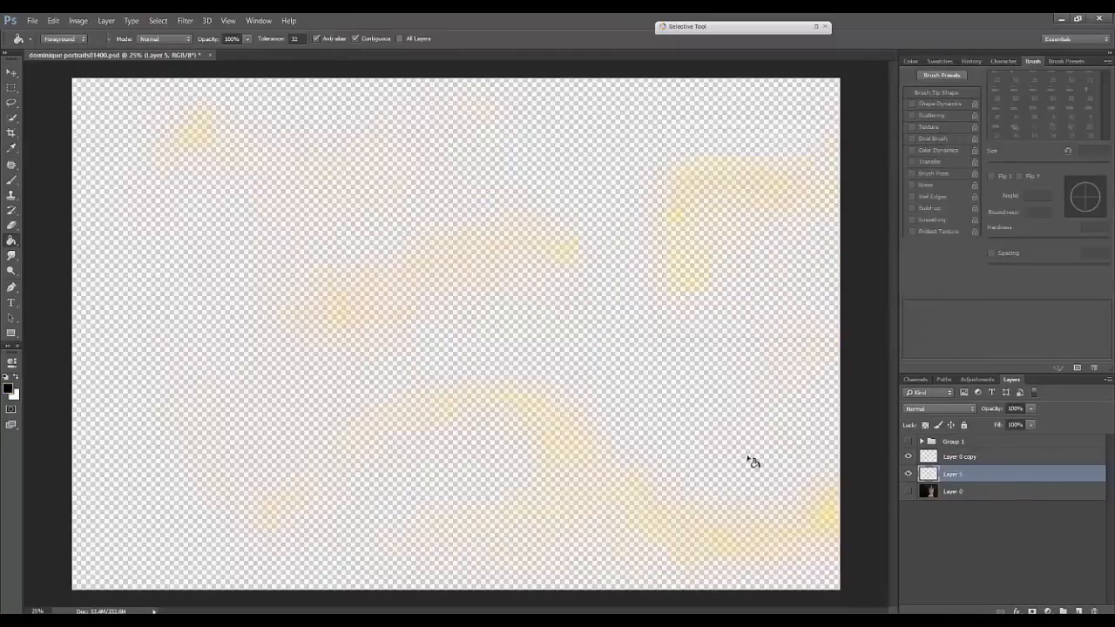
{"action": "left_click", "coordinate": [824, 485]}
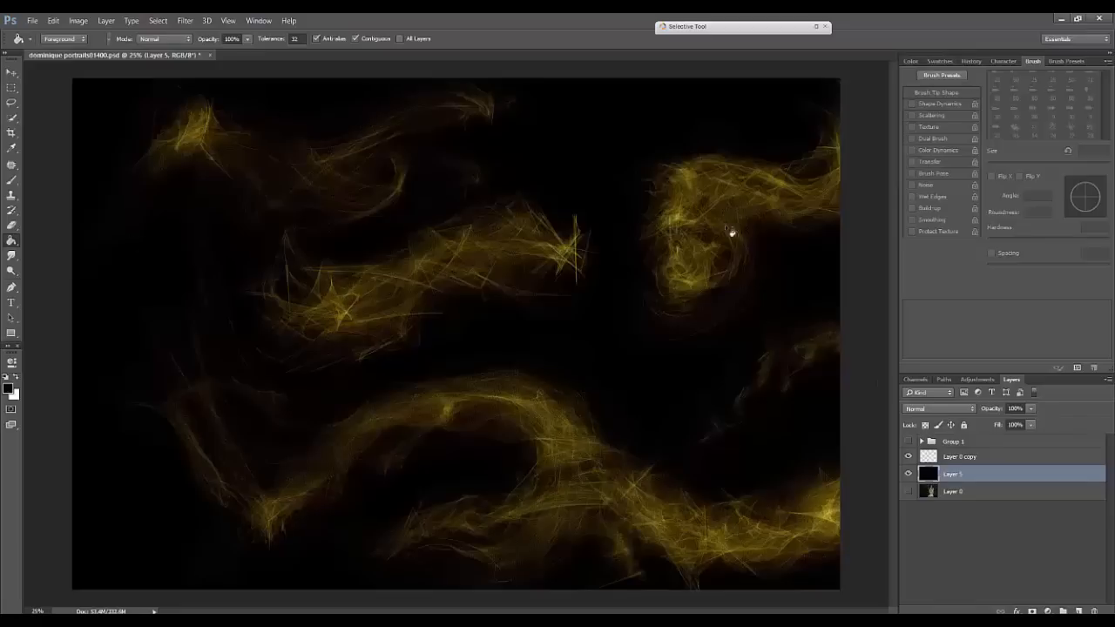
{"action": "left_click", "coordinate": [908, 476]}
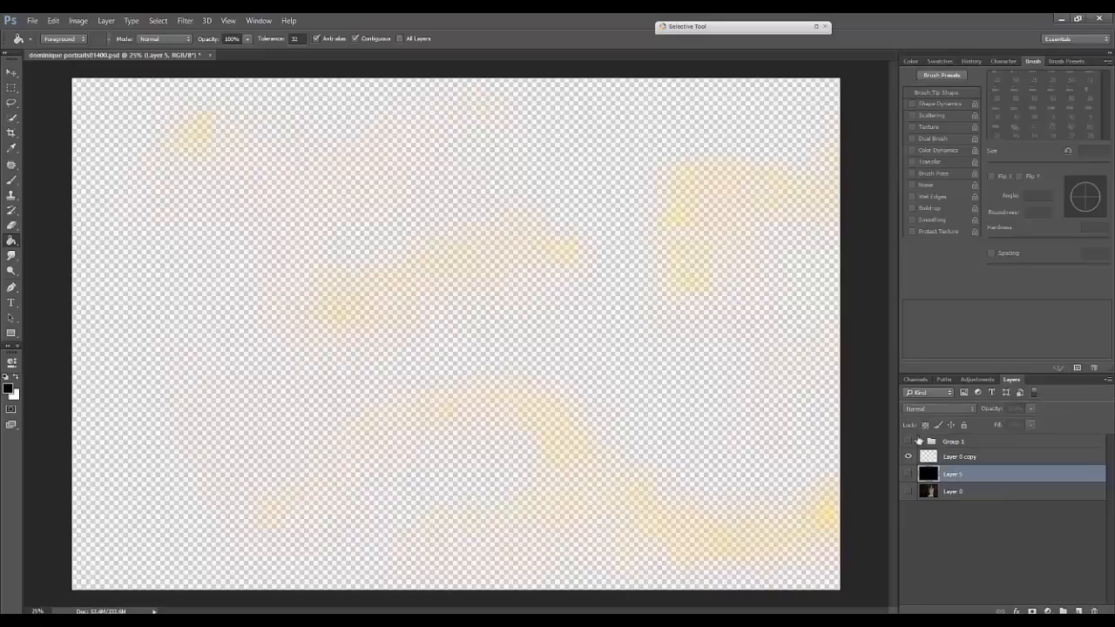
{"action": "left_click", "coordinate": [909, 475]}
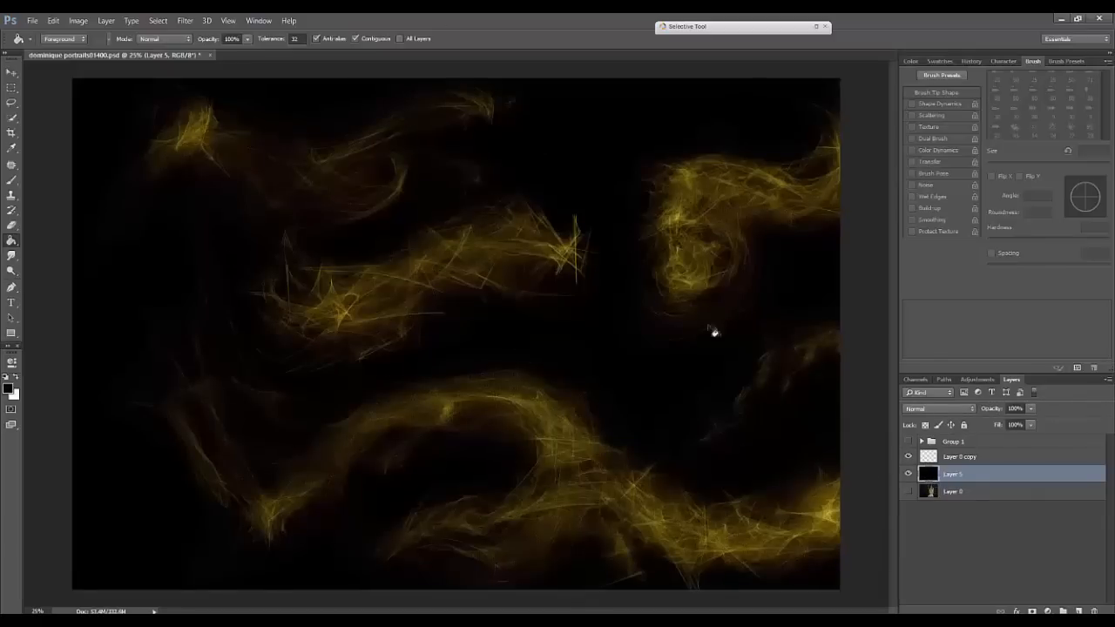
Step: Show Layer 0 again, hide the black layer and select the Layer 0 copy holding the brushstrokes
{"action": "left_click", "coordinate": [909, 491]}
{"action": "left_click", "coordinate": [909, 474]}
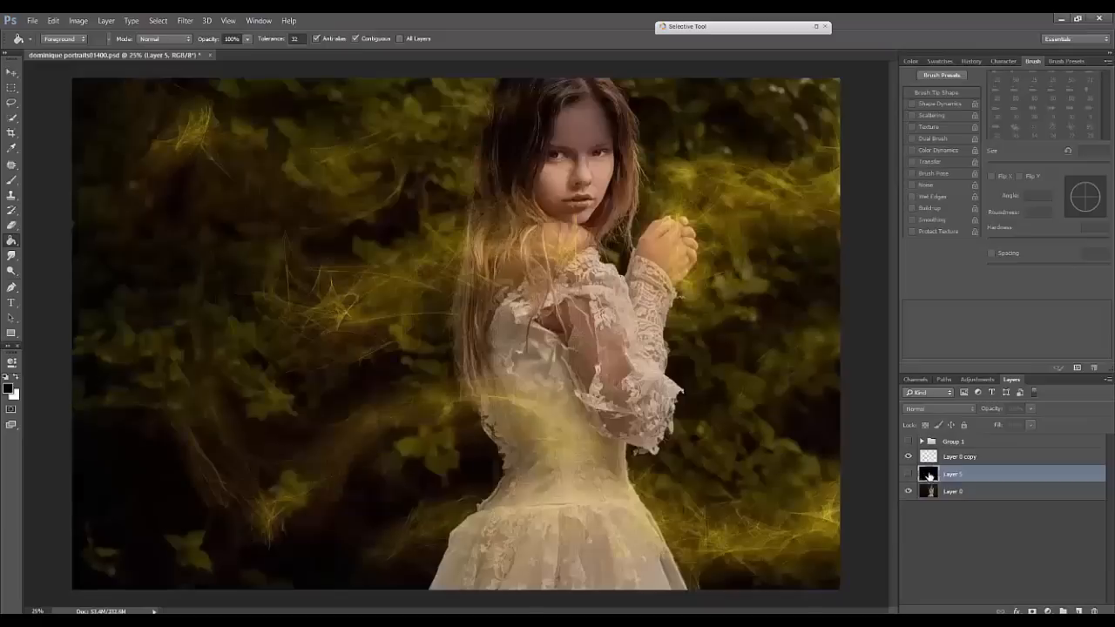
{"action": "left_click", "coordinate": [932, 455]}
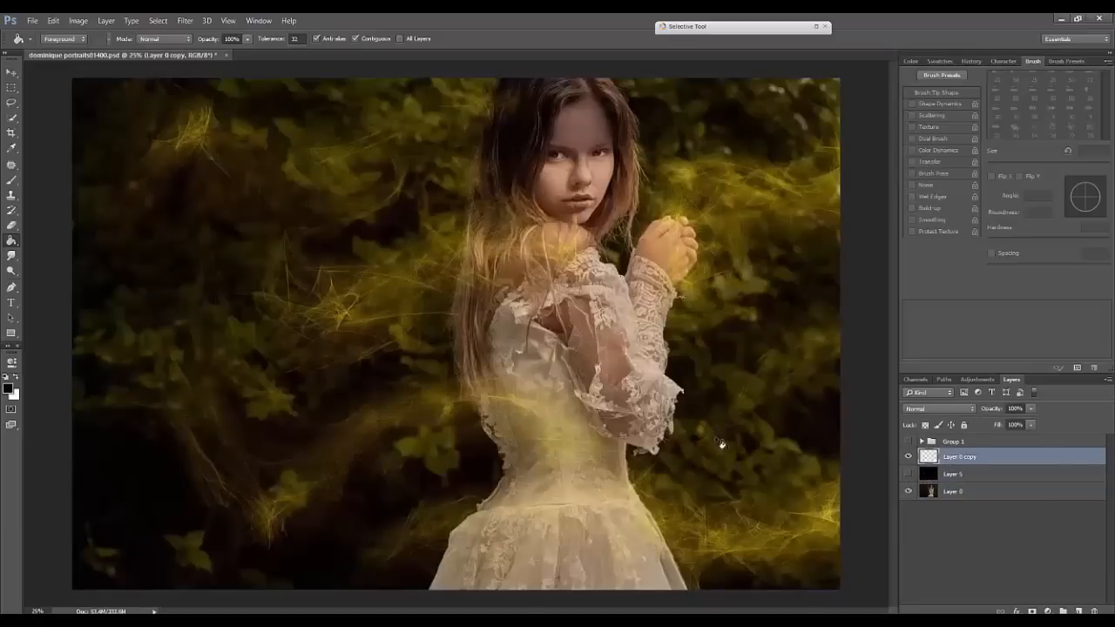
Step: Examine the fine texture of the yellow brushstrokes around the hair up close at 100% and 200%
{"action": "key", "text": "ctrl+plus"}
{"action": "key", "text": "ctrl+plus"}
{"action": "key", "text": "ctrl+plus"}
{"action": "key", "text": "ctrl+plus"}
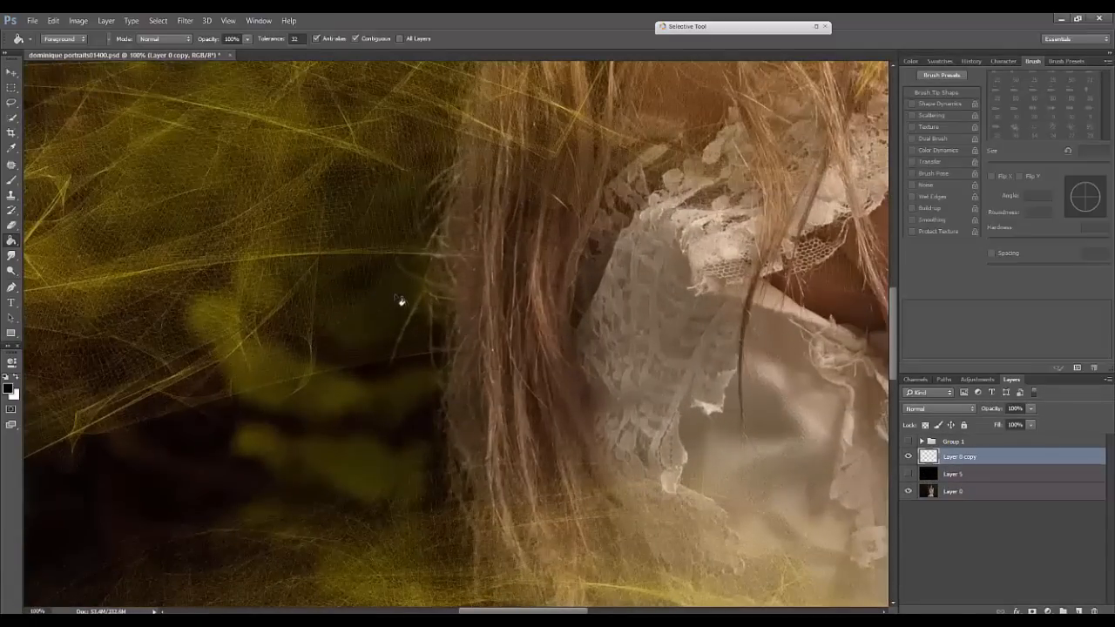
{"action": "key", "text": "ctrl+plus"}
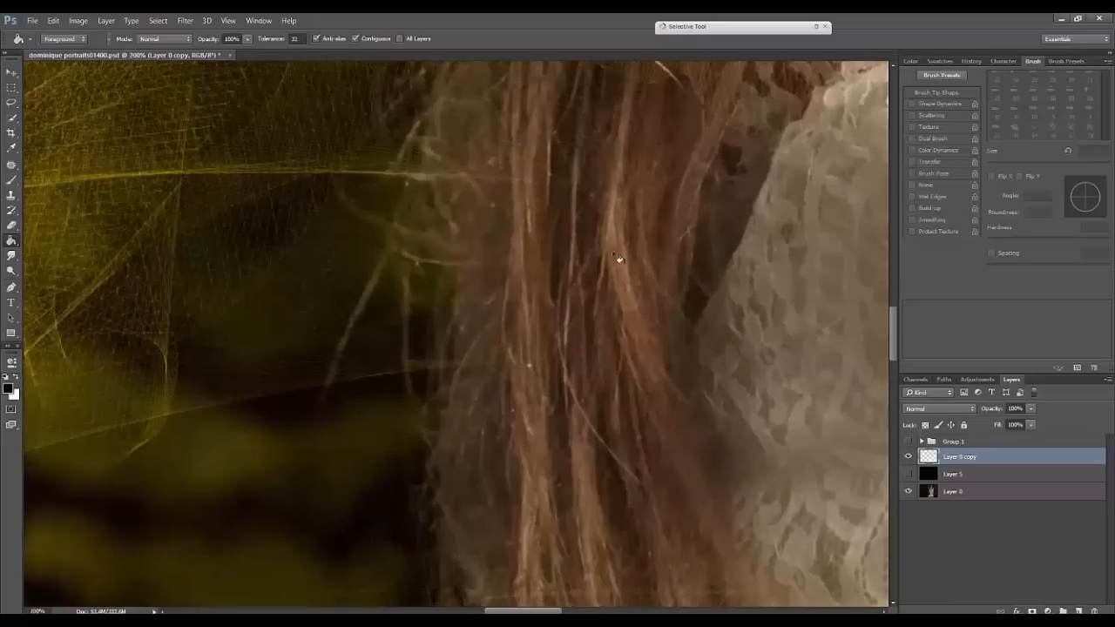
{"action": "left_click_drag", "start_coordinate": [423, 362], "coordinate": [620, 237]}
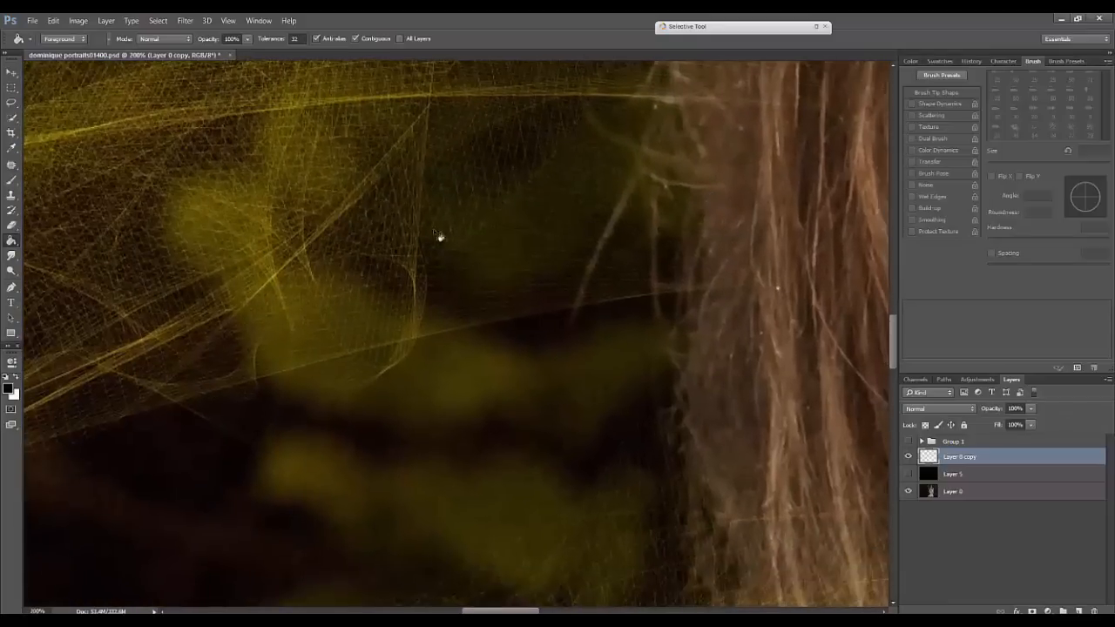
{"action": "key", "text": "ctrl+minus"}
{"action": "key", "text": "ctrl+minus"}
{"action": "key", "text": "ctrl+minus"}
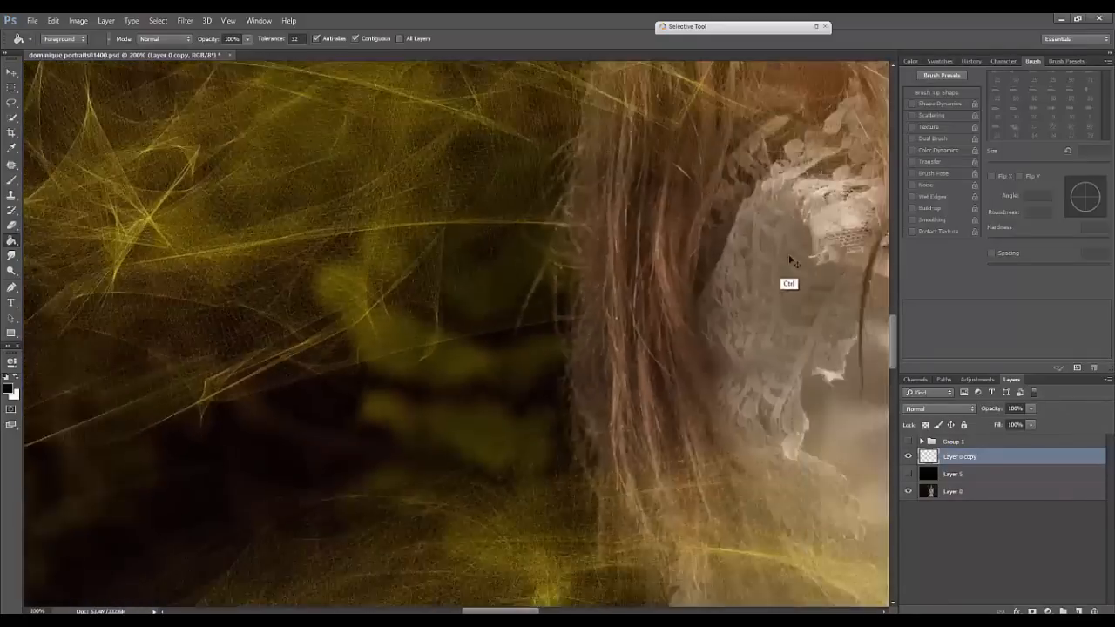
{"action": "key", "text": "ctrl+minus"}
{"action": "key", "text": "ctrl+minus"}
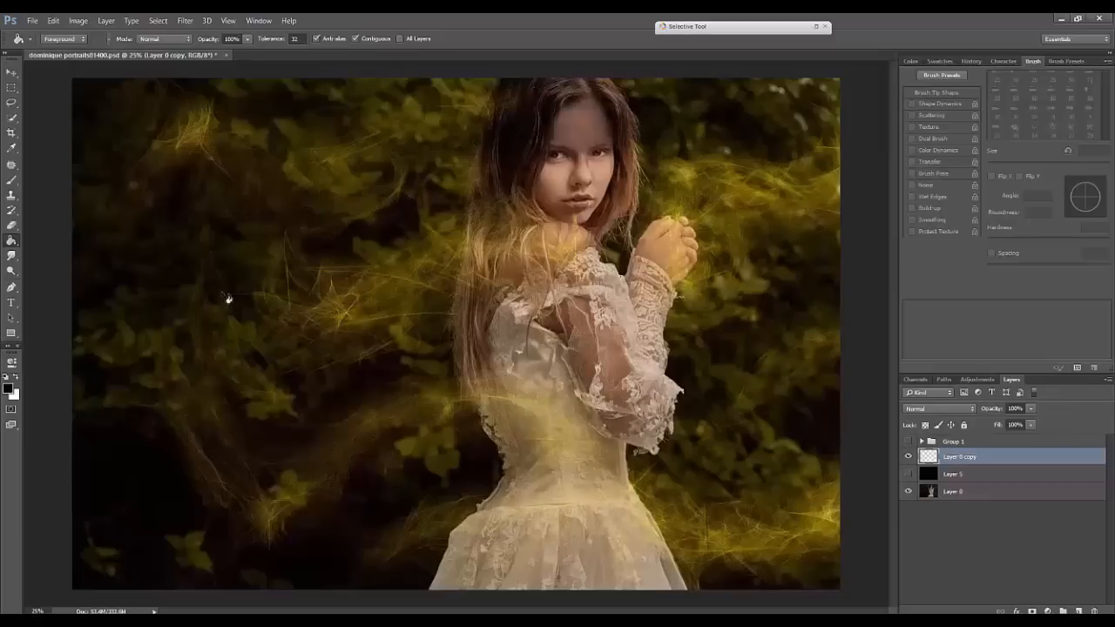
Step: Apply a Gaussian Blur with a radius of 2 pixels to the brushstrokes on Layer 0 copy
{"action": "left_click", "coordinate": [187, 21]}
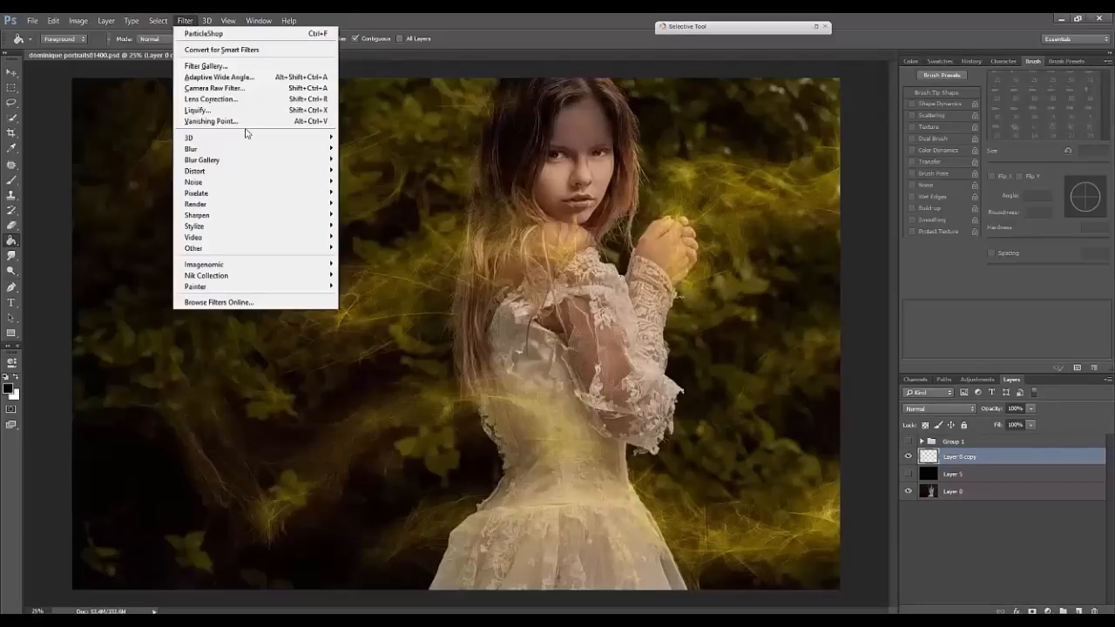
{"action": "left_click", "coordinate": [967, 456]}
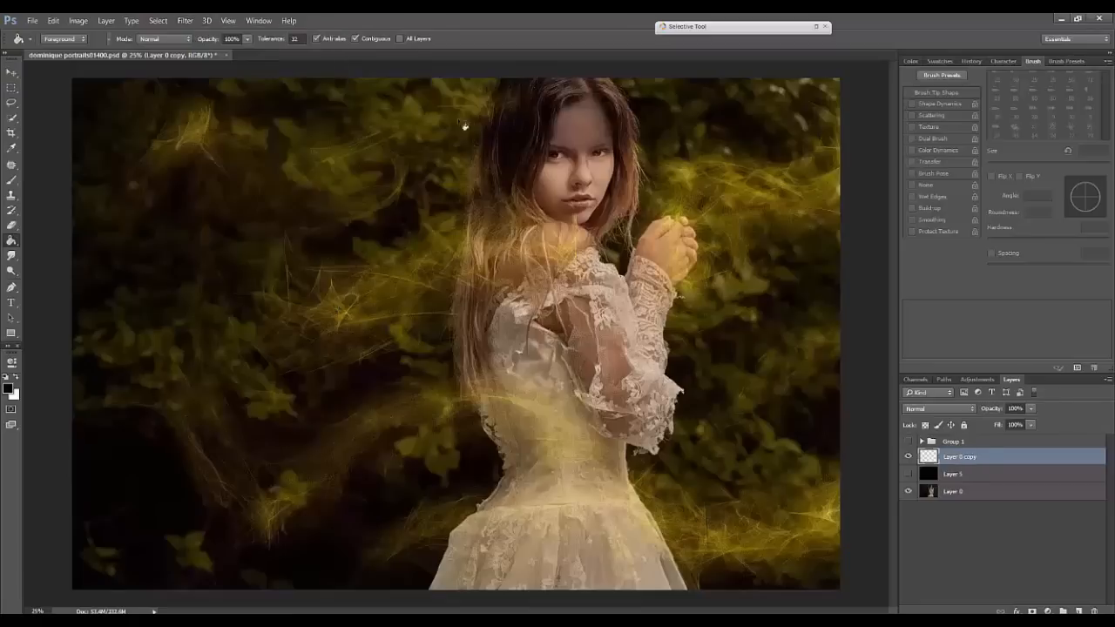
{"action": "left_click", "coordinate": [187, 21]}
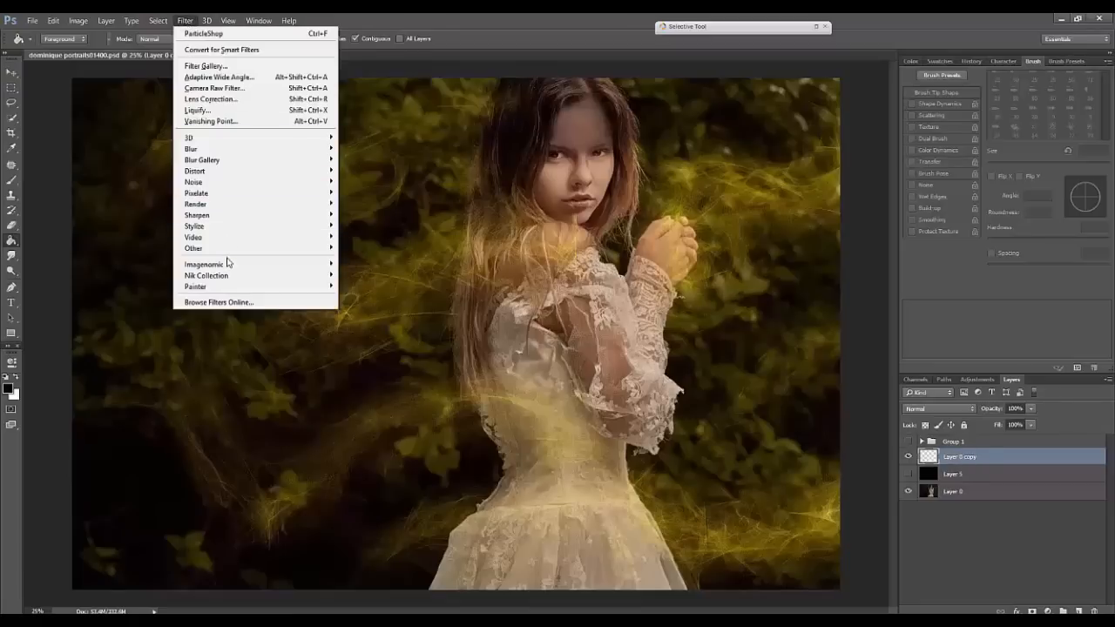
{"action": "mouse_move", "coordinate": [223, 150]}
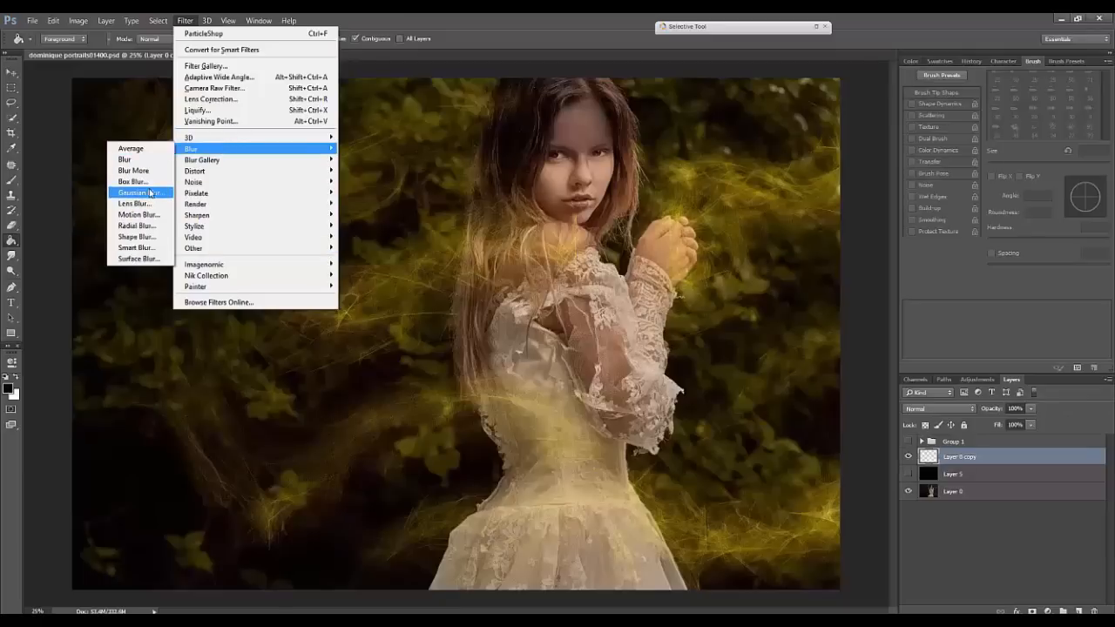
{"action": "left_click", "coordinate": [144, 189]}
{"action": "type", "text": "2"}
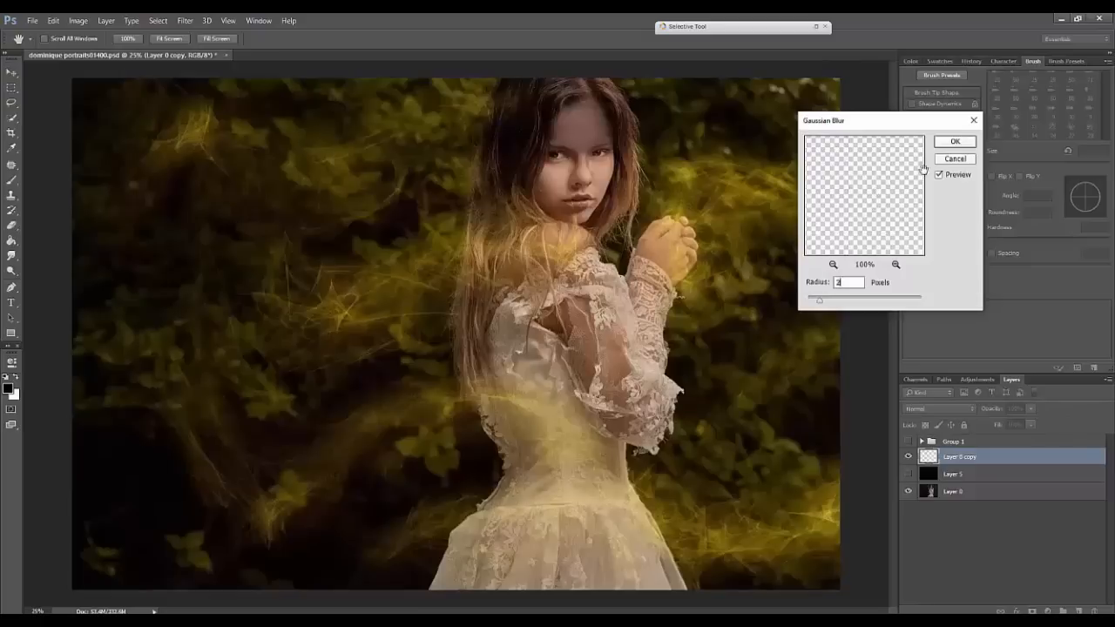
{"action": "left_click", "coordinate": [955, 142]}
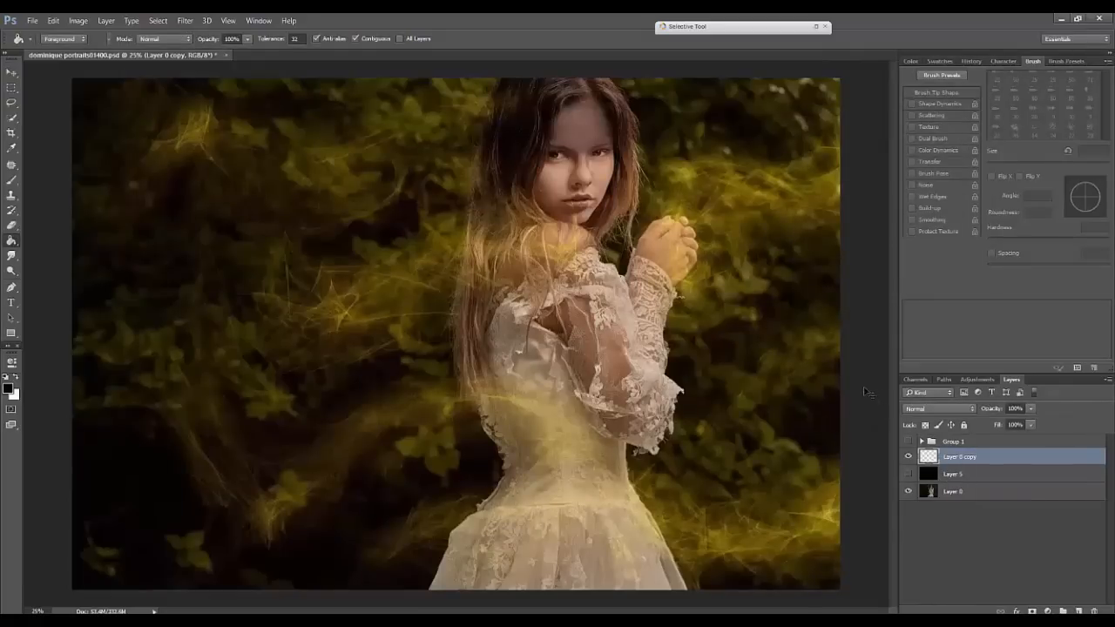
Step: Inspect the blurred brushstrokes beside the hair at 100% and return to viewing the whole portrait
{"action": "key", "text": "ctrl+plus"}
{"action": "key", "text": "ctrl+plus"}
{"action": "key", "text": "ctrl+plus"}
{"action": "key", "text": "ctrl+plus"}
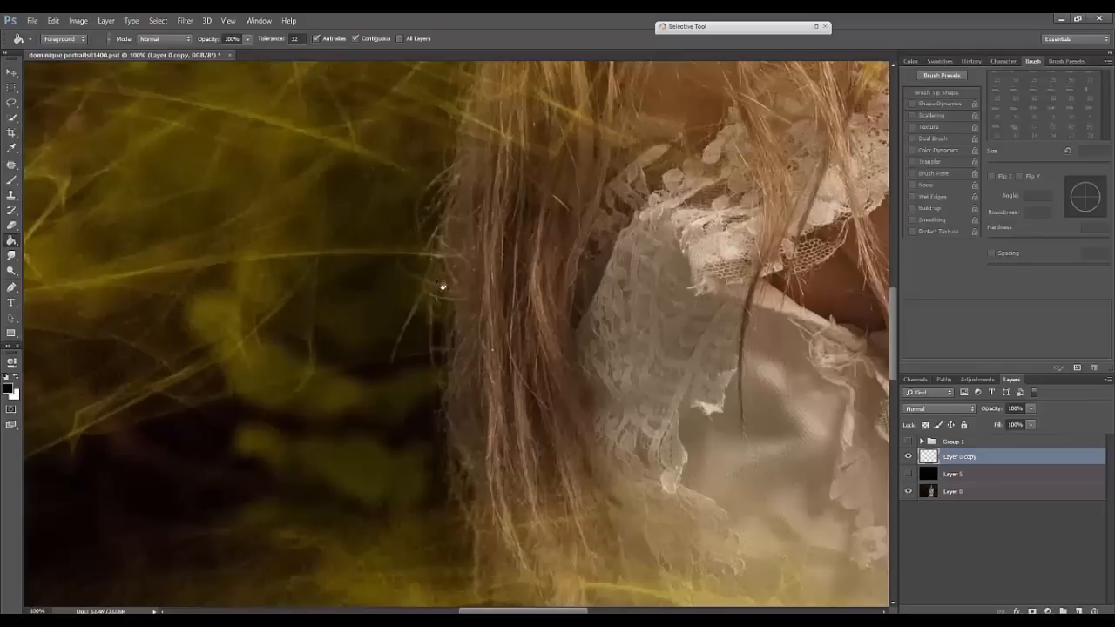
{"action": "key", "text": "ctrl+minus"}
{"action": "key", "text": "ctrl+minus"}
{"action": "key", "text": "ctrl+minus"}
{"action": "key", "text": "ctrl+minus"}
{"action": "key", "text": "ctrl+minus"}
{"action": "key", "text": "ctrl+minus"}
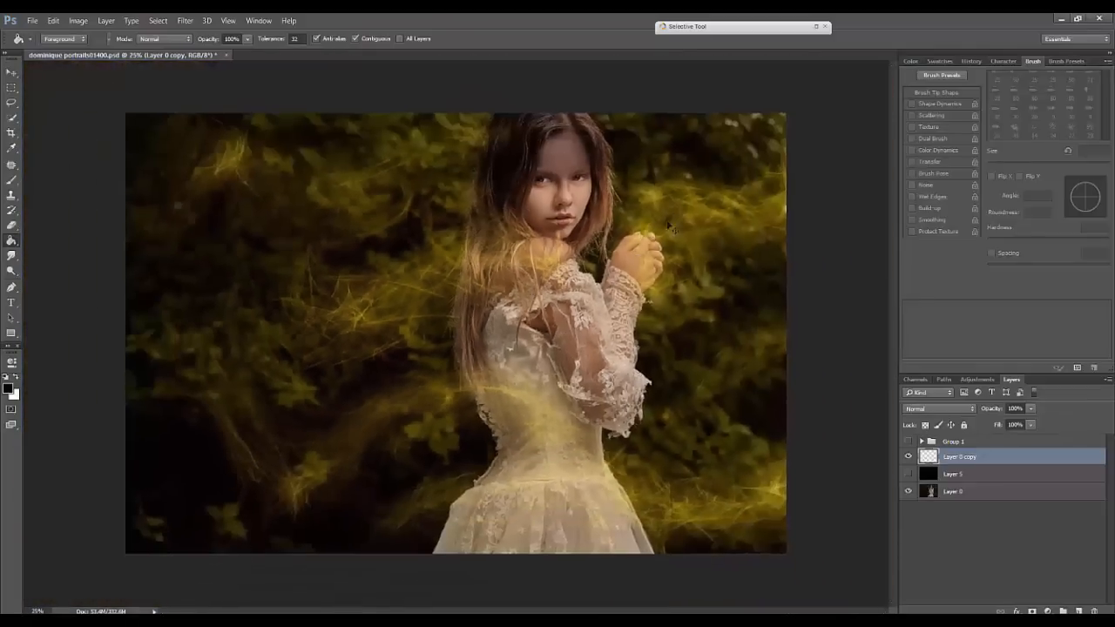
{"action": "key", "text": "ctrl+plus"}
Step: Duplicate Layer 0 and place the brushstroke layer directly above the duplicate, beneath black Layer 5
{"action": "left_click", "coordinate": [961, 492]}
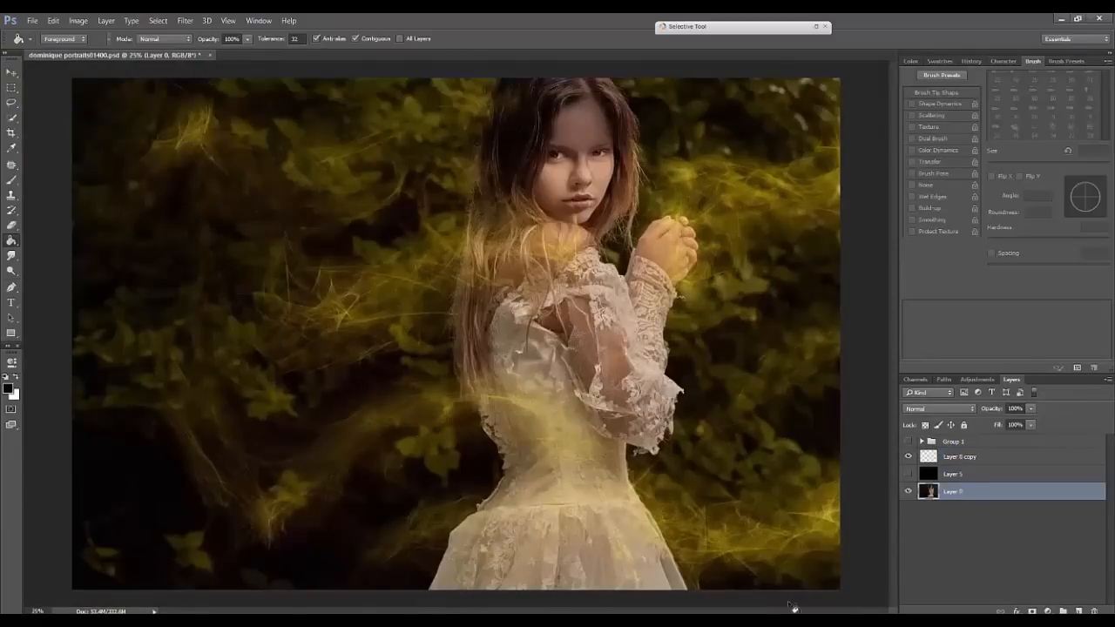
{"action": "key", "text": "ctrl+j"}
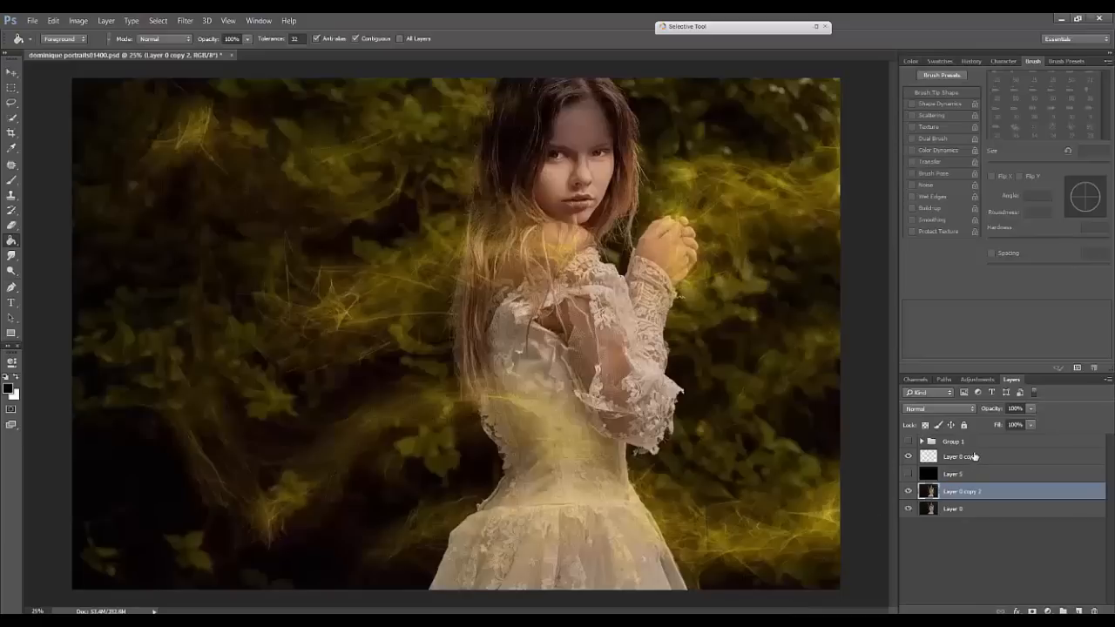
{"action": "left_click_drag", "start_coordinate": [977, 455], "coordinate": [997, 478]}
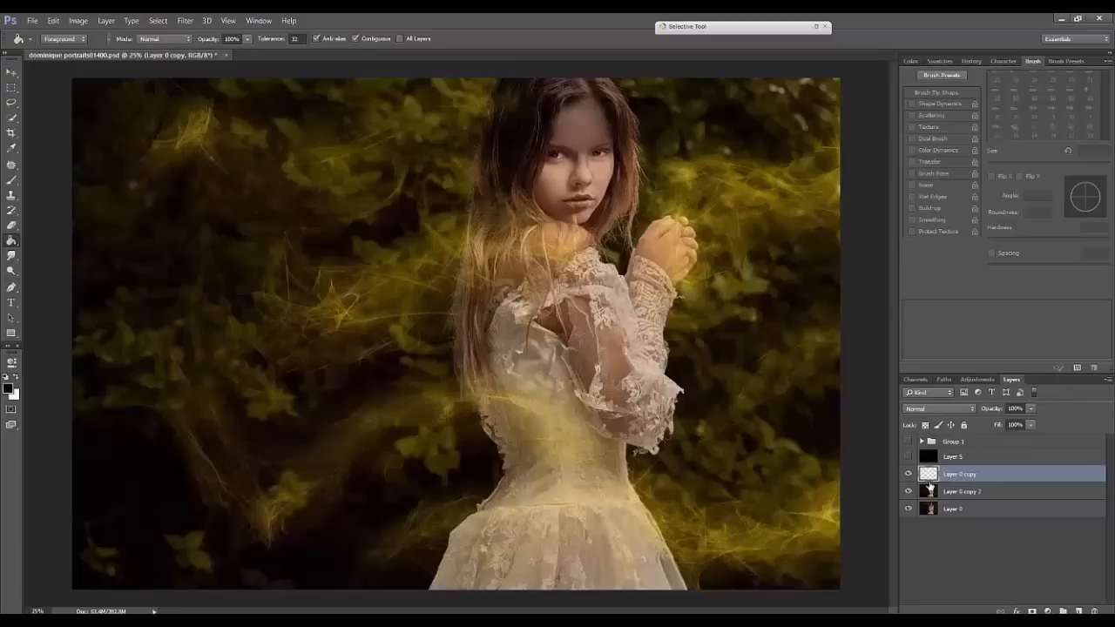
Step: Merge the brushstroke layer with Layer 0 copy 2
{"action": "left_click", "coordinate": [976, 490]}
{"action": "left_click", "coordinate": [976, 479]}
{"action": "key", "text": "ctrl"}
{"action": "key", "text": "ctrl+e"}
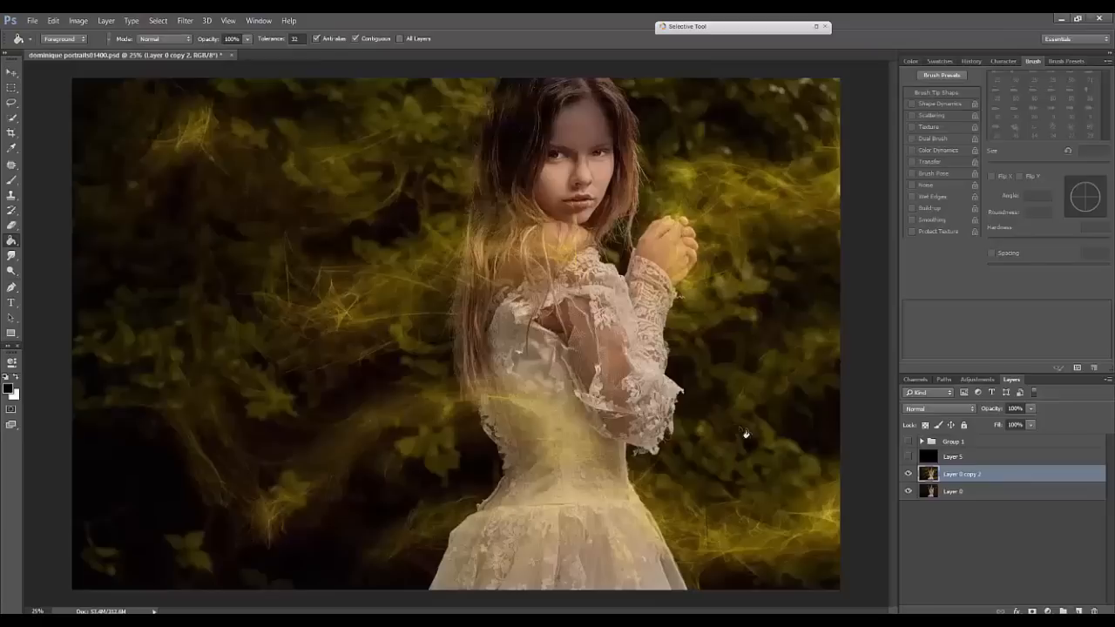
Step: Duplicate the merged layer and rename the lower of the two layers as Flame Brush
{"action": "key", "text": "ctrl+j"}
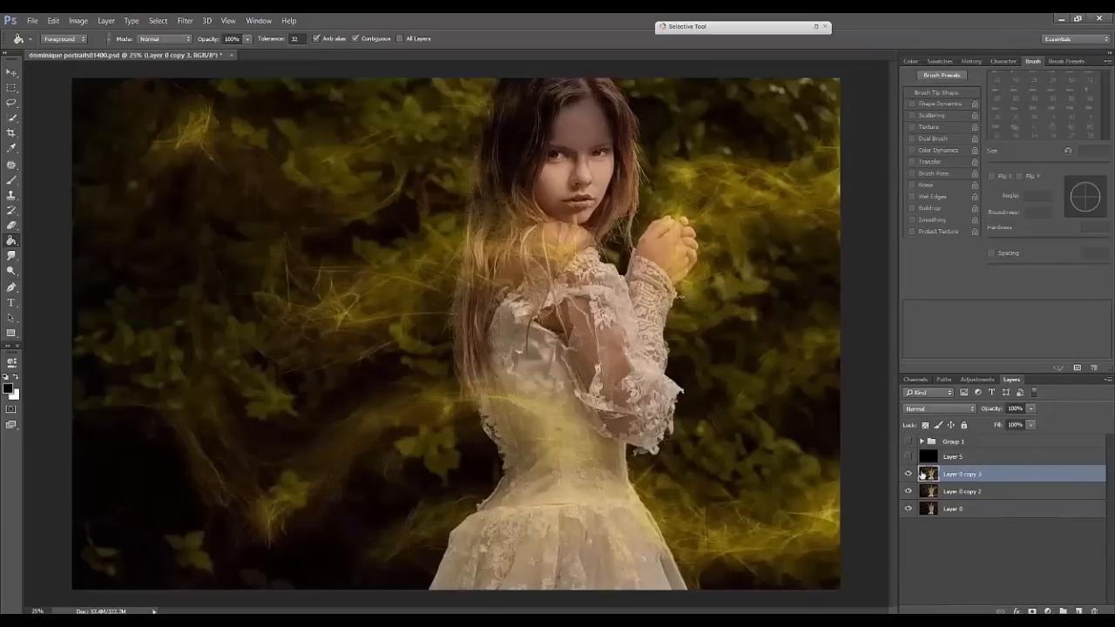
{"action": "left_click", "coordinate": [962, 493]}
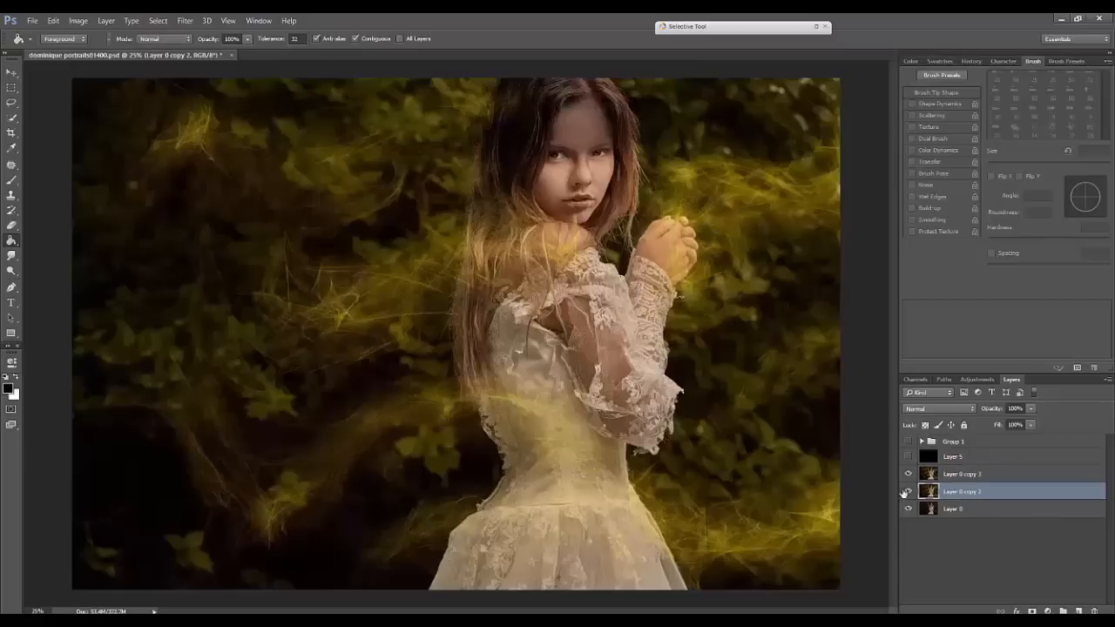
{"action": "double_click", "coordinate": [964, 493]}
{"action": "type", "text": "Flame Brush"}
{"action": "key", "text": "Return"}
Step: Open Layer 0 copy 3 in the ParticleShop filter
{"action": "left_click", "coordinate": [982, 476]}
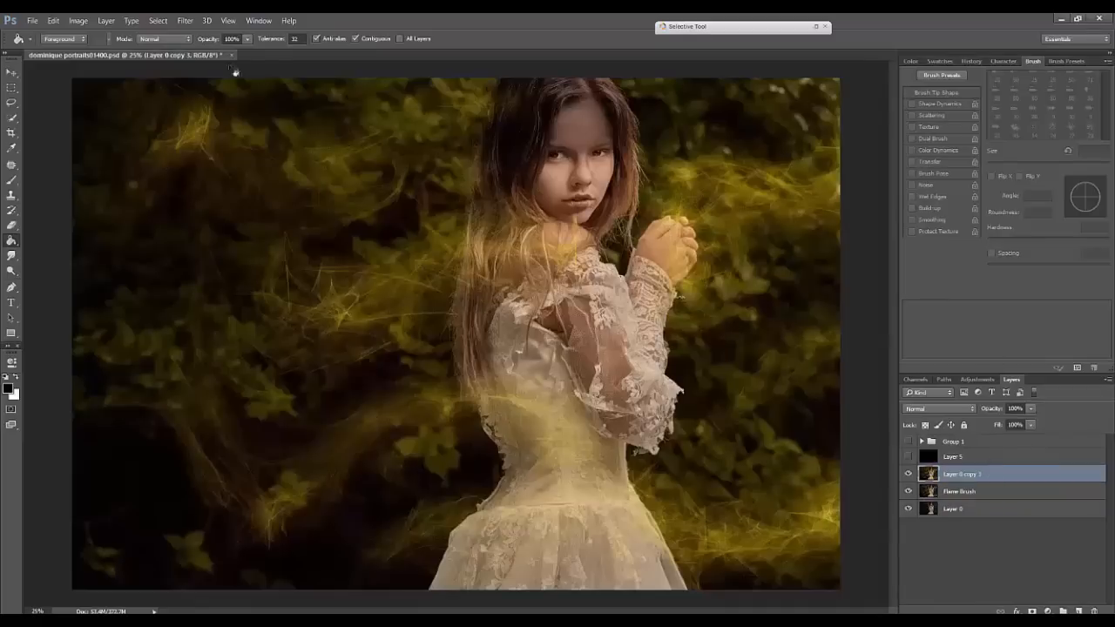
{"action": "left_click", "coordinate": [184, 21]}
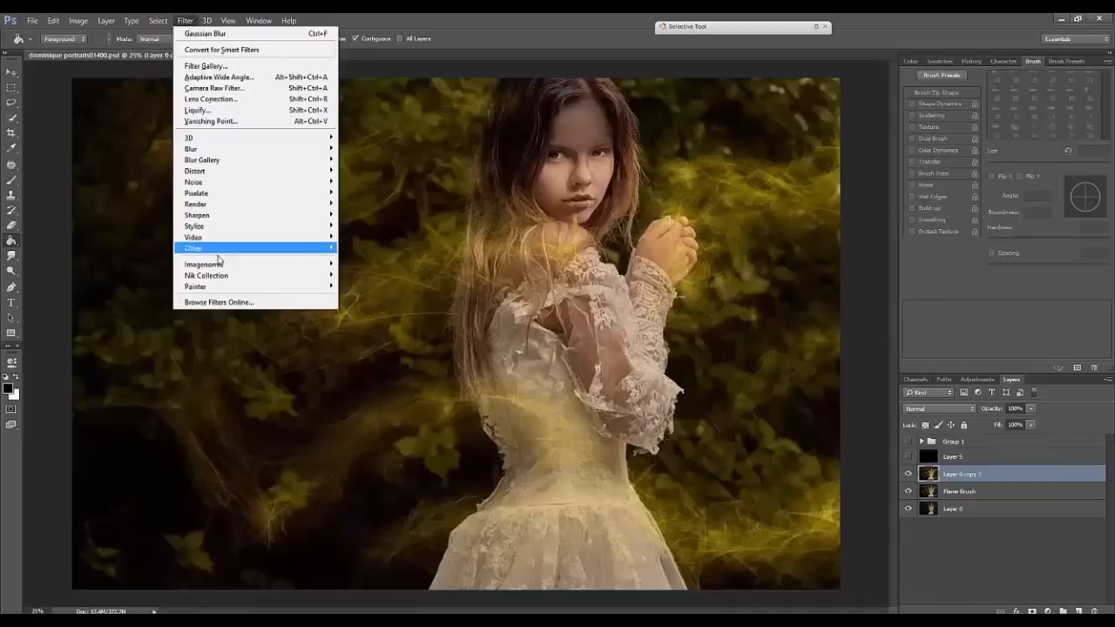
{"action": "mouse_move", "coordinate": [214, 287]}
{"action": "left_click", "coordinate": [147, 287]}
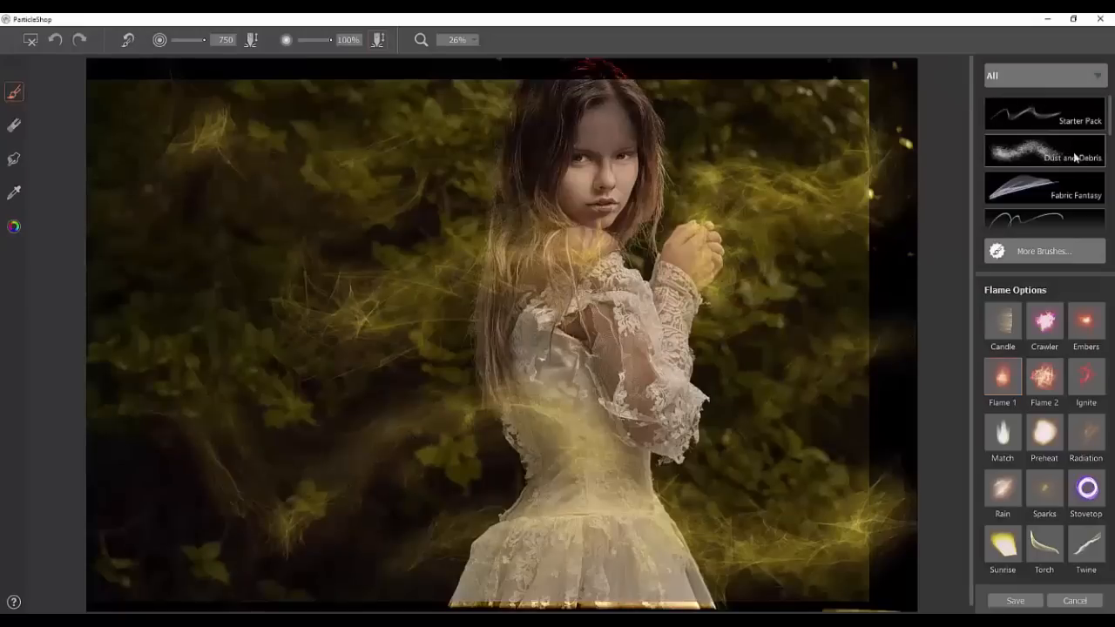
Step: Choose the Light brush from the Starter Pack and check its color settings
{"action": "left_click", "coordinate": [1081, 122]}
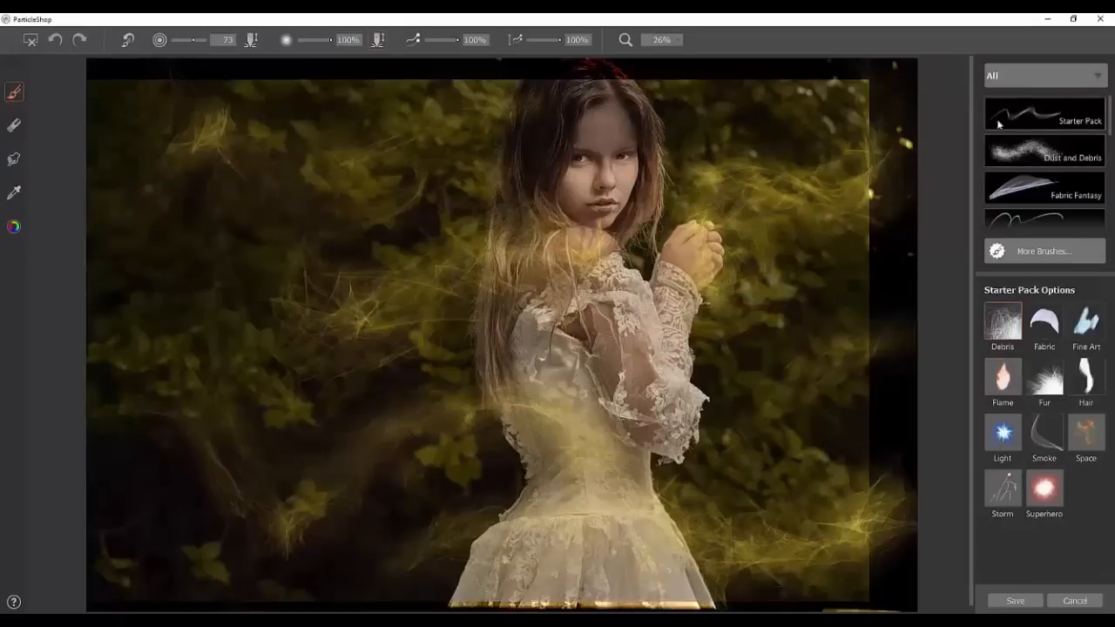
{"action": "left_click", "coordinate": [1002, 433]}
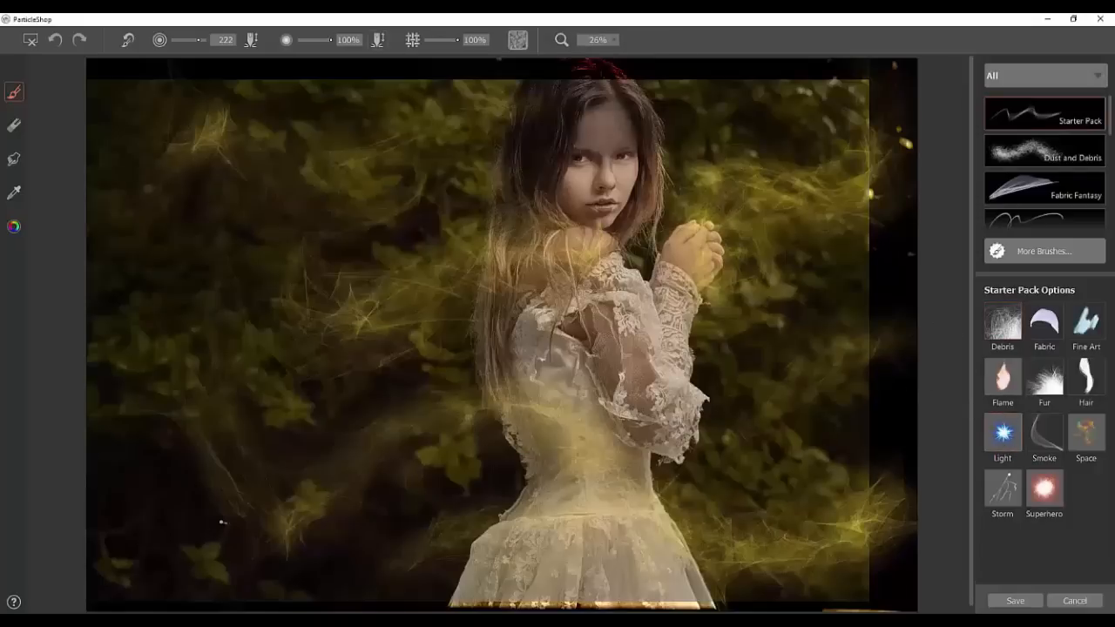
{"action": "left_click", "coordinate": [14, 226]}
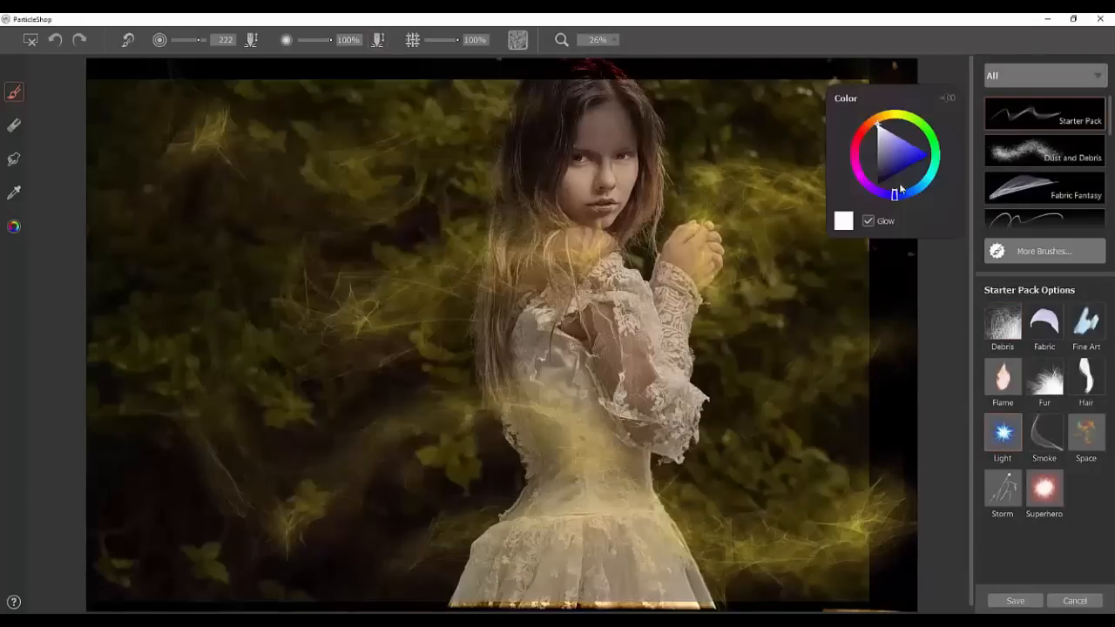
{"action": "left_click", "coordinate": [951, 315]}
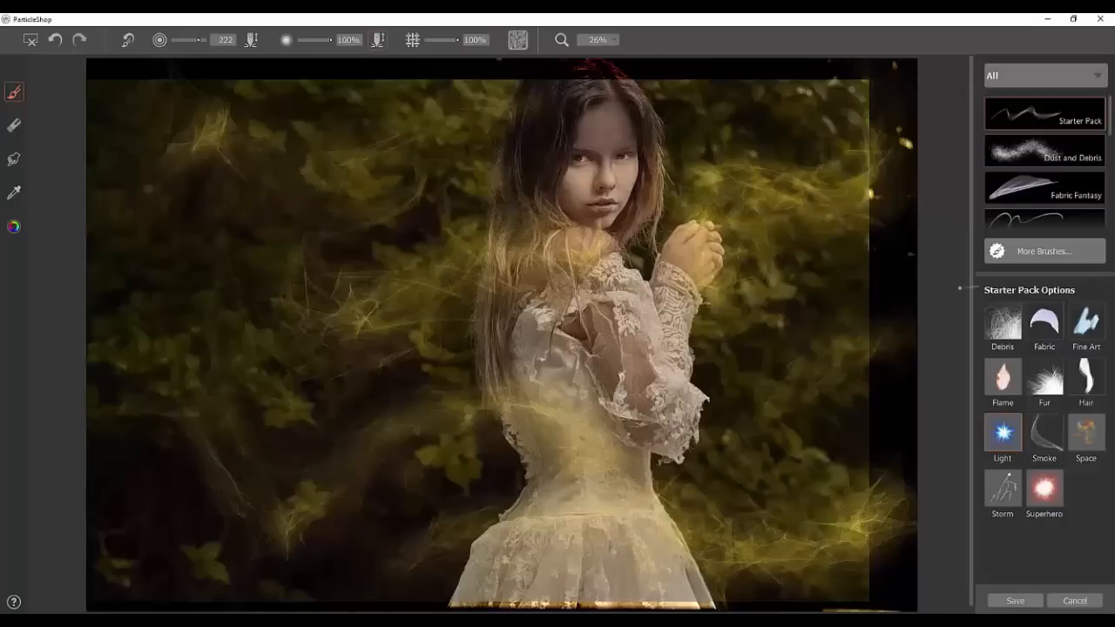
Step: Stamp white light sparkles on the flame streaks near the photo's four corners and on the shoulder and wrist
{"action": "left_click", "coordinate": [868, 187]}
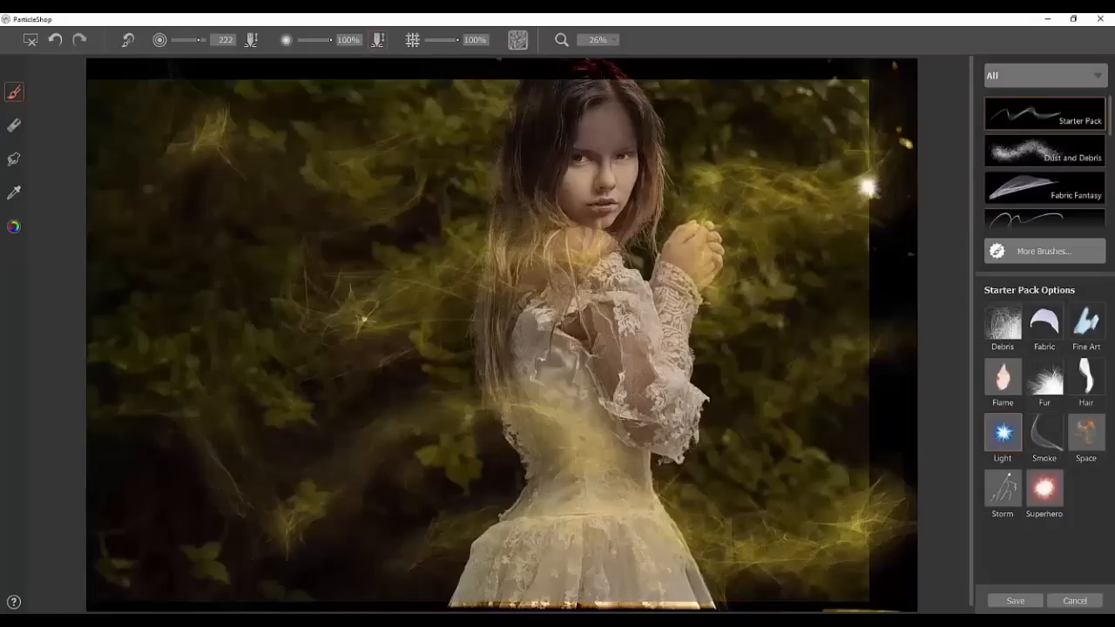
{"action": "left_click", "coordinate": [197, 148]}
{"action": "left_click", "coordinate": [590, 270]}
{"action": "left_click", "coordinate": [719, 285]}
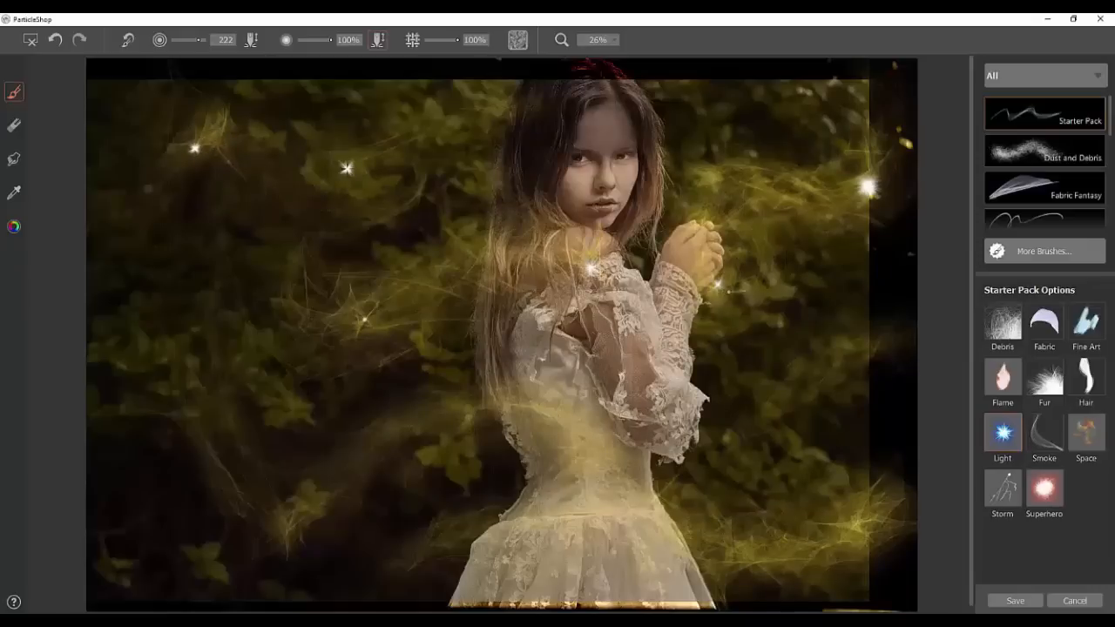
{"action": "left_click", "coordinate": [861, 527]}
{"action": "left_click", "coordinate": [285, 526]}
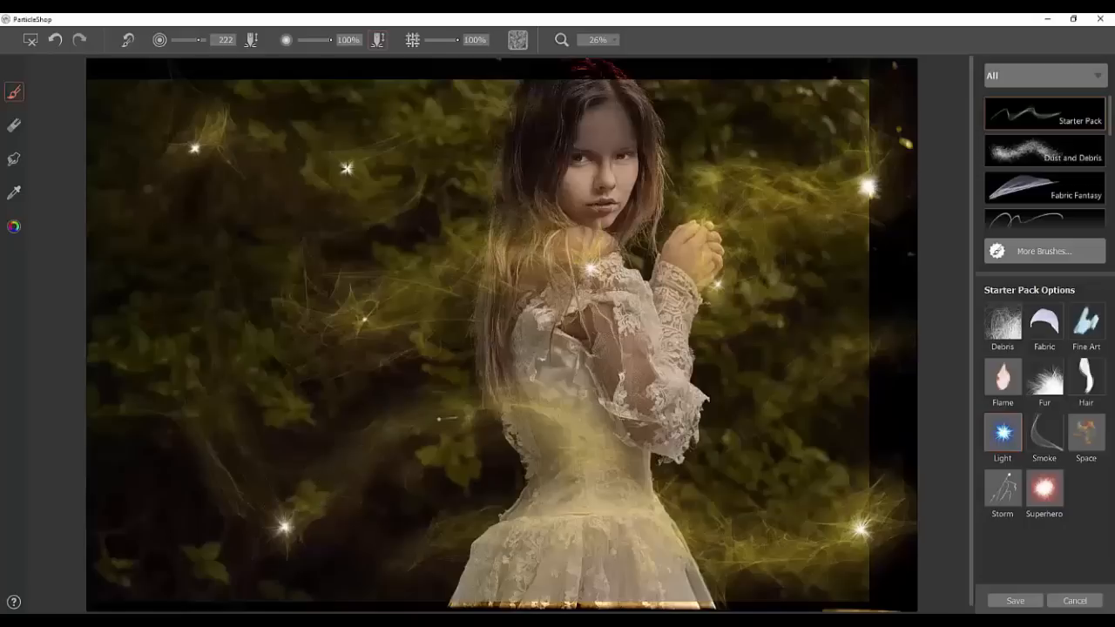
Step: Add smaller light sparkles on the hair, bodice, waist and skirt edge, and in the foliage on both sides of the dress
{"action": "left_click", "coordinate": [463, 406]}
{"action": "left_click", "coordinate": [595, 465]}
{"action": "left_click", "coordinate": [447, 548]}
{"action": "left_click", "coordinate": [478, 252]}
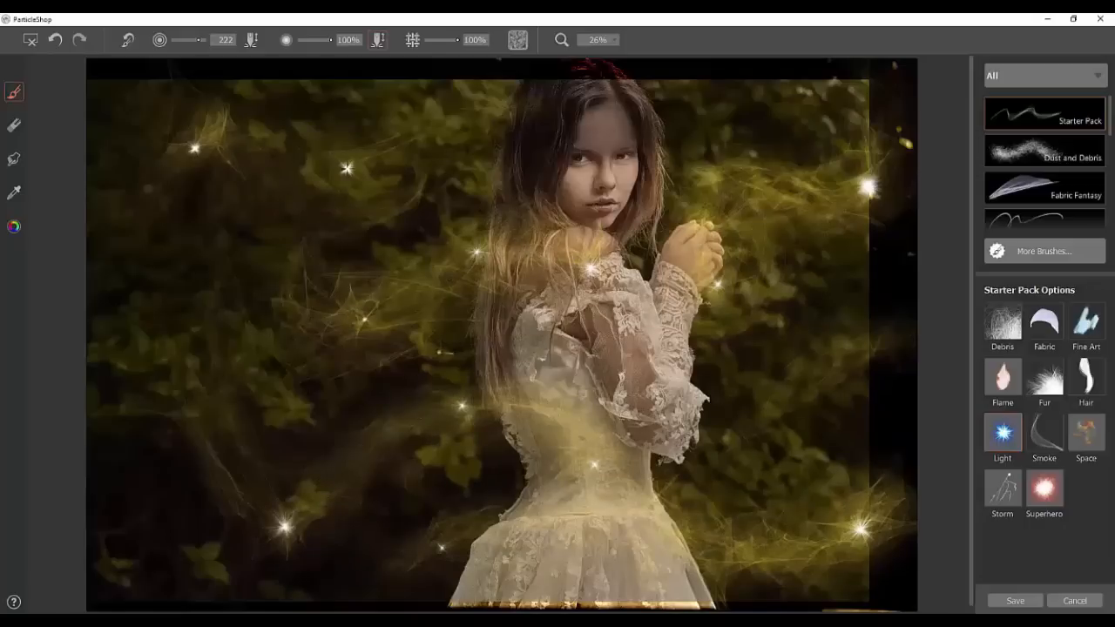
{"action": "left_click", "coordinate": [842, 352]}
{"action": "left_click", "coordinate": [393, 434]}
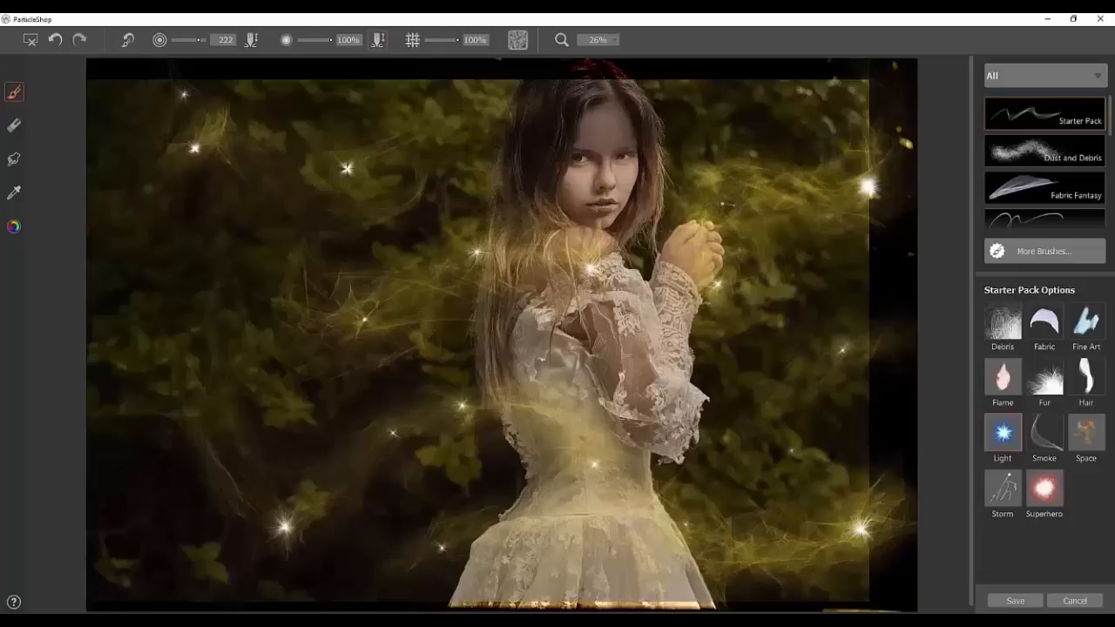
Step: Add more light sparkles in the foliage beside the face, past the hands and in the photo's lower-left area
{"action": "left_click", "coordinate": [707, 178]}
{"action": "left_click", "coordinate": [768, 243]}
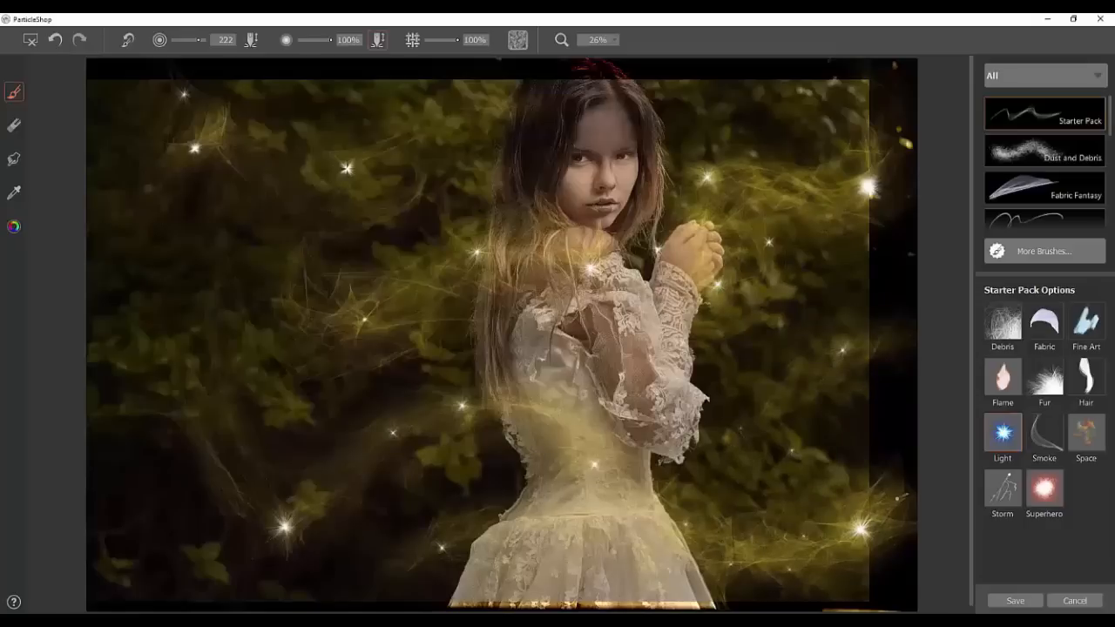
{"action": "left_click", "coordinate": [199, 441]}
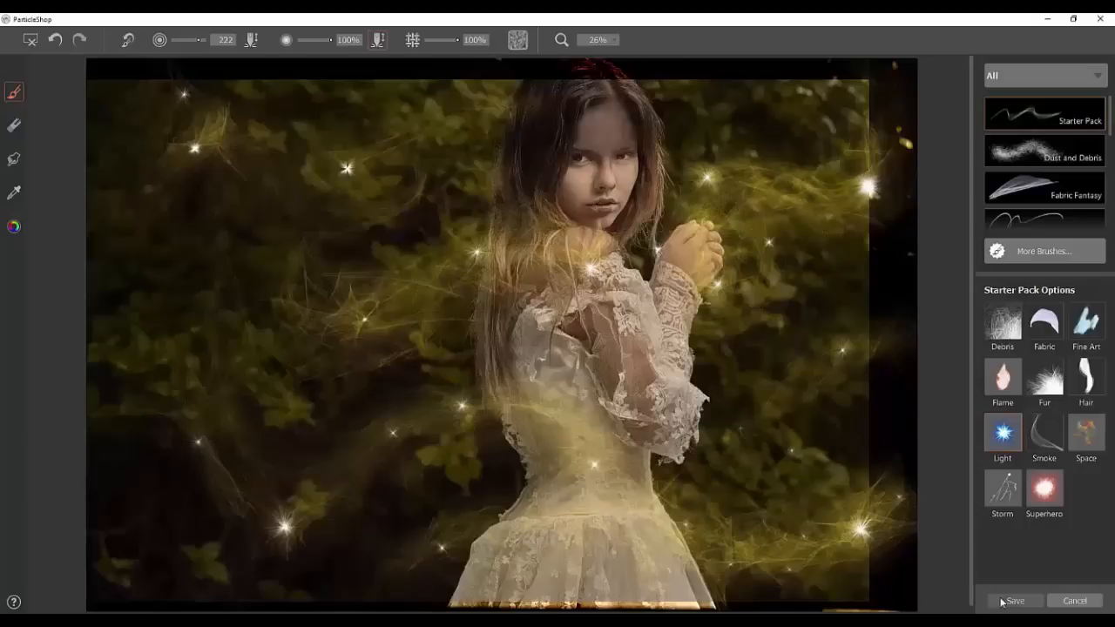
Step: Save only the light brushstrokes to their Photoshop layer and soften them with a Gaussian Blur of 2.0 pixels
{"action": "left_click", "coordinate": [1002, 602]}
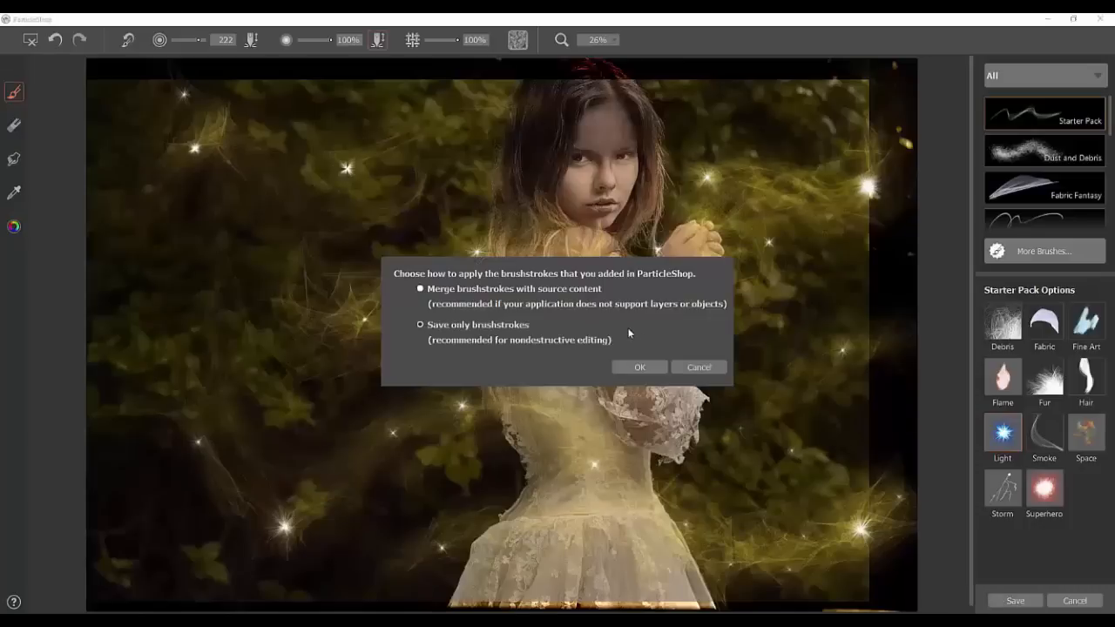
{"action": "left_click", "coordinate": [645, 367]}
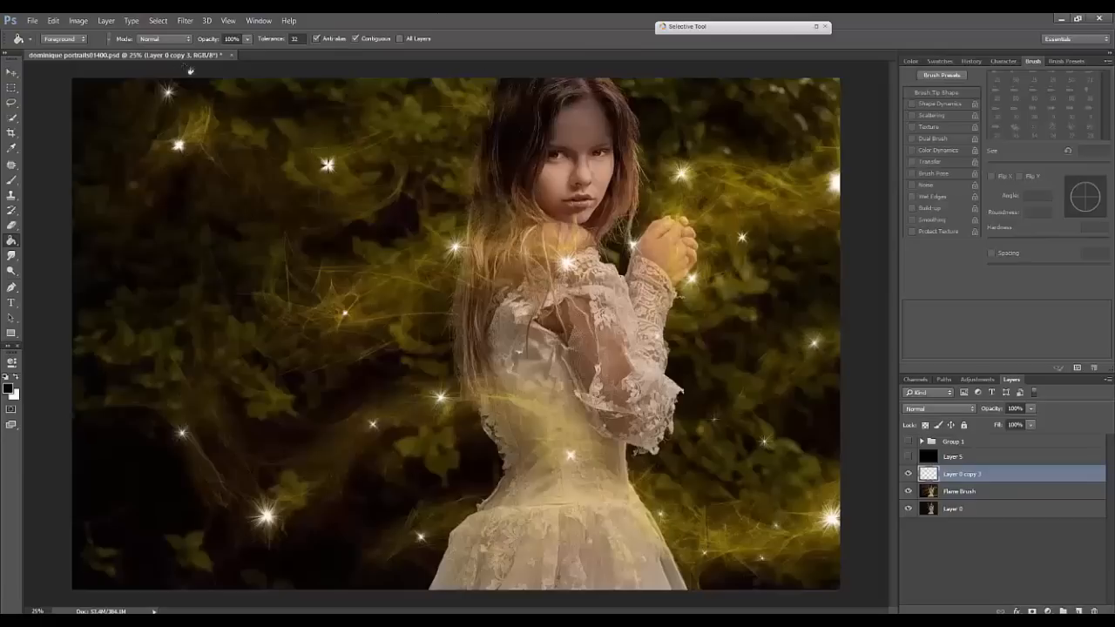
{"action": "left_click", "coordinate": [186, 28]}
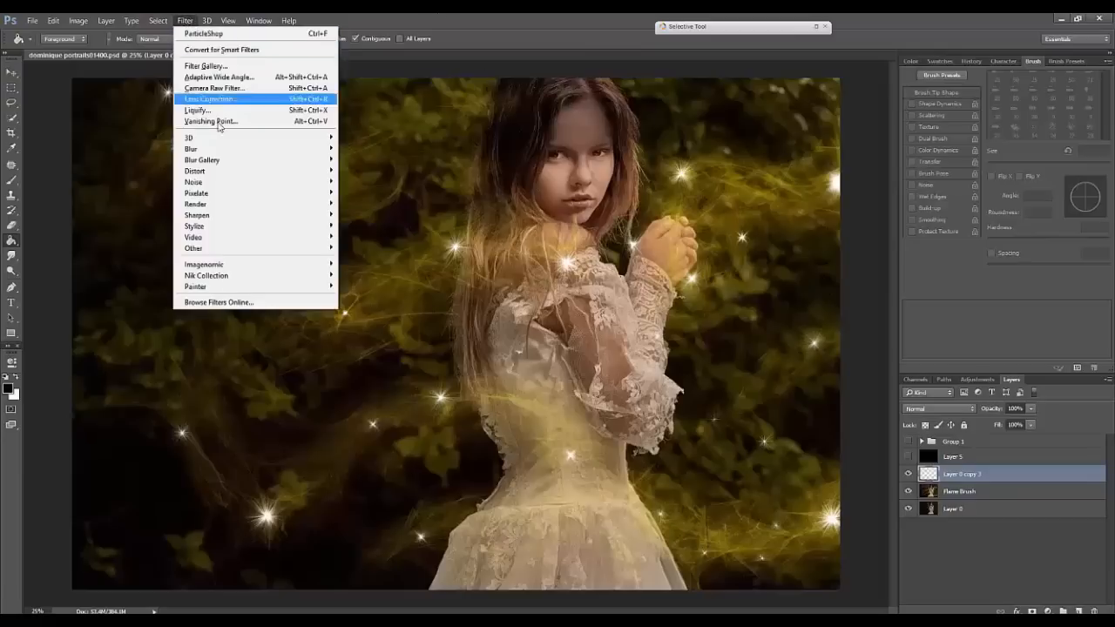
{"action": "mouse_move", "coordinate": [232, 153]}
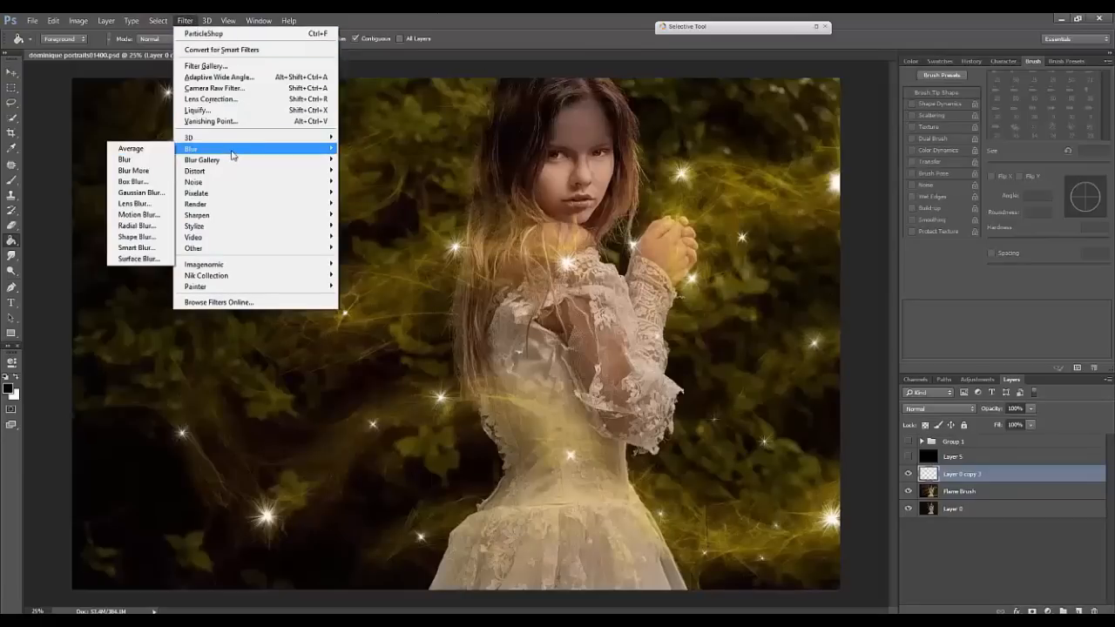
{"action": "left_click", "coordinate": [147, 193]}
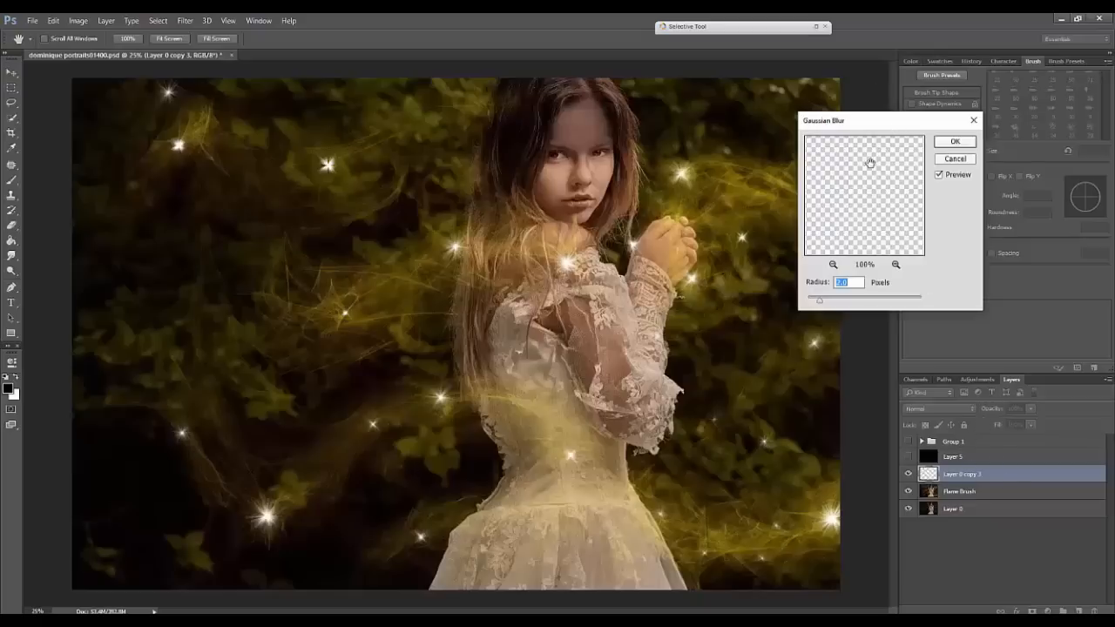
{"action": "left_click", "coordinate": [956, 142]}
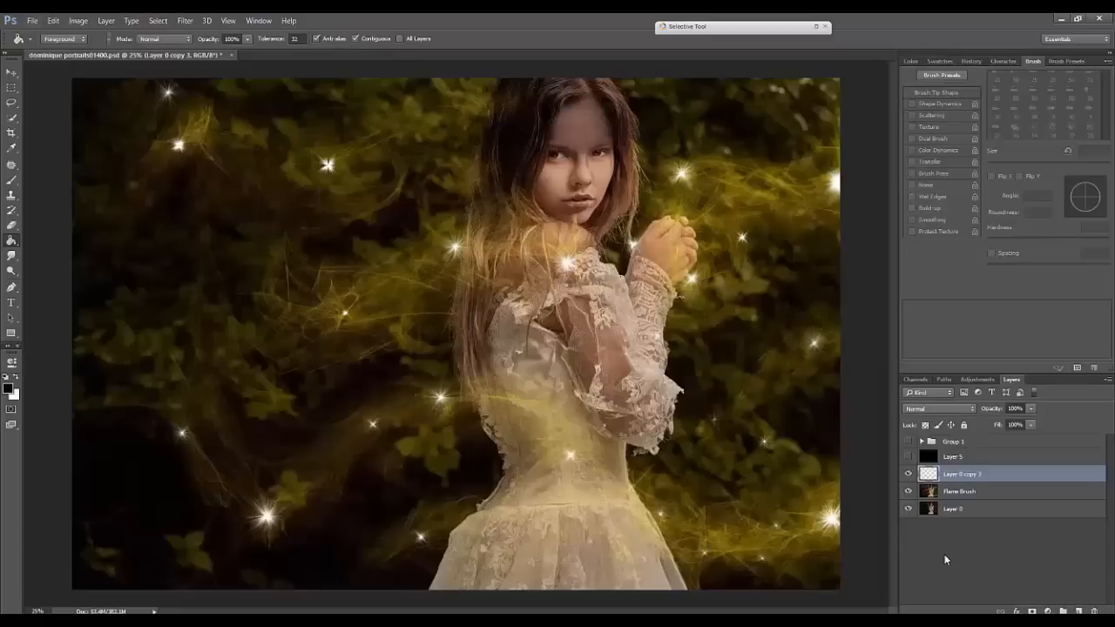
Step: Stamp all visible layers into a new merged layer above Layer 0 copy 3 and select that layer
{"action": "key", "text": "ctrl+shift+alt+e"}
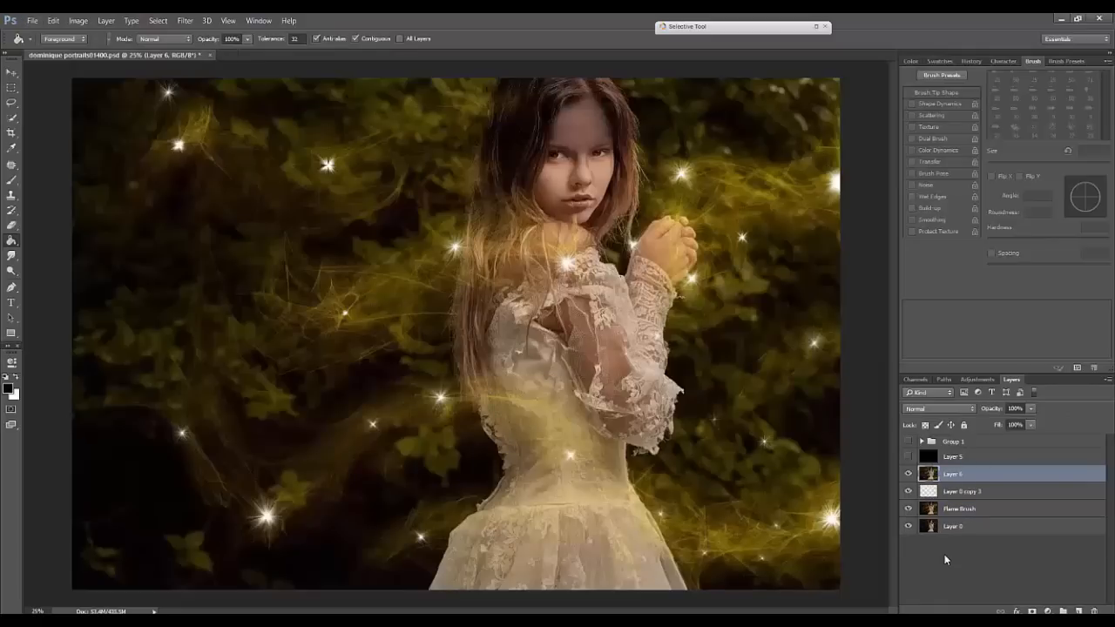
{"action": "left_click", "coordinate": [978, 492]}
{"action": "left_click", "coordinate": [962, 476]}
Step: Hide and show the layers beneath the merged layer to examine what the sparkle and flame layers each contain
{"action": "left_click", "coordinate": [908, 509]}
{"action": "left_click", "coordinate": [910, 491], "text": "alt"}
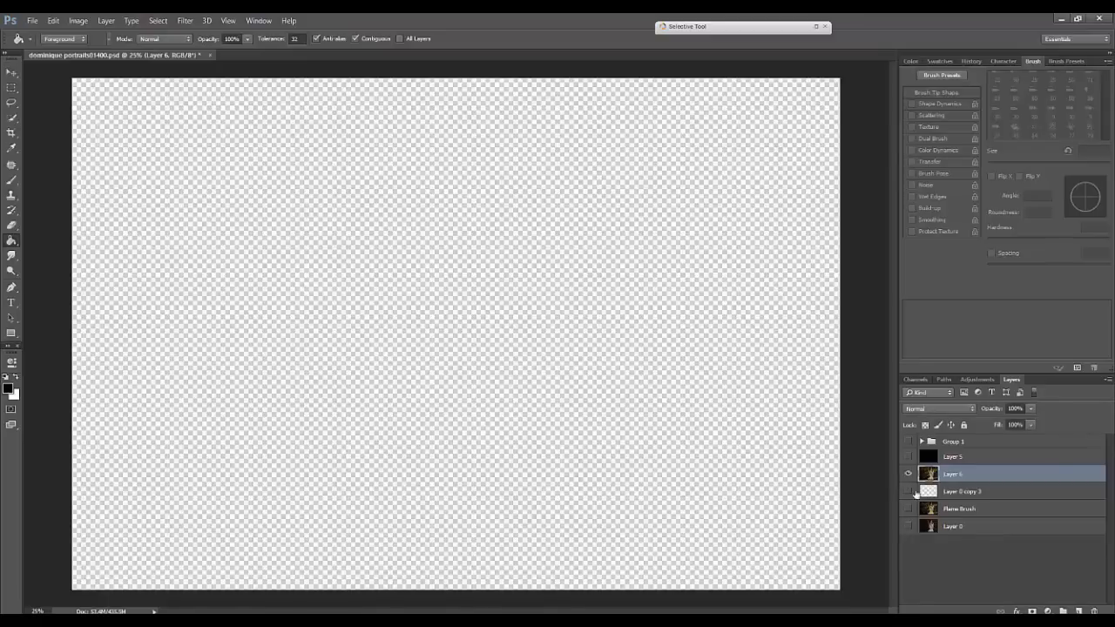
{"action": "left_click", "coordinate": [909, 492], "text": "alt"}
{"action": "left_click", "coordinate": [908, 527]}
{"action": "left_click", "coordinate": [909, 509]}
Step: Open the merged Layer 6 in ParticleShop, skipping the suggestion to make another copy
{"action": "left_click", "coordinate": [967, 493]}
{"action": "left_click", "coordinate": [983, 477]}
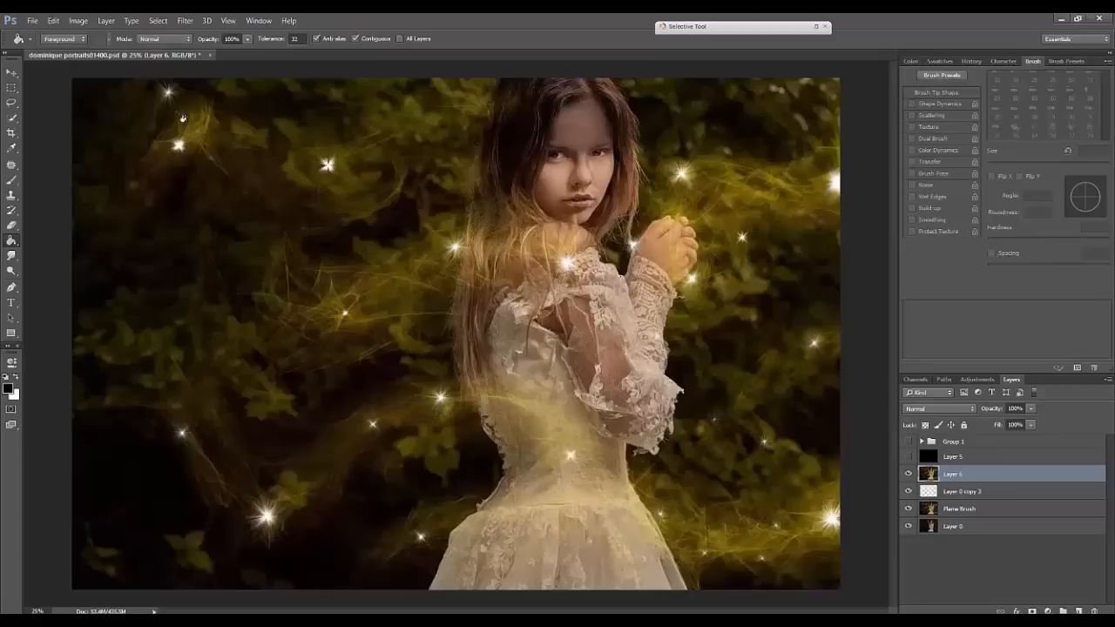
{"action": "left_click", "coordinate": [185, 20]}
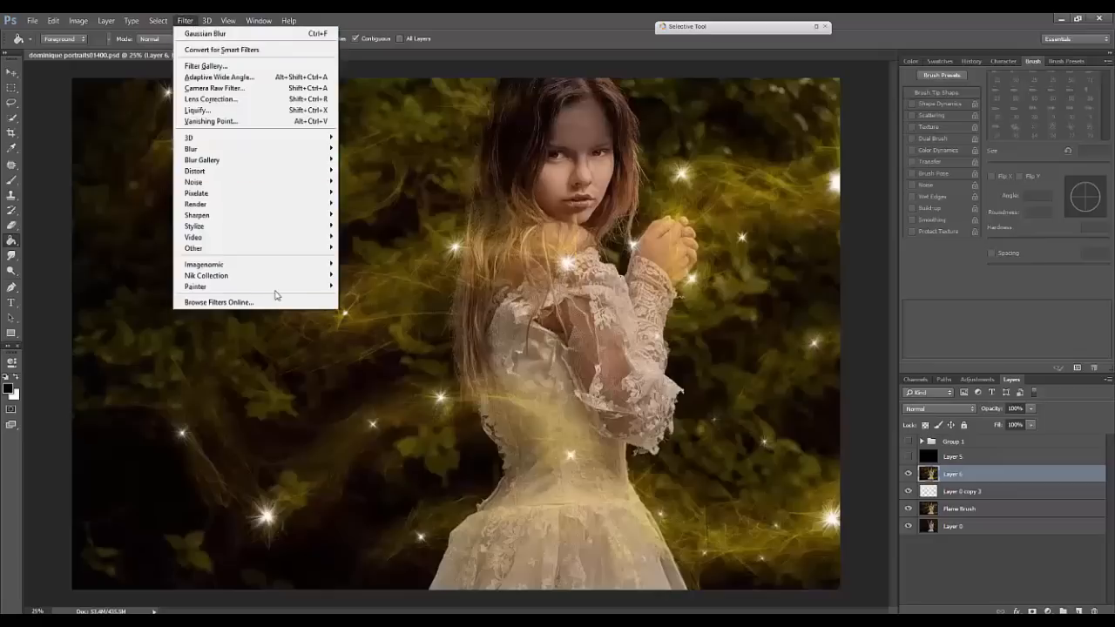
{"action": "left_click", "coordinate": [165, 284]}
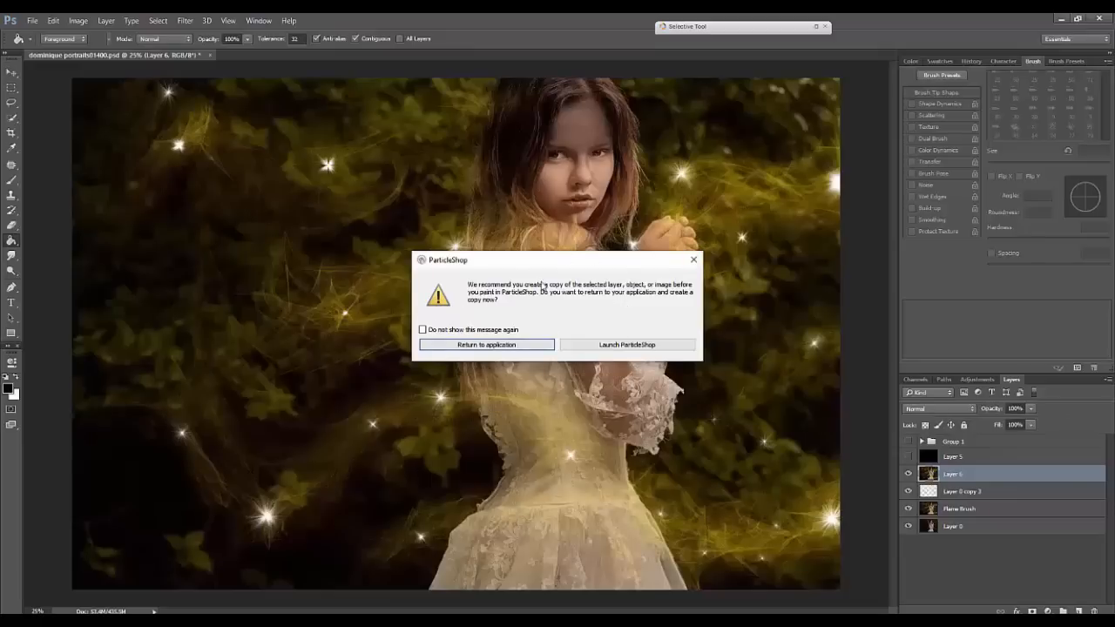
{"action": "left_click", "coordinate": [625, 347]}
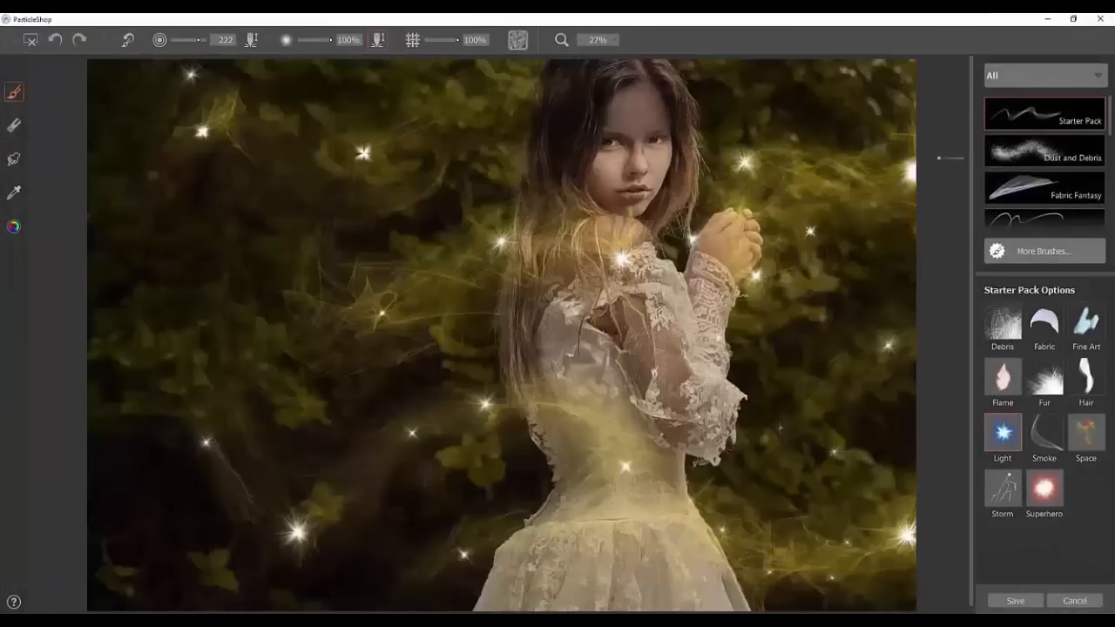
Step: Paint faint white debris around several light sparkles with the Starter Pack's Debris brush at size 73, after checking its color
{"action": "left_click", "coordinate": [1004, 325]}
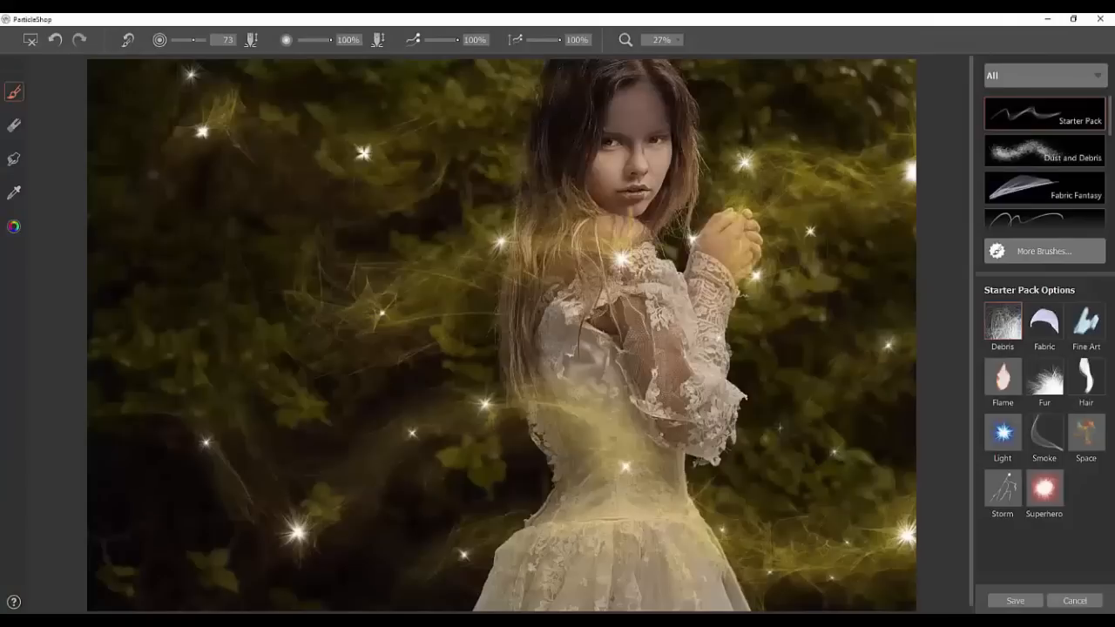
{"action": "left_click", "coordinate": [13, 227]}
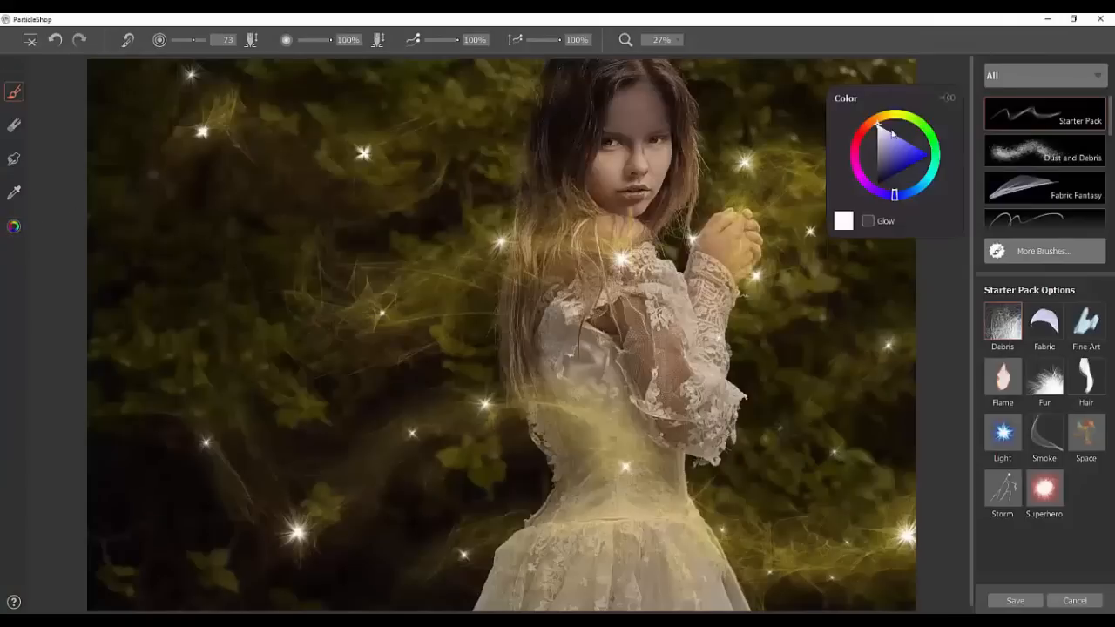
{"action": "left_click", "coordinate": [950, 99]}
{"action": "left_click", "coordinate": [951, 252]}
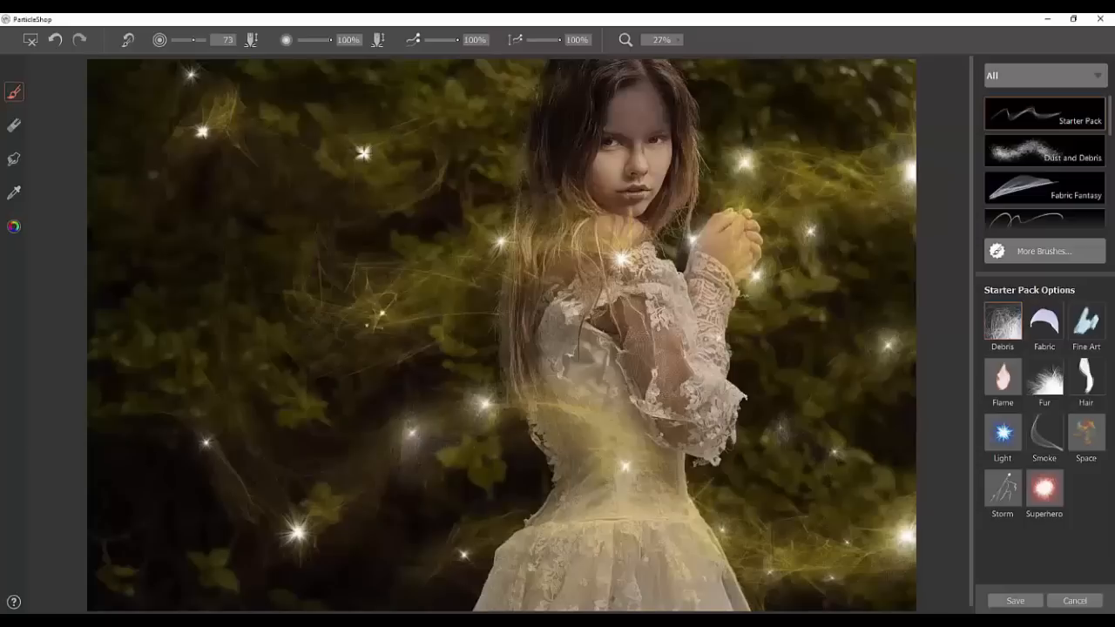
Step: Reduce the Debris brush size to 31 and paint white debris glows around the remaining sparkles in the foliage
{"action": "left_click", "coordinate": [14, 126]}
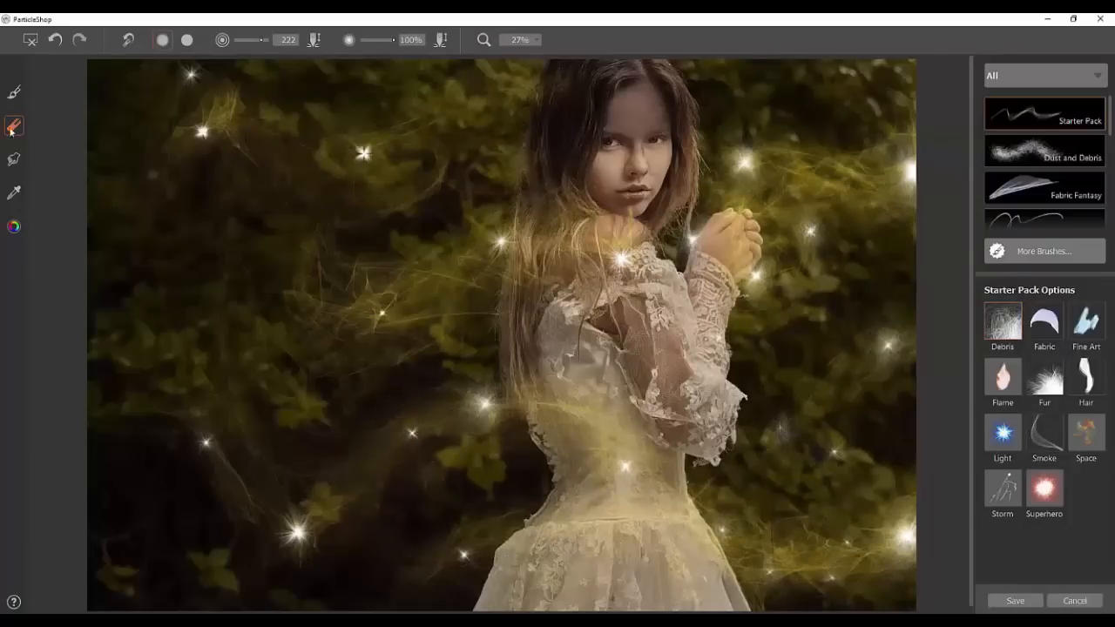
{"action": "left_click", "coordinate": [14, 91]}
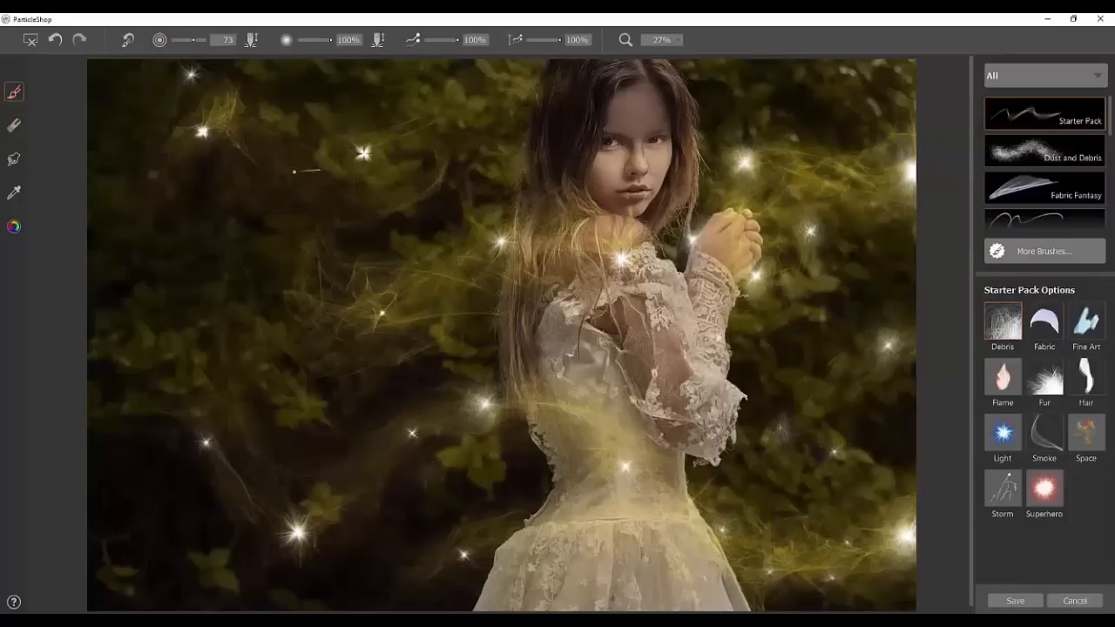
{"action": "left_click", "coordinate": [188, 40]}
{"action": "mouse_move", "coordinate": [426, 450]}
{"action": "left_mouse_down"}
{"action": "mouse_move", "coordinate": [406, 427]}
{"action": "mouse_move", "coordinate": [422, 423]}
{"action": "mouse_move", "coordinate": [425, 443]}
{"action": "left_mouse_up"}
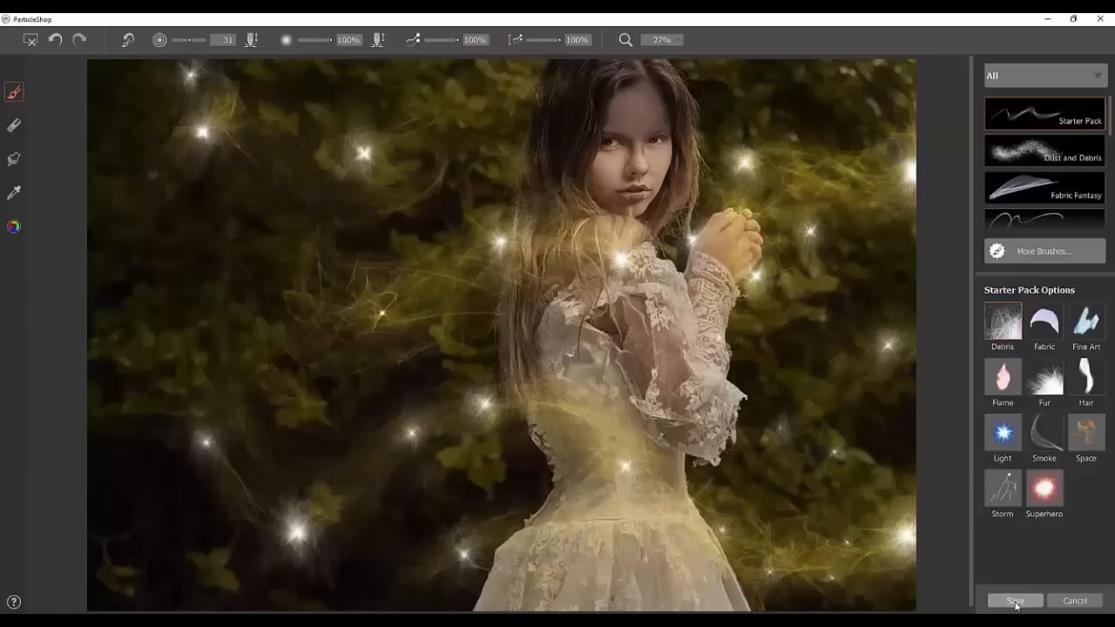
Step: Save only the debris brushstrokes to Layer 6 in Photoshop and soften them with a Gaussian Blur of 2.0 pixels
{"action": "left_click", "coordinate": [1015, 602]}
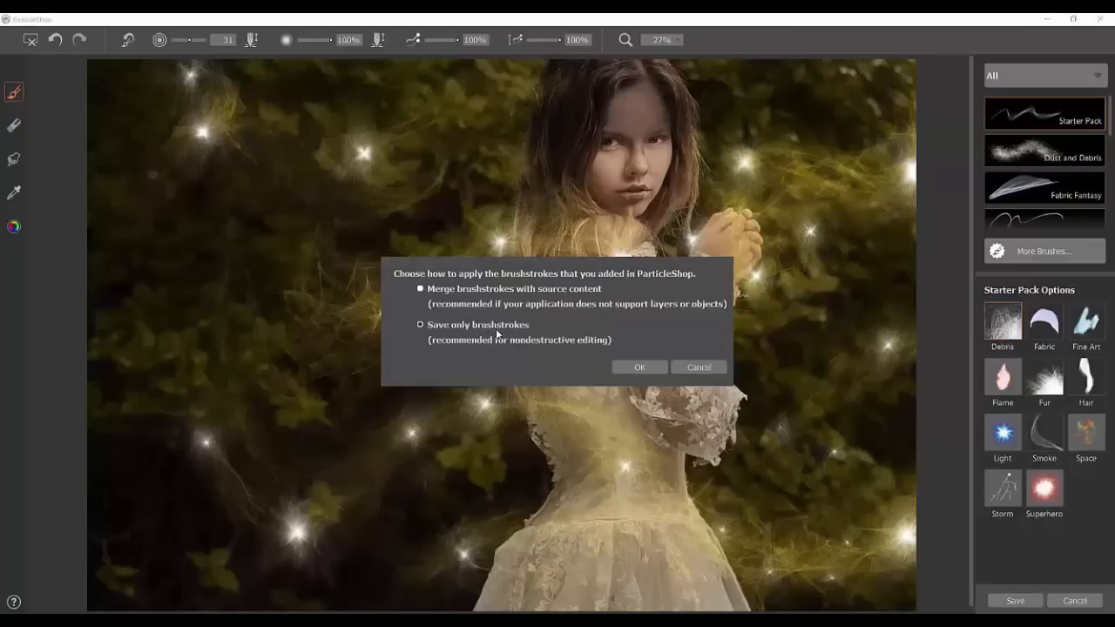
{"action": "left_click", "coordinate": [639, 369]}
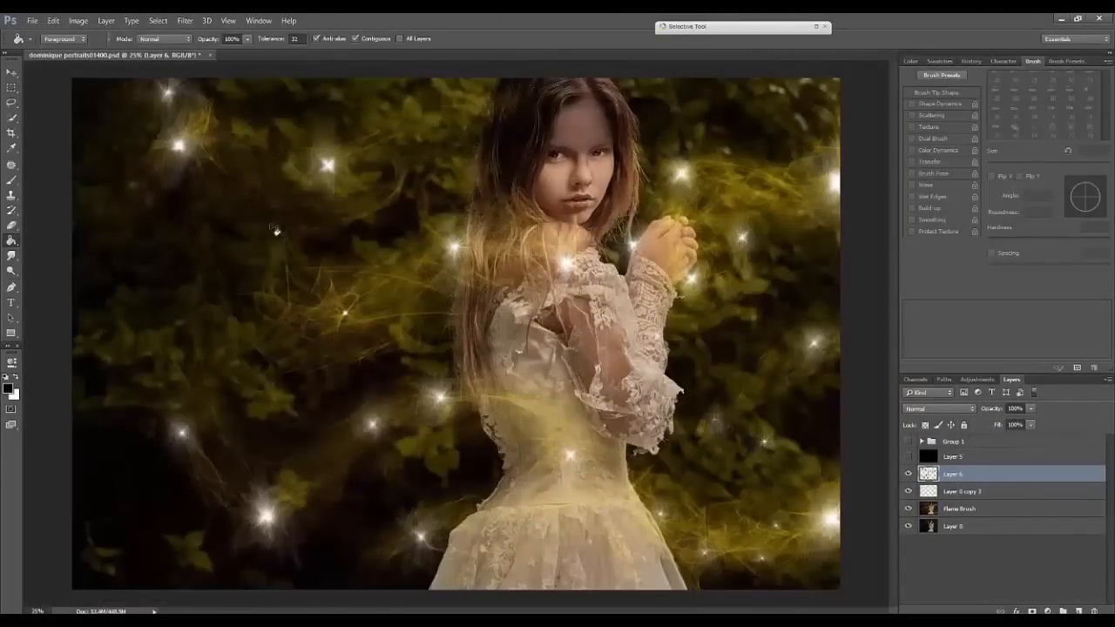
{"action": "left_click", "coordinate": [187, 25]}
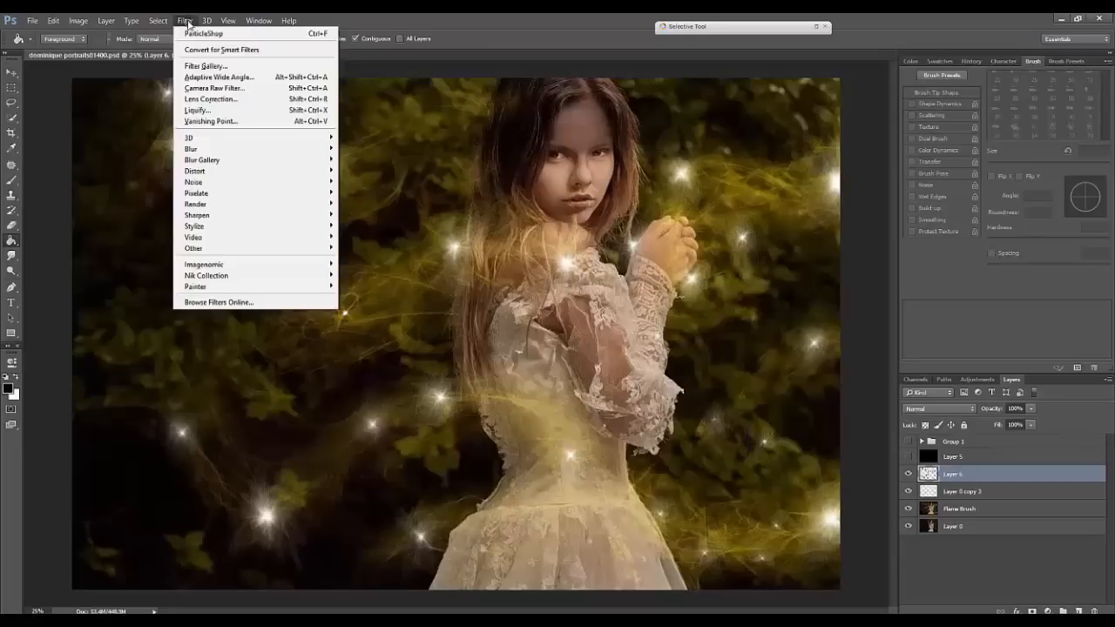
{"action": "mouse_move", "coordinate": [193, 149]}
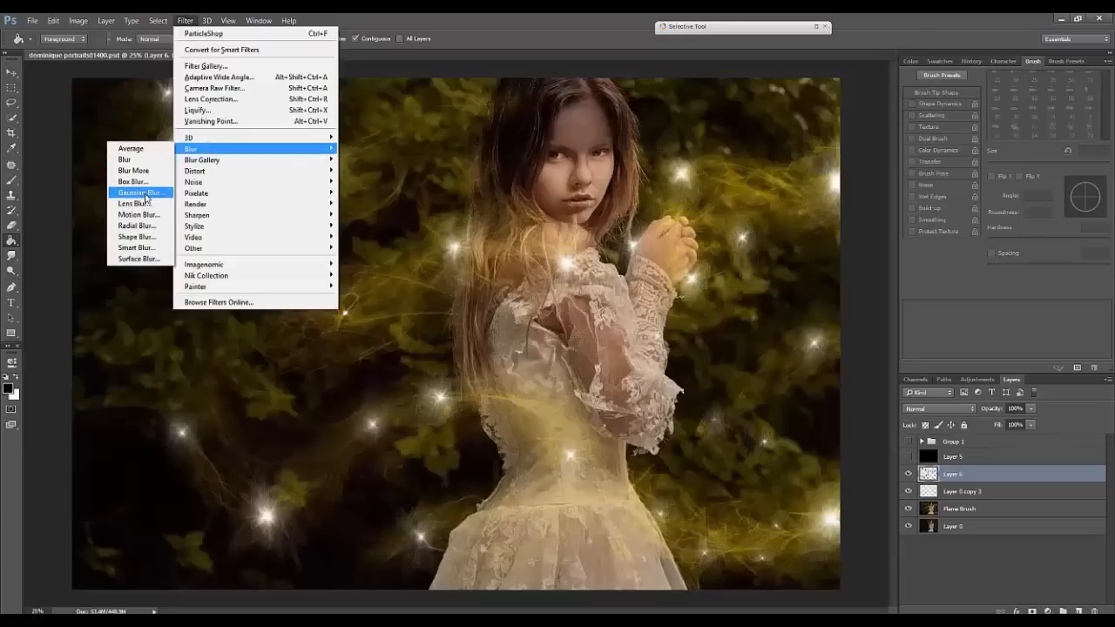
{"action": "left_click", "coordinate": [139, 193]}
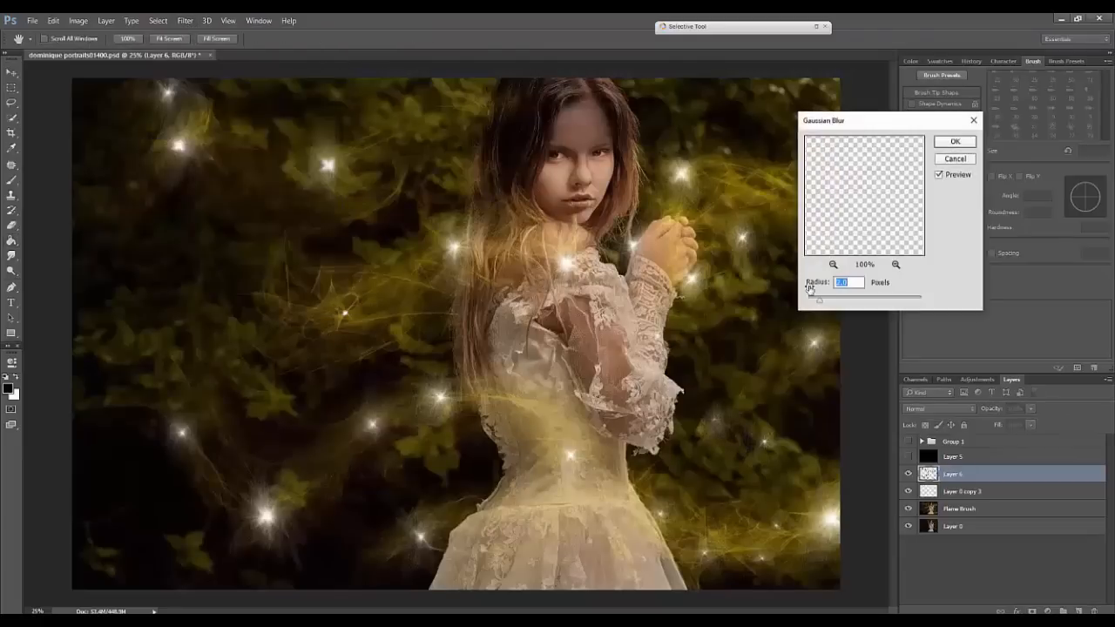
{"action": "left_click", "coordinate": [958, 143]}
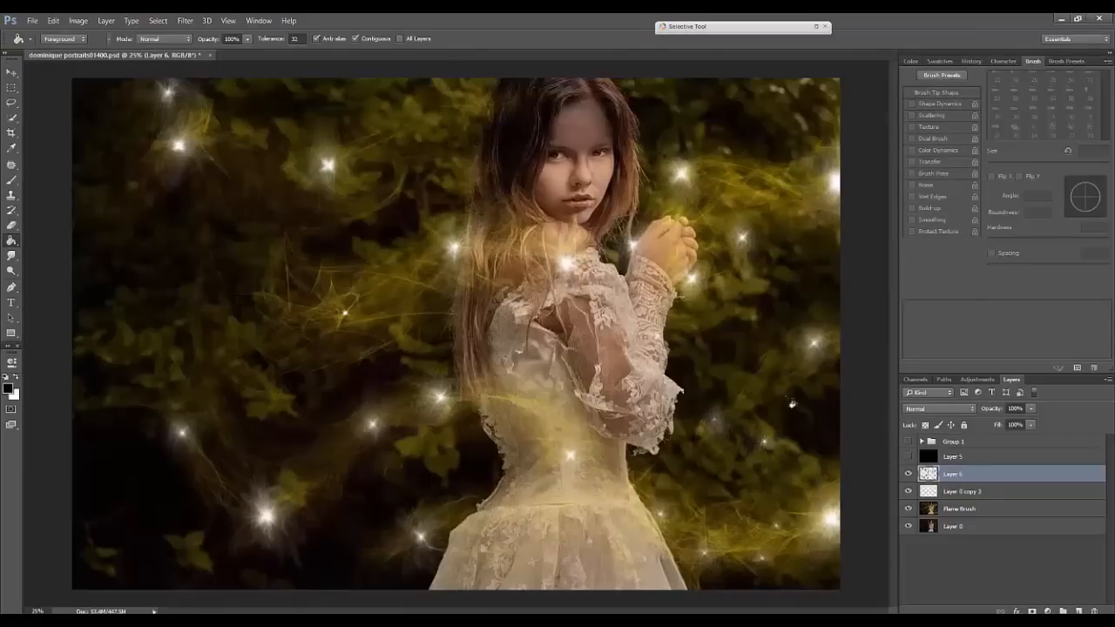
Step: Hide and restore Layer 6, Layer 0 copy 3 and Flame Brush to compare the effect with the original photo
{"action": "left_click_drag", "start_coordinate": [909, 475], "coordinate": [908, 510]}
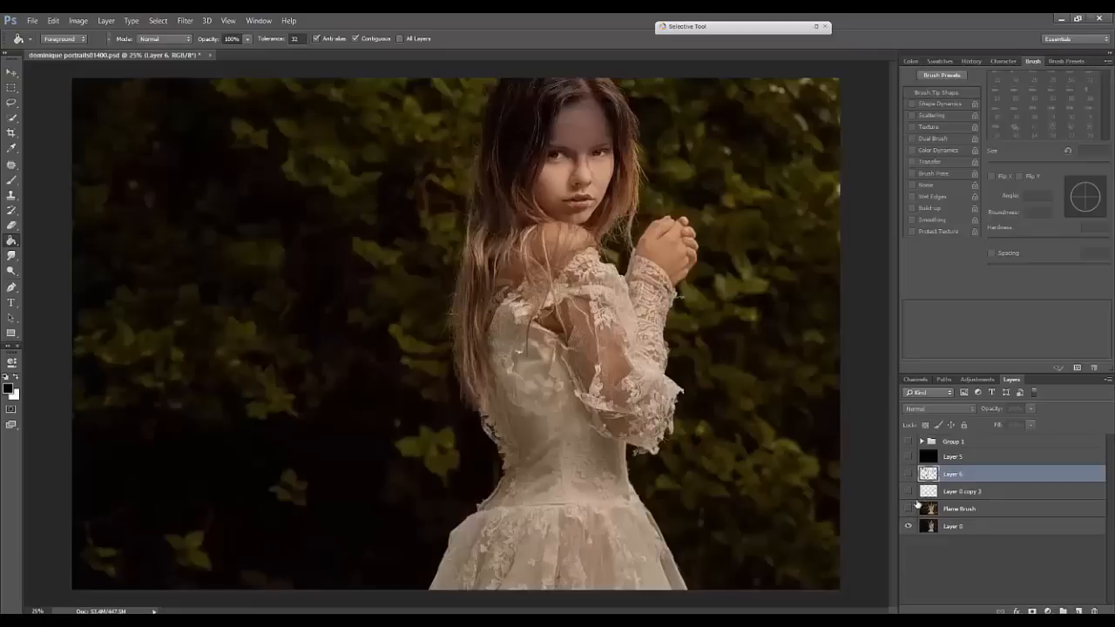
{"action": "left_click_drag", "start_coordinate": [909, 475], "coordinate": [908, 512]}
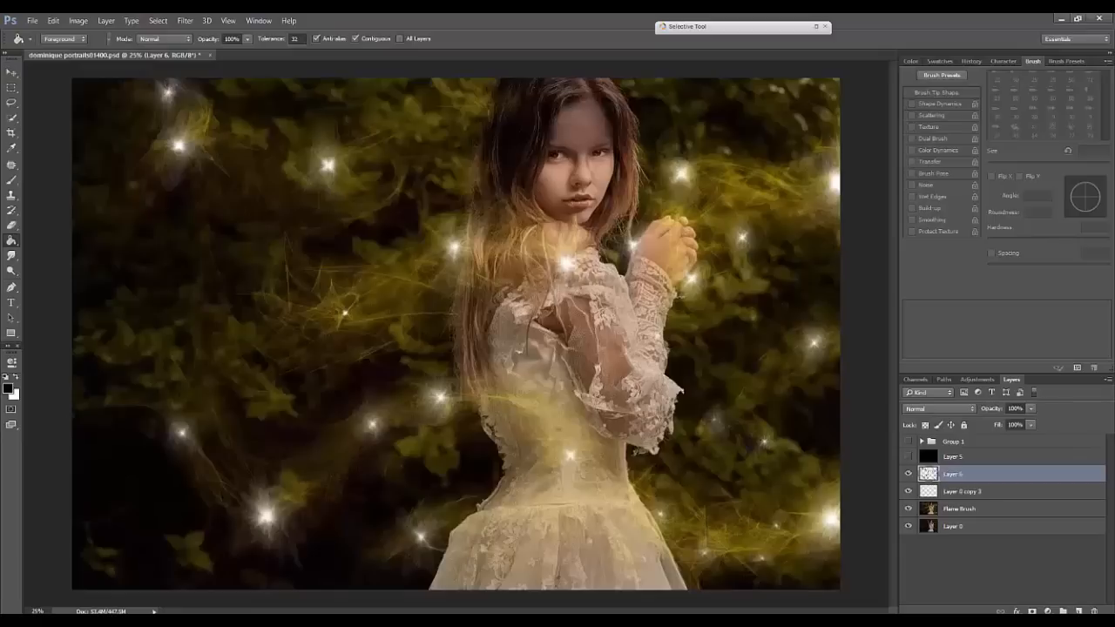
Step: Add a new layer named Soft Light above Layer 6 and fill it with yellow (#dcda1d)
{"action": "key", "text": "ctrl+shift+n"}
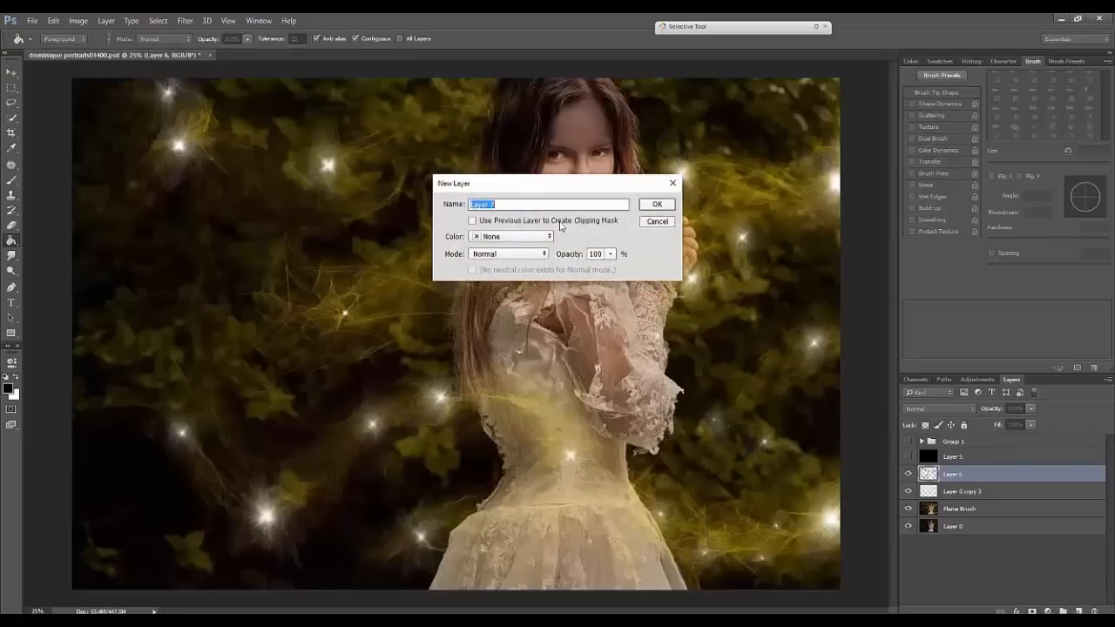
{"action": "type", "text": "Soft Light"}
{"action": "left_click", "coordinate": [654, 207]}
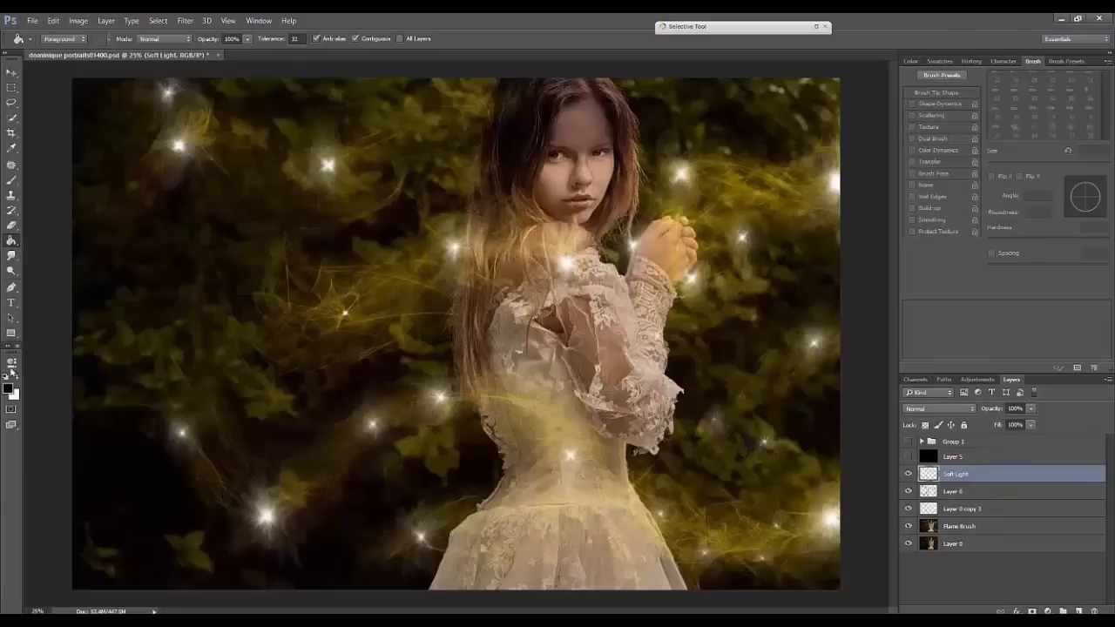
{"action": "left_click", "coordinate": [11, 390]}
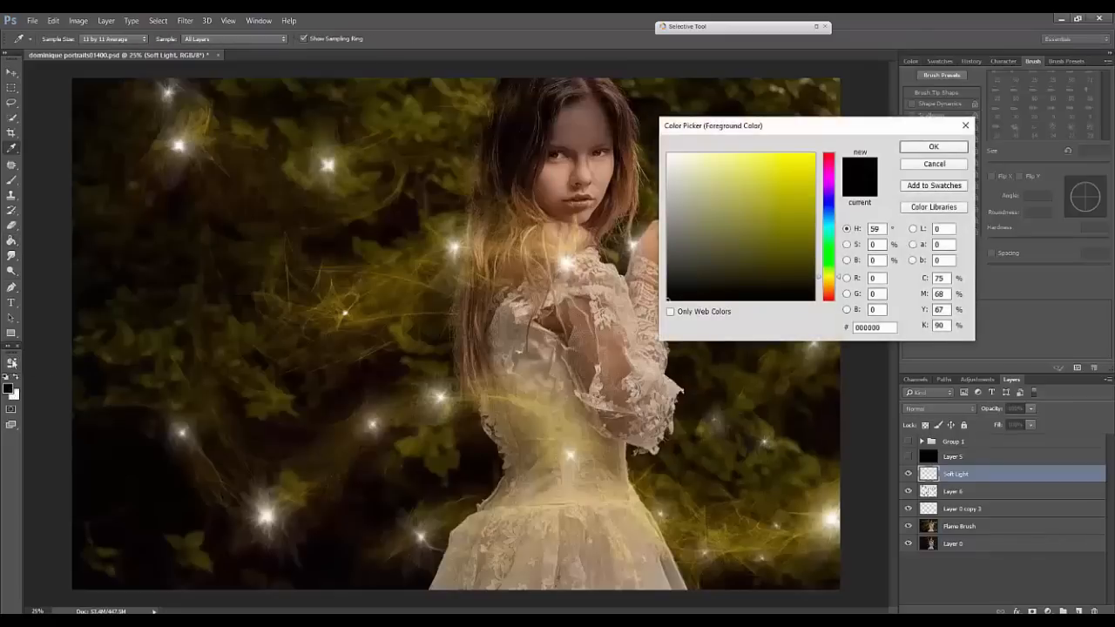
{"action": "left_click_drag", "start_coordinate": [783, 206], "coordinate": [794, 172]}
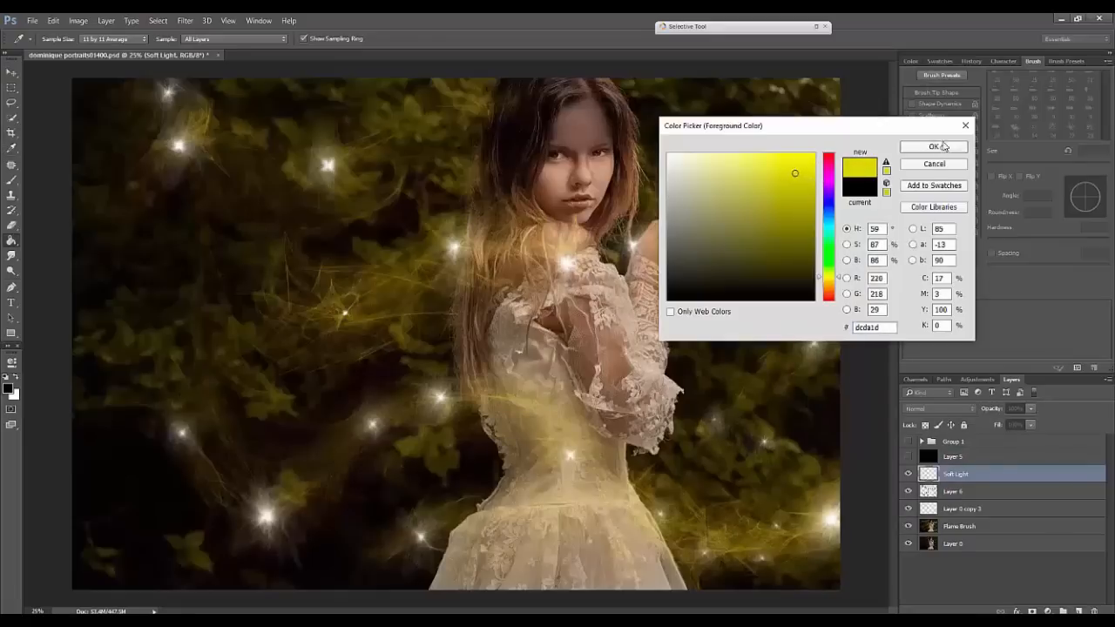
{"action": "left_click", "coordinate": [941, 148]}
{"action": "left_click", "coordinate": [697, 281]}
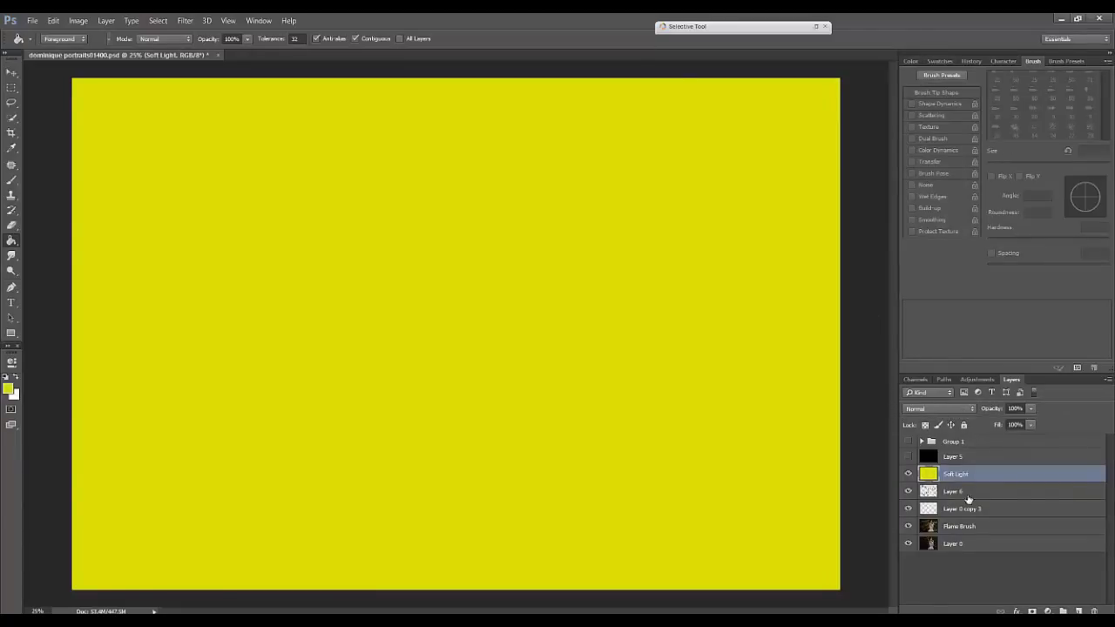
Step: Set the yellow layer's blend mode to Soft Light and its opacity to 33%
{"action": "left_click", "coordinate": [967, 409]}
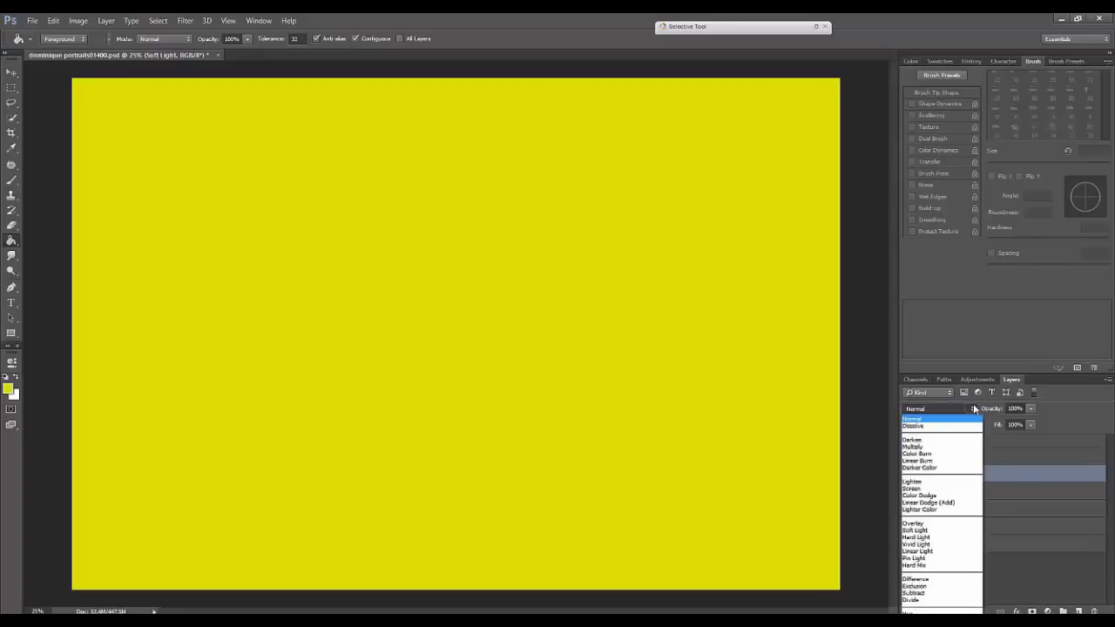
{"action": "left_click", "coordinate": [943, 532]}
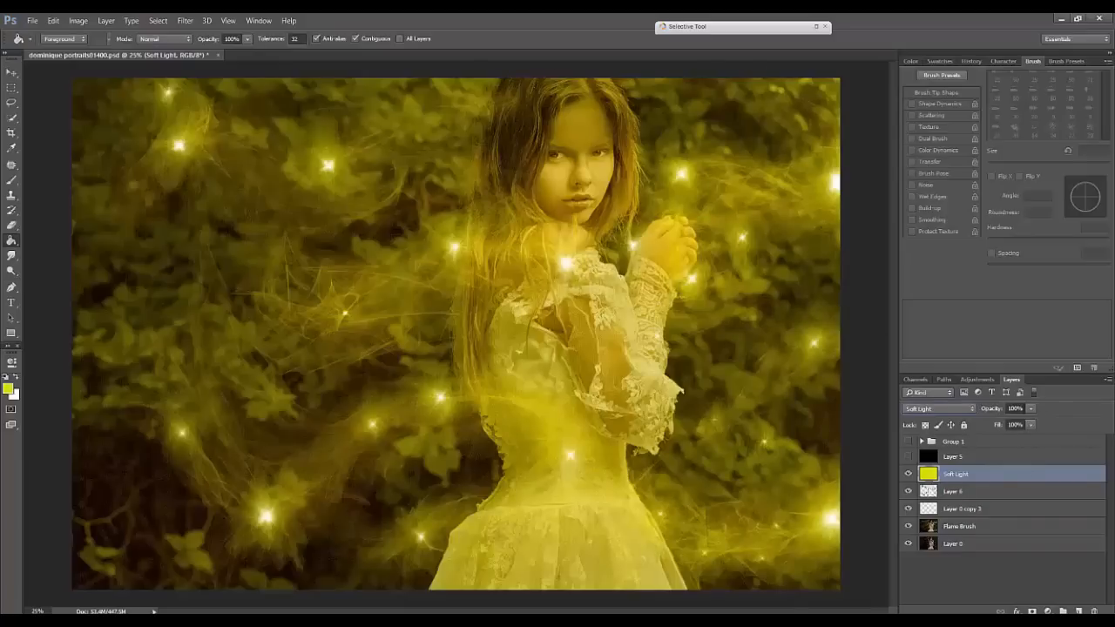
{"action": "left_click", "coordinate": [1030, 408]}
{"action": "left_click", "coordinate": [1001, 424]}
{"action": "left_click_drag", "start_coordinate": [1001, 425], "coordinate": [999, 426]}
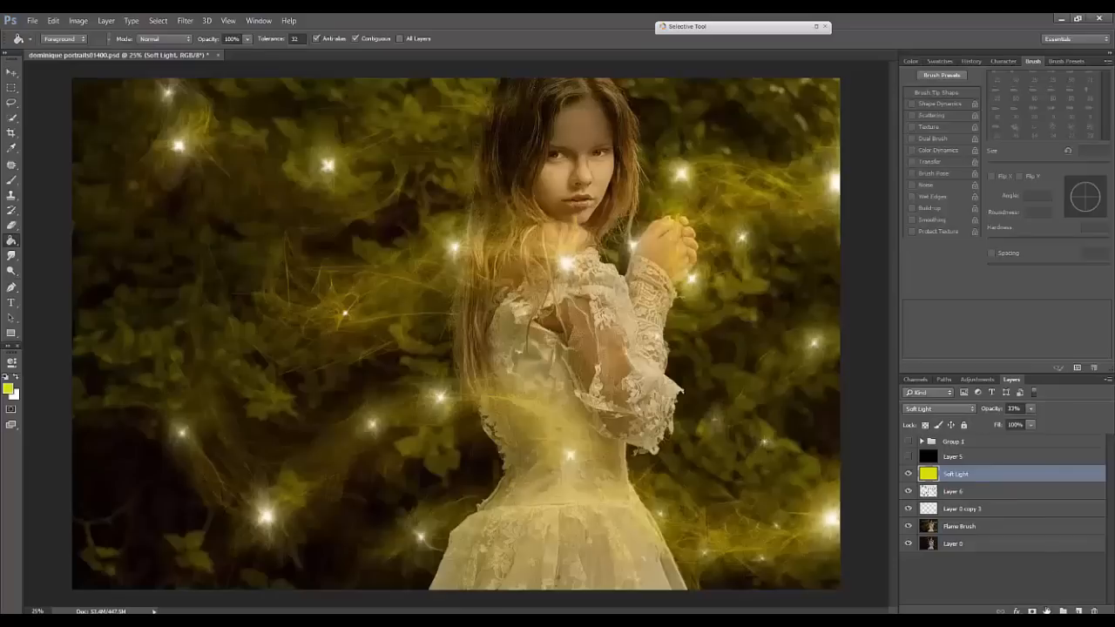
{"action": "left_click", "coordinate": [1047, 612]}
{"action": "left_click", "coordinate": [965, 586]}
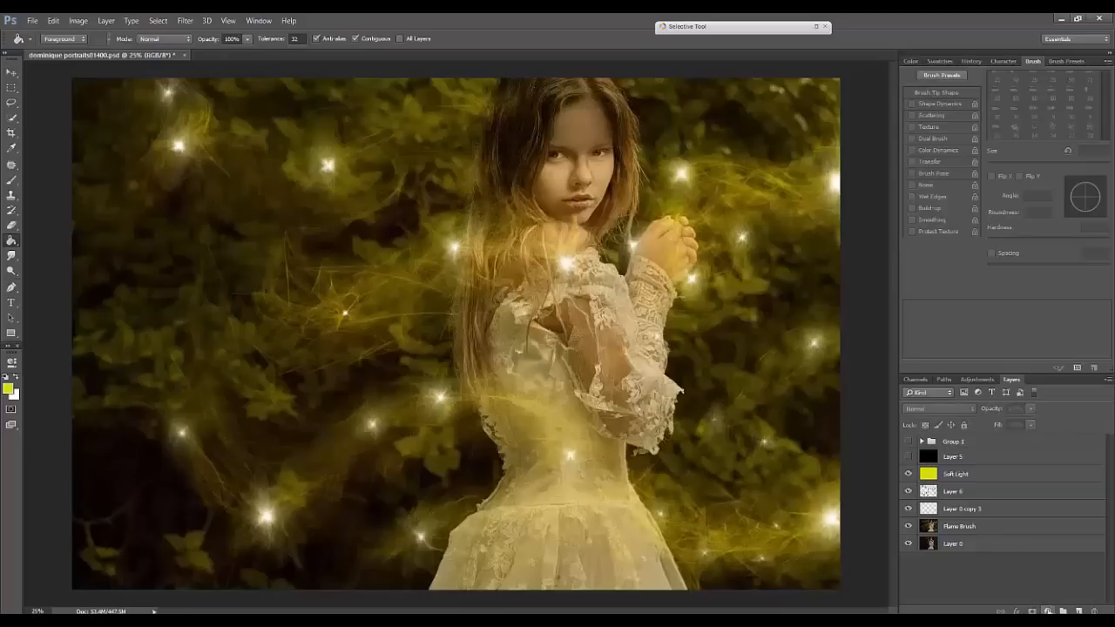
{"action": "left_click", "coordinate": [1047, 611]}
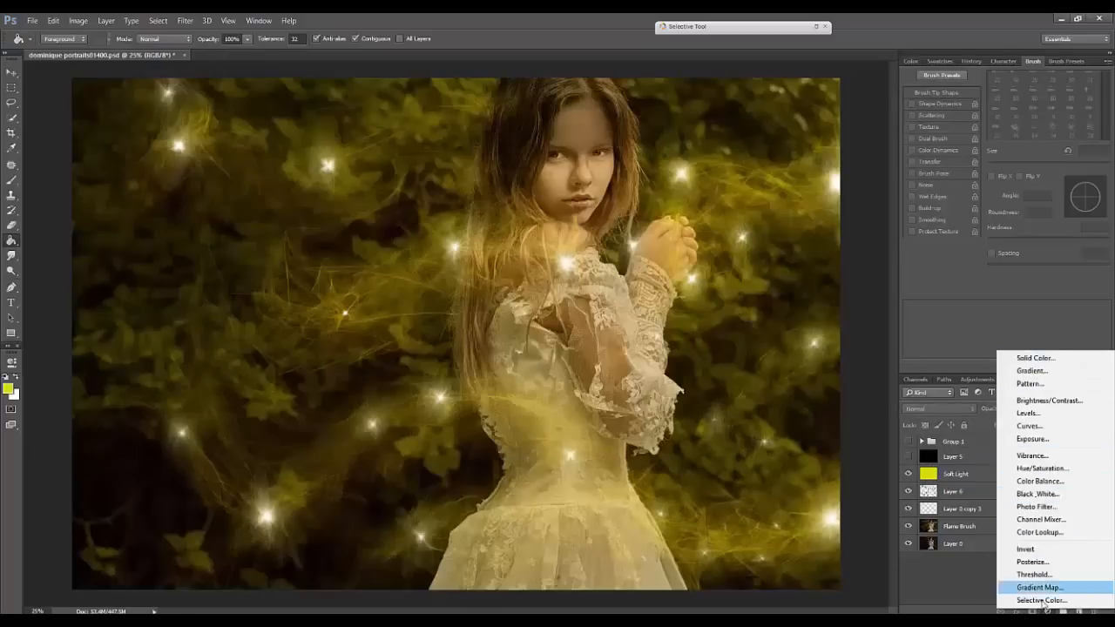
{"action": "left_click", "coordinate": [972, 588]}
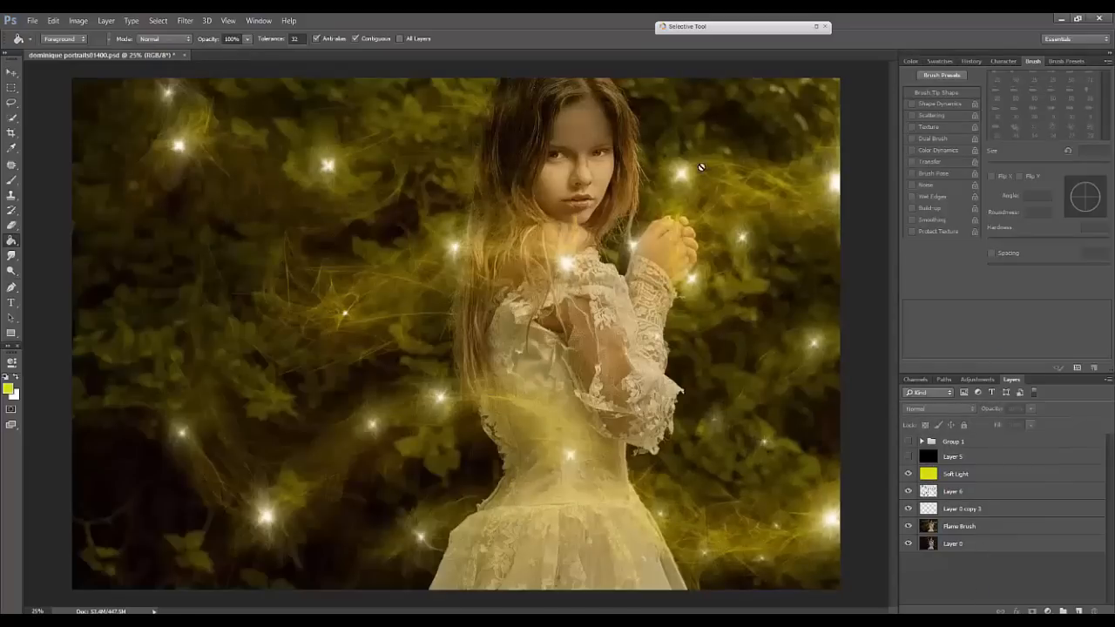
{"action": "left_click", "coordinate": [80, 20]}
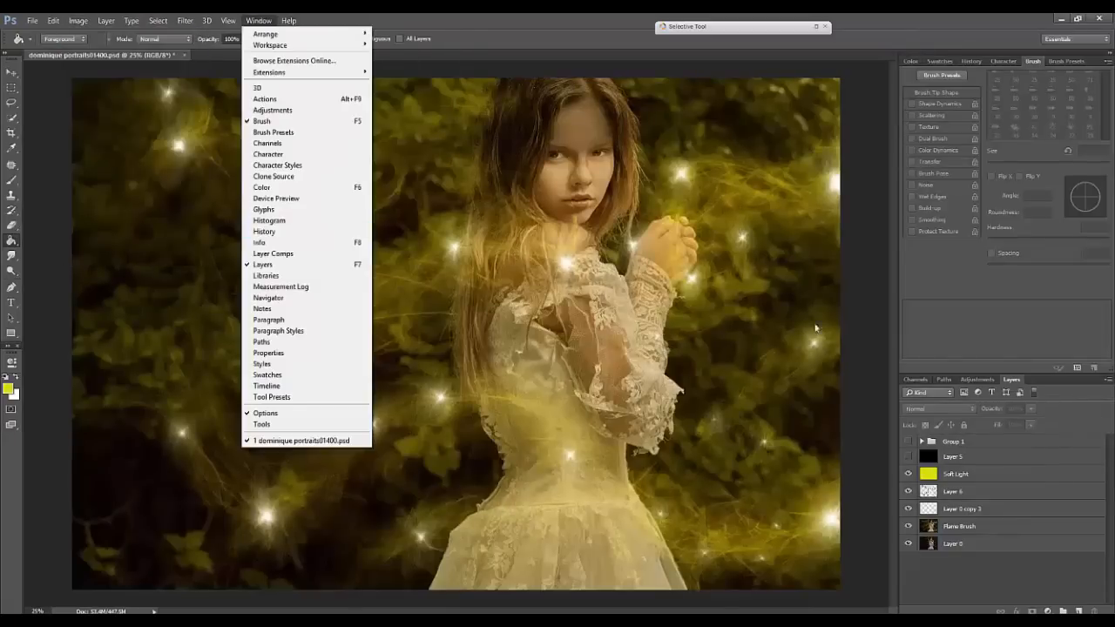
{"action": "left_click", "coordinate": [1012, 596]}
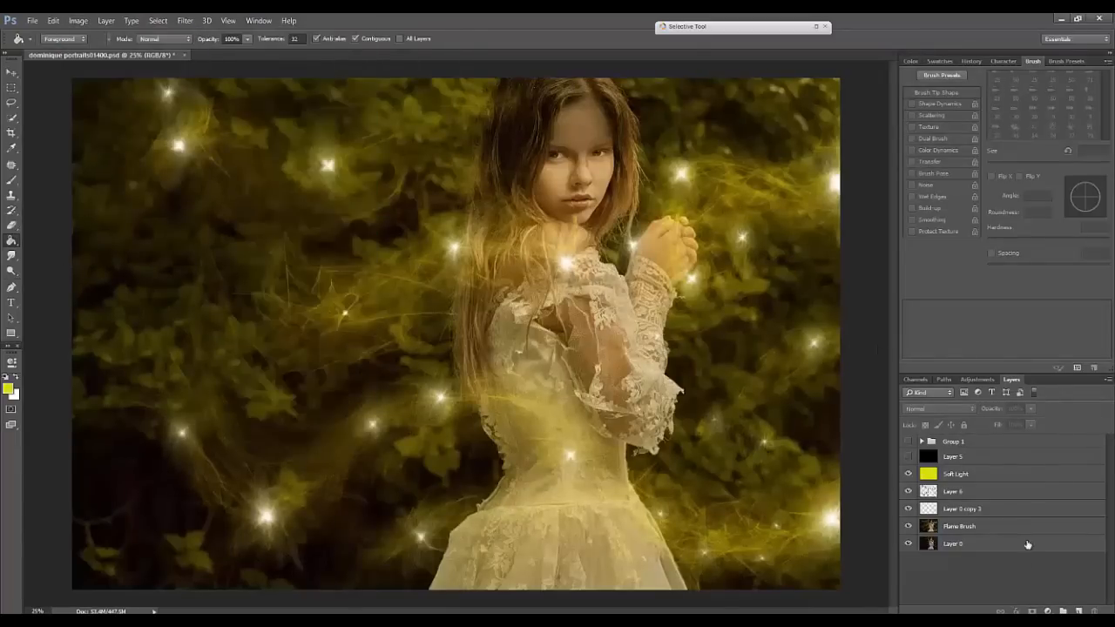
Step: Add a Selective Color adjustment layer directly above the Soft Light layer
{"action": "left_click", "coordinate": [1001, 474]}
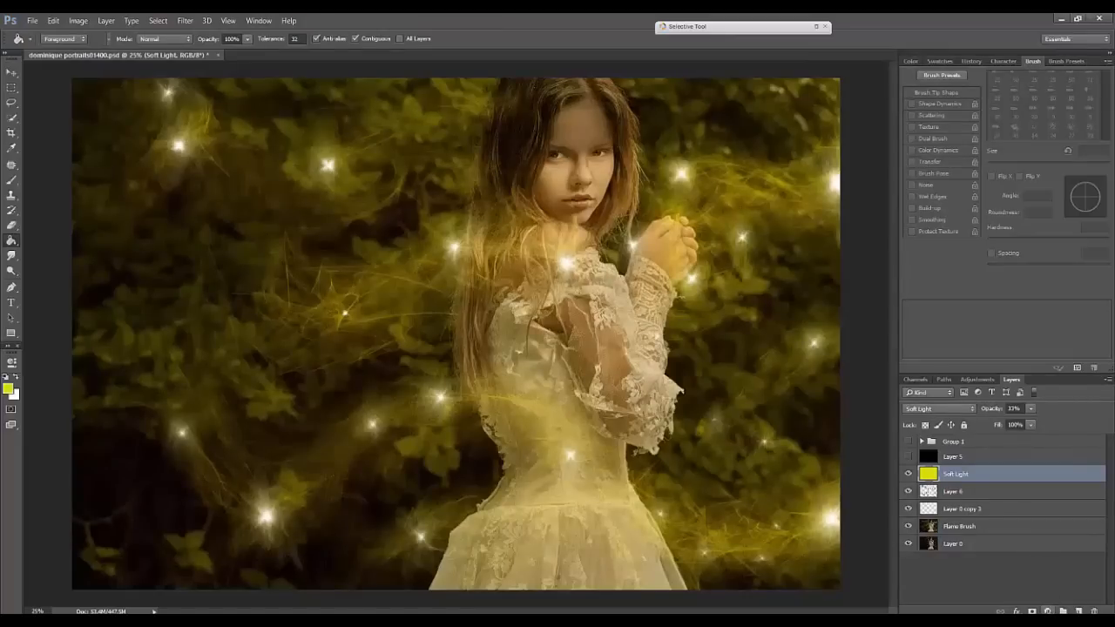
{"action": "left_click", "coordinate": [1048, 610]}
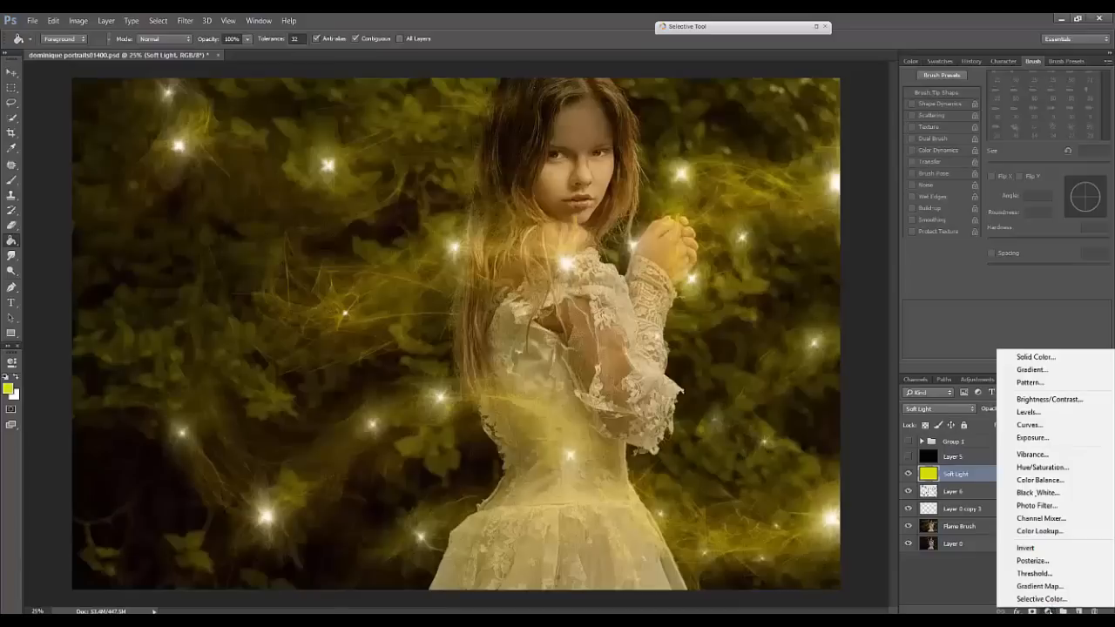
{"action": "left_click", "coordinate": [1056, 600]}
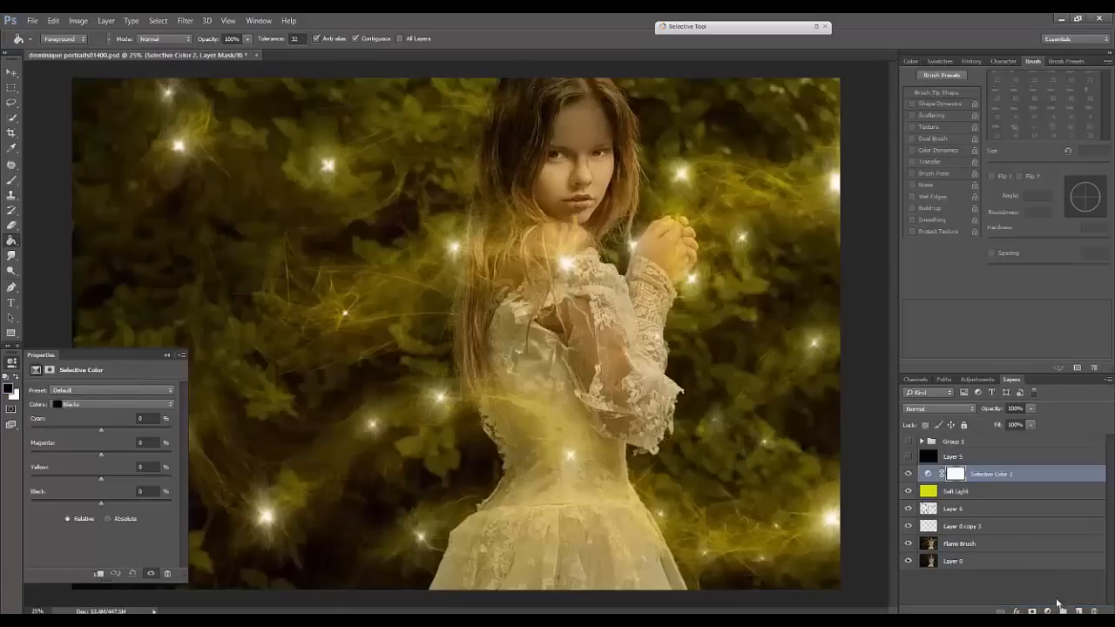
Step: Try different Cyan amounts for the Greens in the Selective Color adjustment and reset Cyan to 0%
{"action": "left_click", "coordinate": [89, 406]}
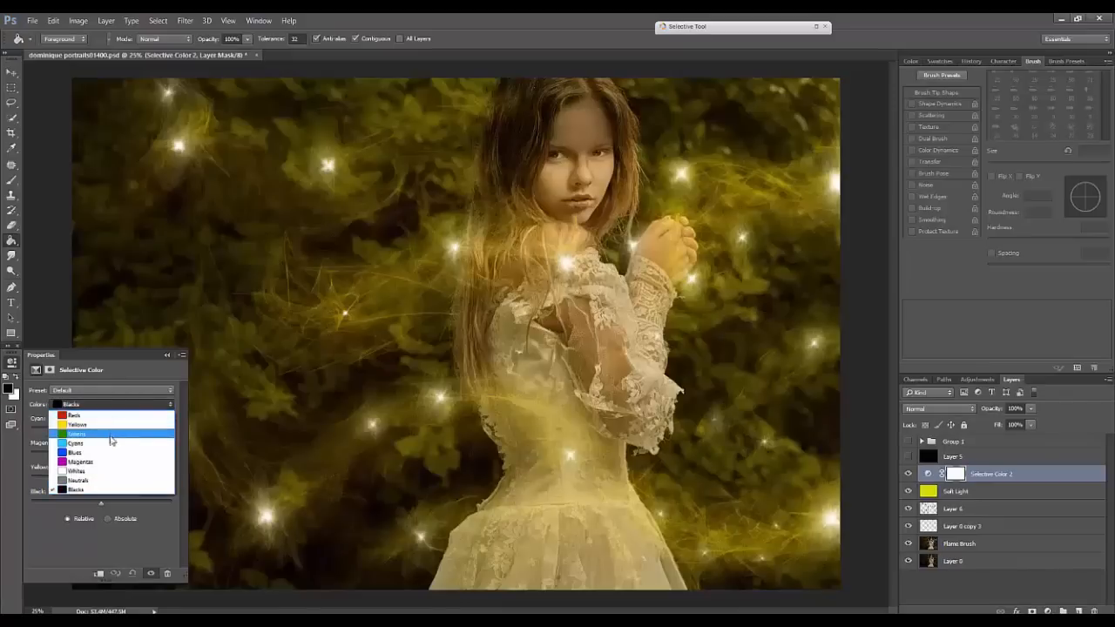
{"action": "left_click", "coordinate": [107, 434]}
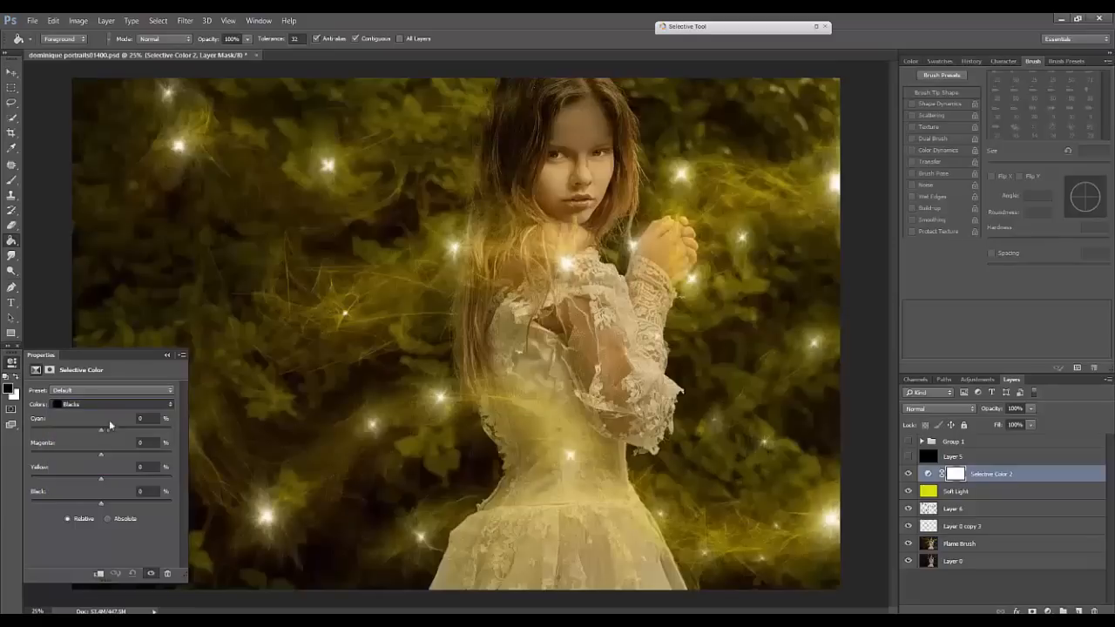
{"action": "left_click_drag", "start_coordinate": [100, 429], "coordinate": [171, 423]}
{"action": "left_click_drag", "start_coordinate": [56, 420], "coordinate": [110, 433]}
{"action": "type", "text": "0"}
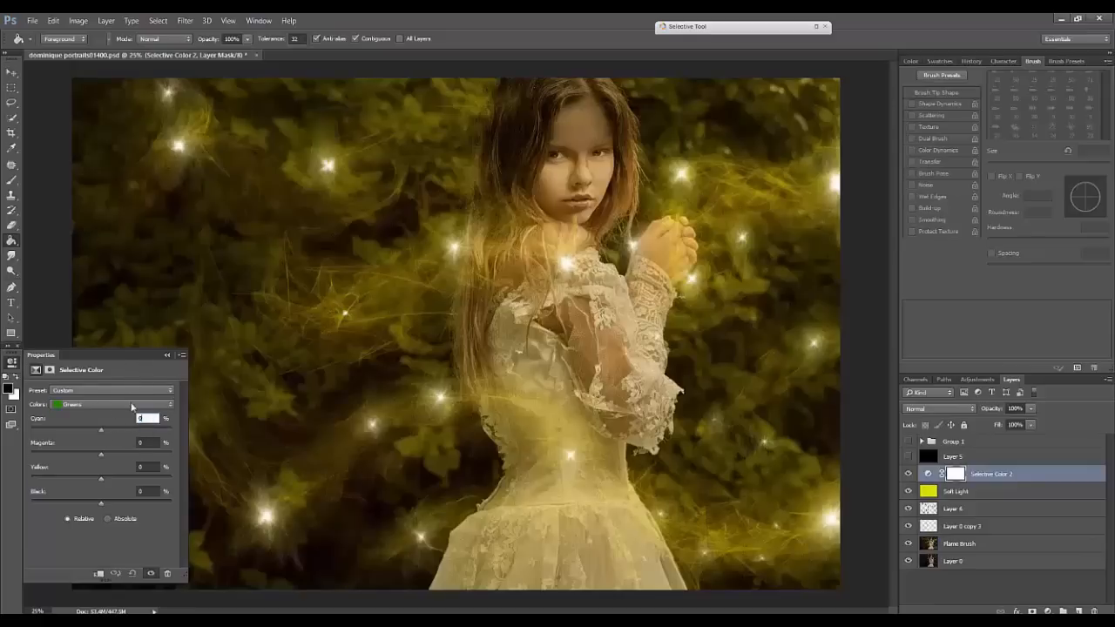
Step: Warm the Neutrals in the Selective Color adjustment by slightly lowering Cyan and slightly raising Magenta
{"action": "left_click", "coordinate": [133, 406]}
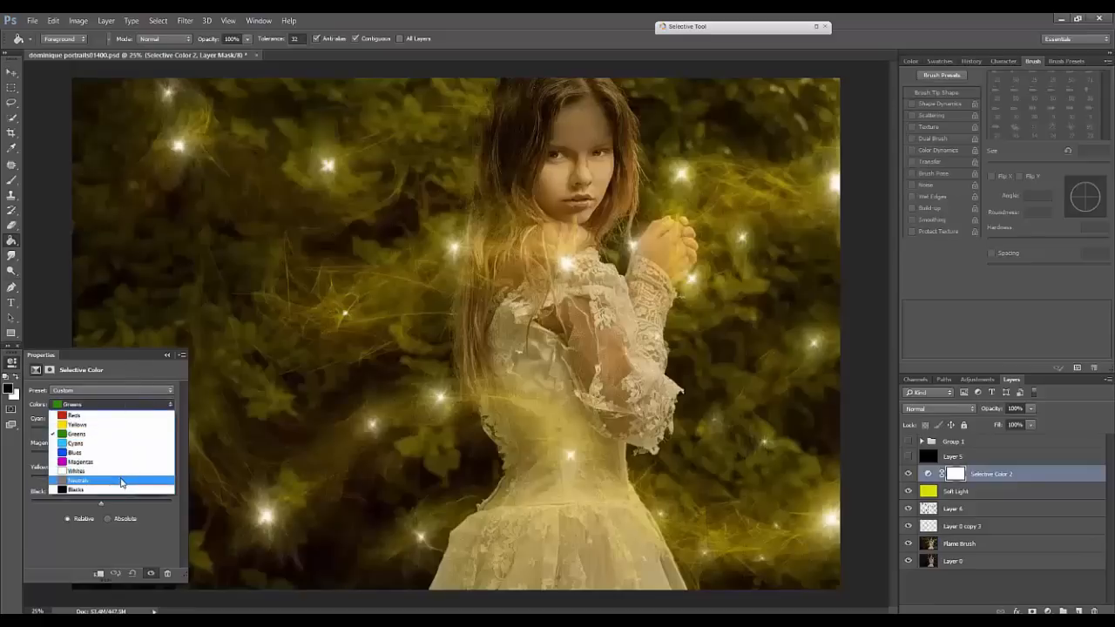
{"action": "left_click", "coordinate": [126, 482]}
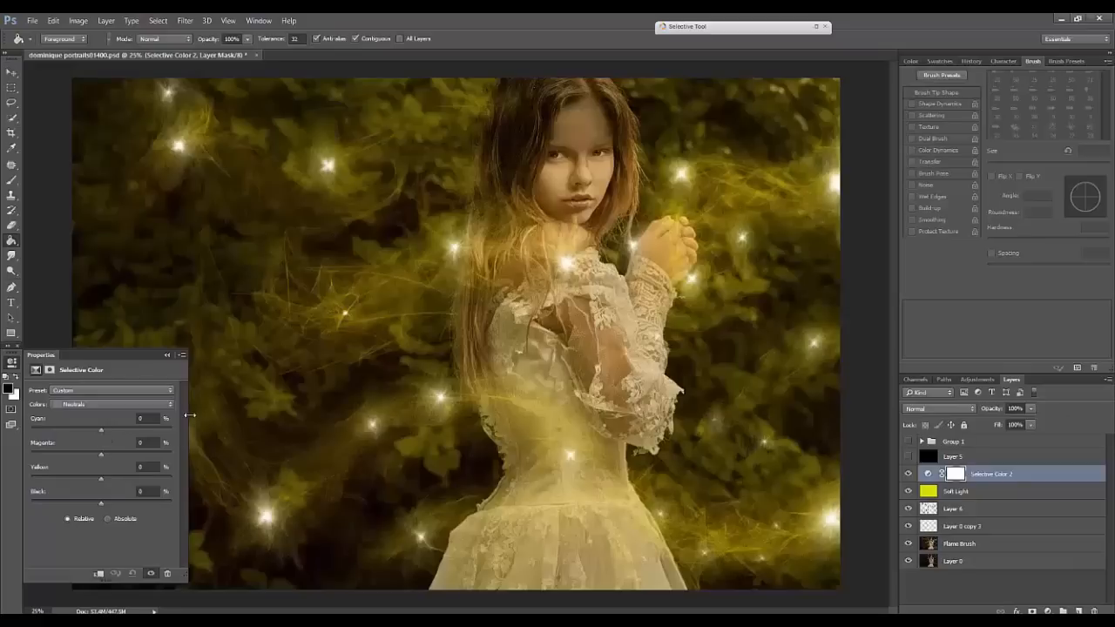
{"action": "left_click_drag", "start_coordinate": [144, 432], "coordinate": [109, 431]}
{"action": "left_click", "coordinate": [155, 419]}
{"action": "left_click_drag", "start_coordinate": [102, 432], "coordinate": [98, 435]}
{"action": "left_click_drag", "start_coordinate": [106, 460], "coordinate": [109, 458]}
Step: Target the Blacks in the Selective Color adjustment, test Cyan down to -100%, and reset it to 0%
{"action": "left_click", "coordinate": [137, 406]}
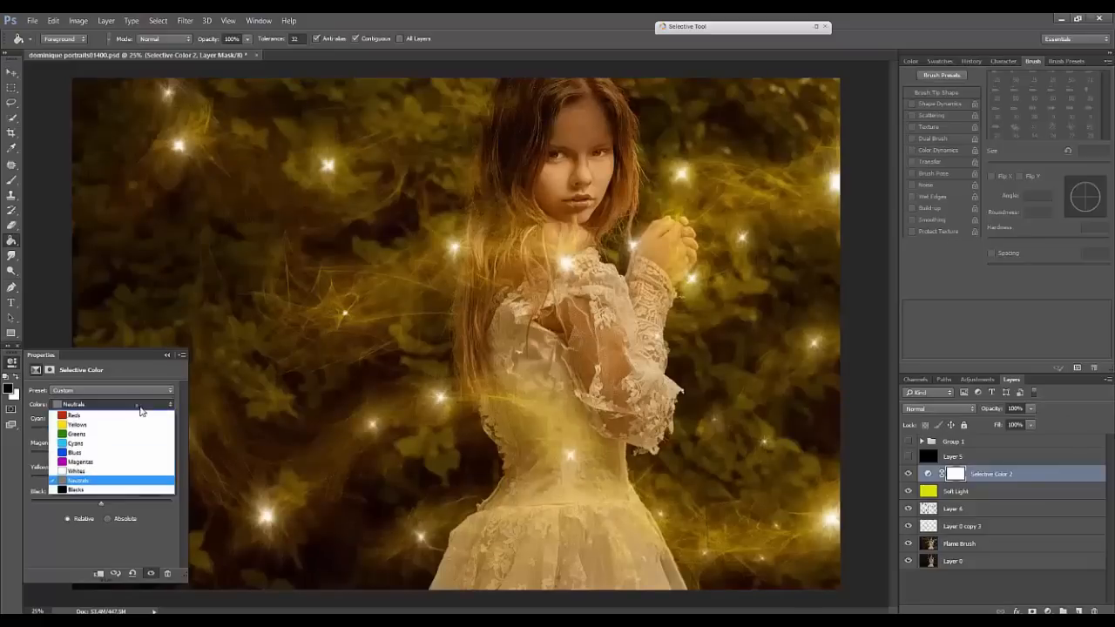
{"action": "left_click", "coordinate": [154, 490]}
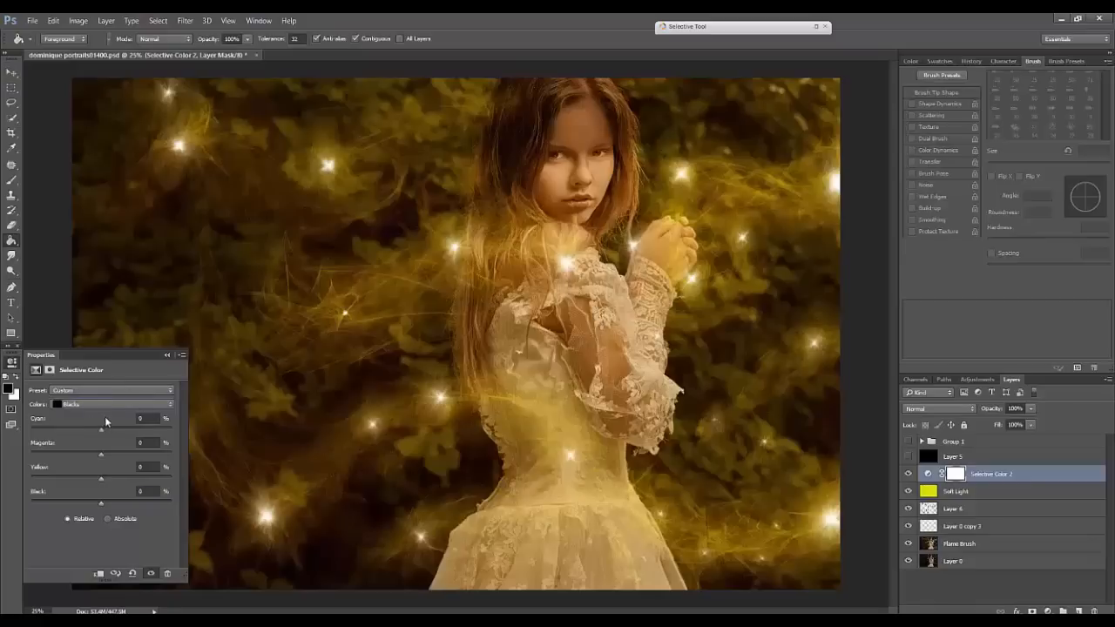
{"action": "left_click_drag", "start_coordinate": [102, 431], "coordinate": [36, 432]}
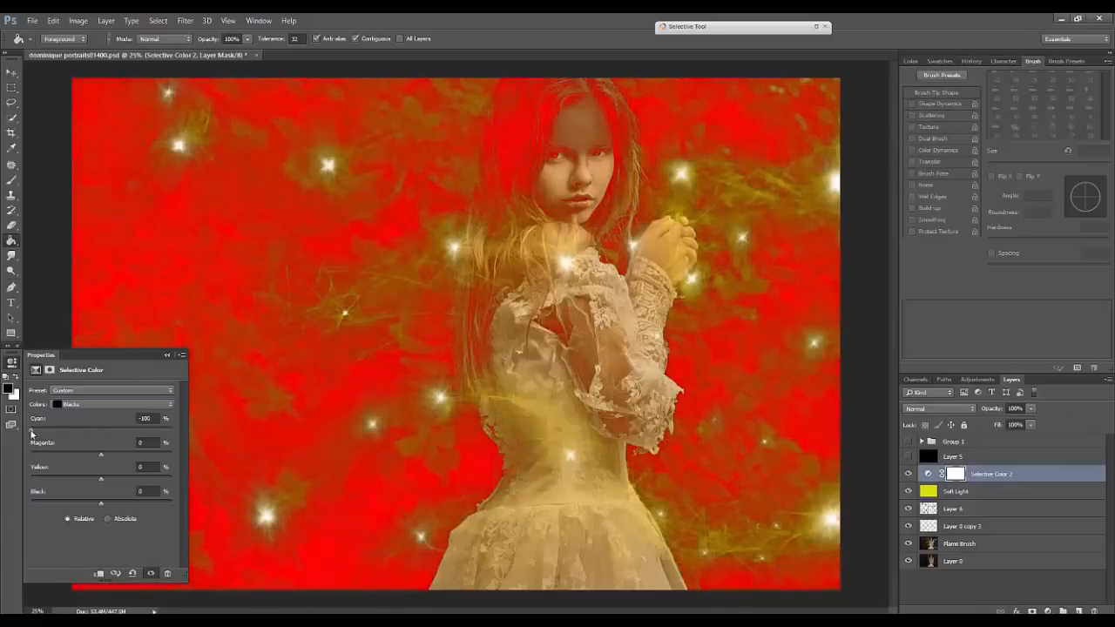
{"action": "left_click_drag", "start_coordinate": [31, 433], "coordinate": [108, 433]}
{"action": "type", "text": "0"}
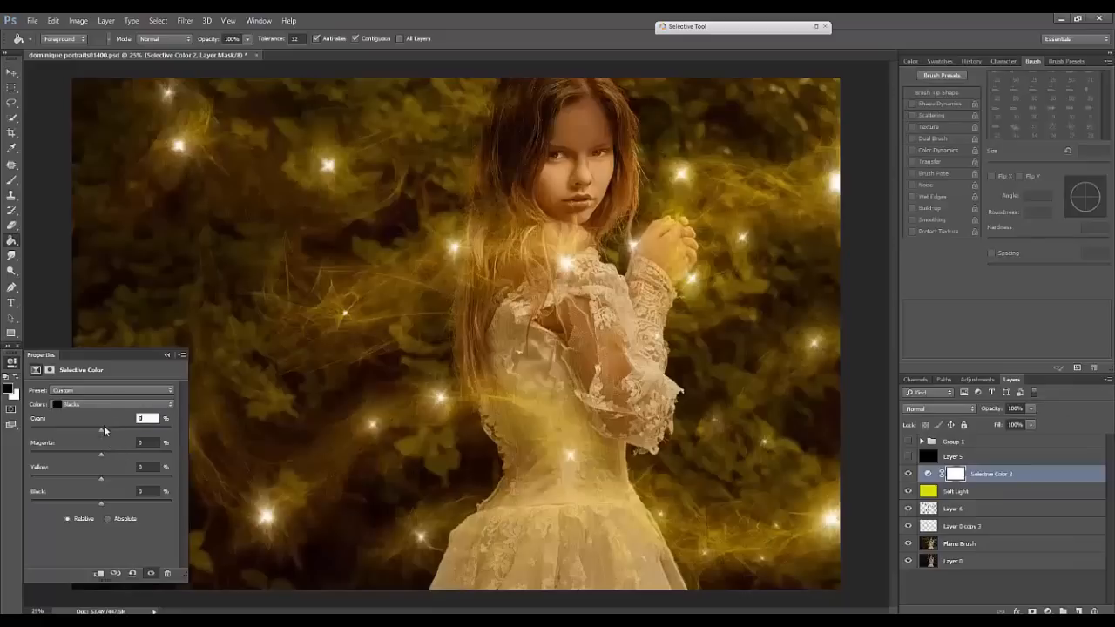
Step: Set the Blacks to Cyan +11% and Magenta -11%, nudge Yellow slightly, and collapse the adjustment's properties
{"action": "left_click_drag", "start_coordinate": [105, 429], "coordinate": [109, 431]}
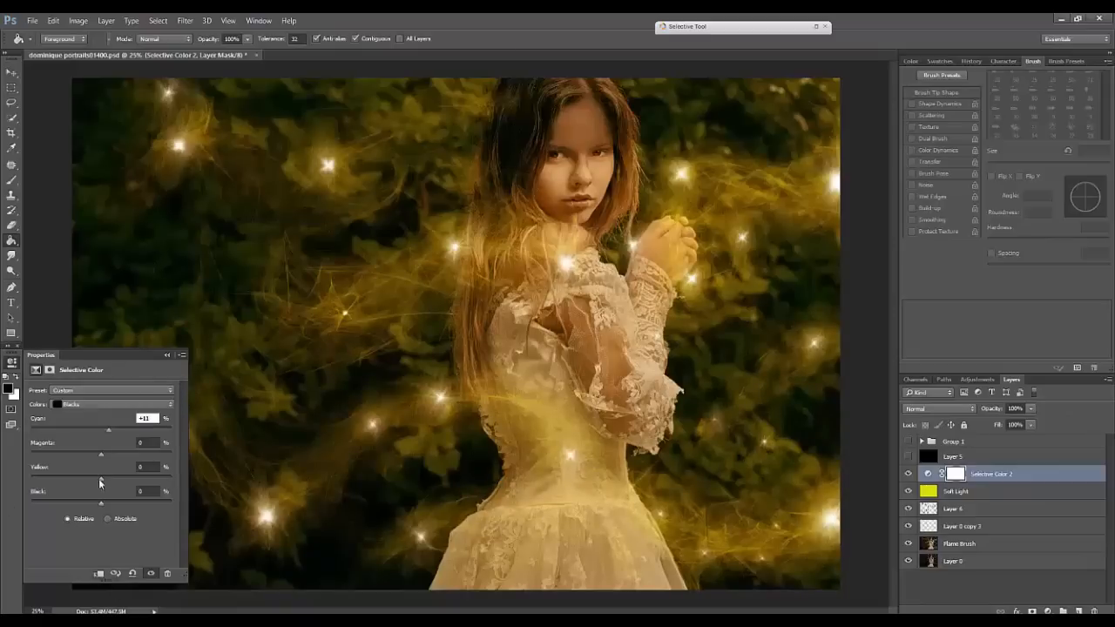
{"action": "left_click_drag", "start_coordinate": [99, 456], "coordinate": [97, 462]}
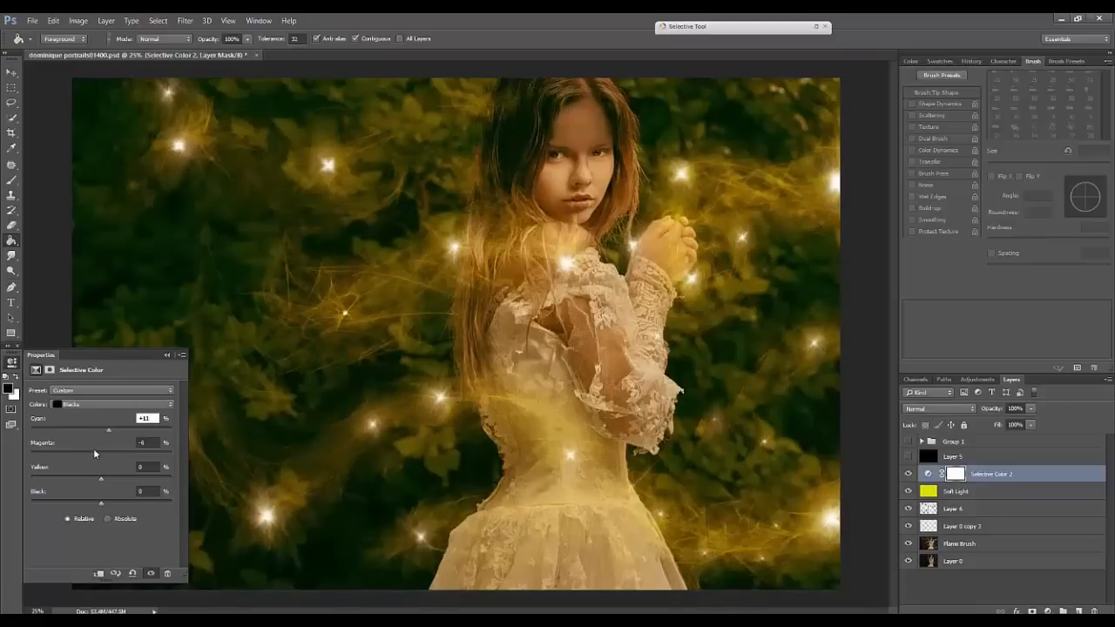
{"action": "left_click_drag", "start_coordinate": [95, 459], "coordinate": [94, 460]}
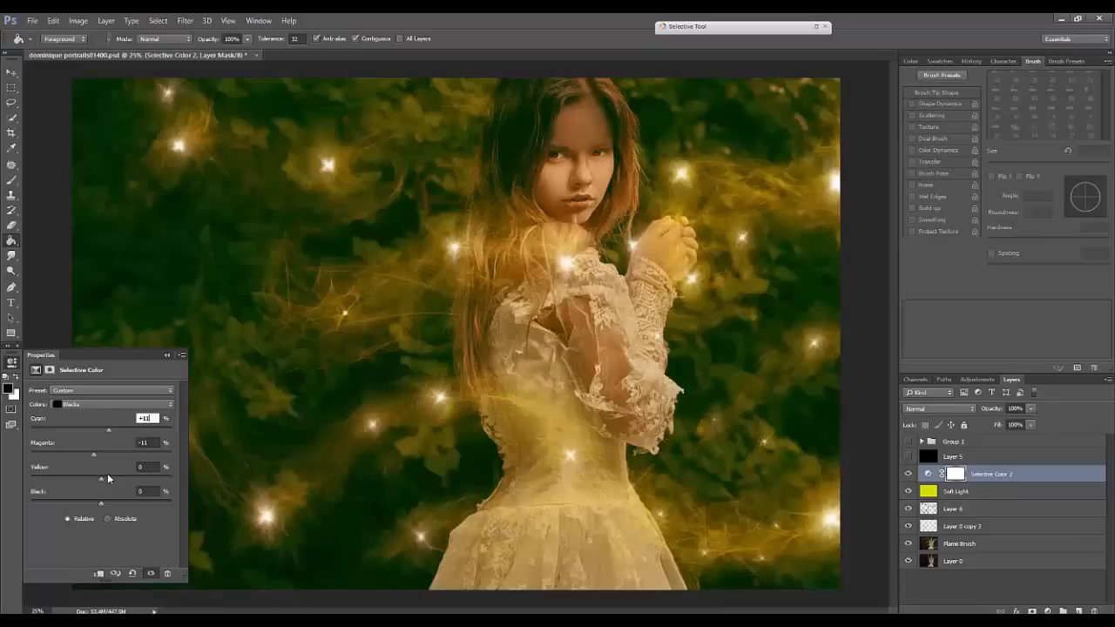
{"action": "left_click", "coordinate": [104, 478]}
{"action": "left_click", "coordinate": [167, 355]}
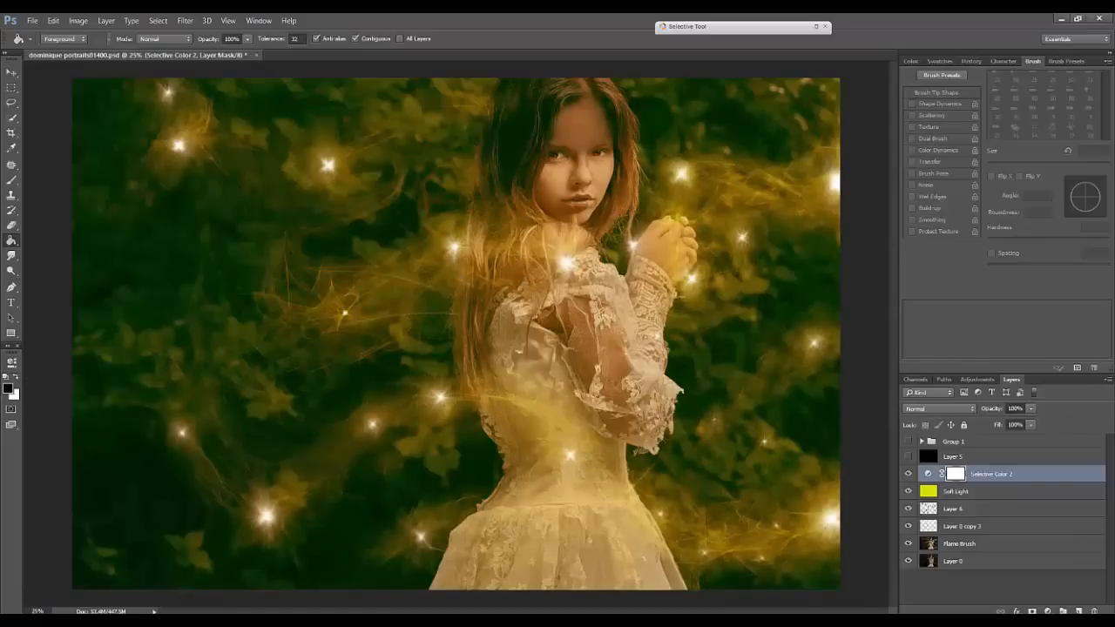
Step: Add a Color Lookup adjustment layer above Selective Color 2 and try the DropBlues.3DL and Crisp_Warm.look 3D LUTs
{"action": "left_click", "coordinate": [1049, 611]}
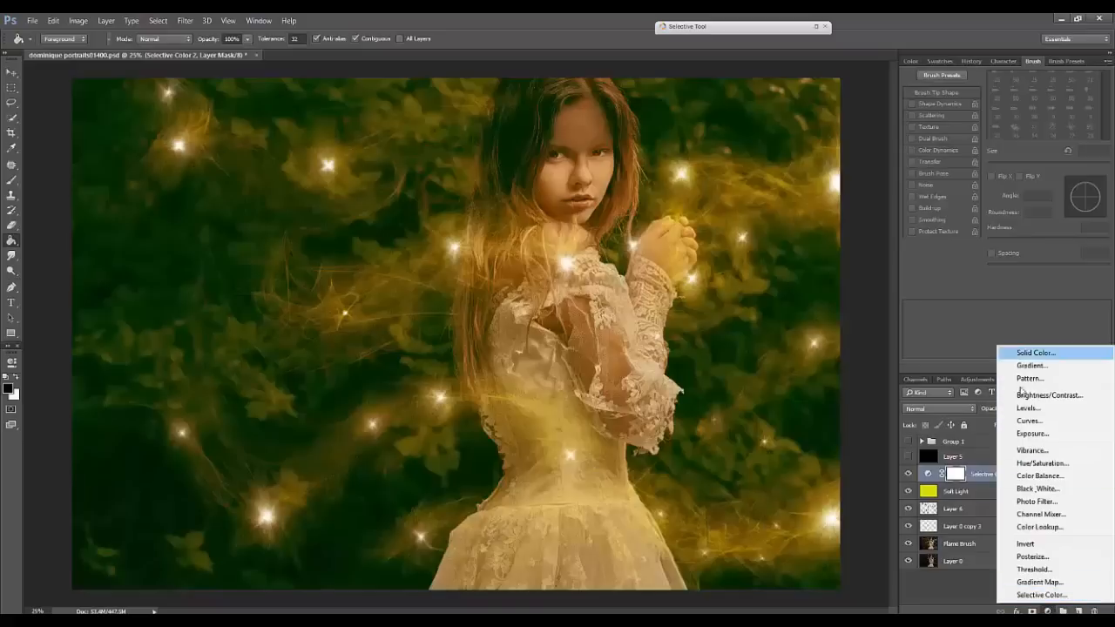
{"action": "left_click", "coordinate": [1067, 531]}
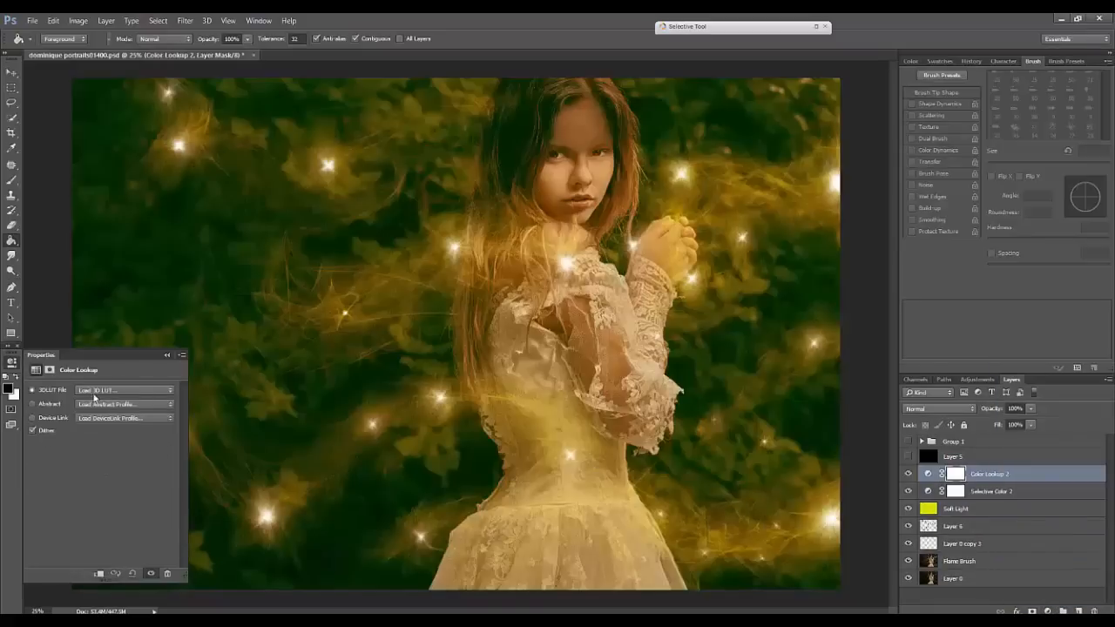
{"action": "left_click", "coordinate": [126, 391]}
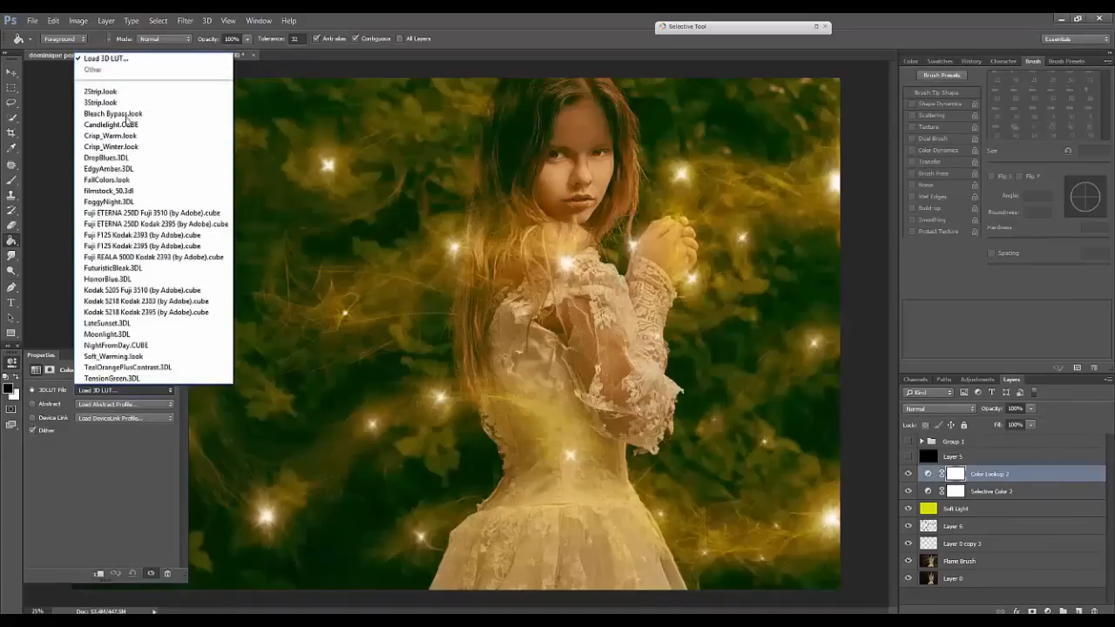
{"action": "left_click", "coordinate": [165, 157]}
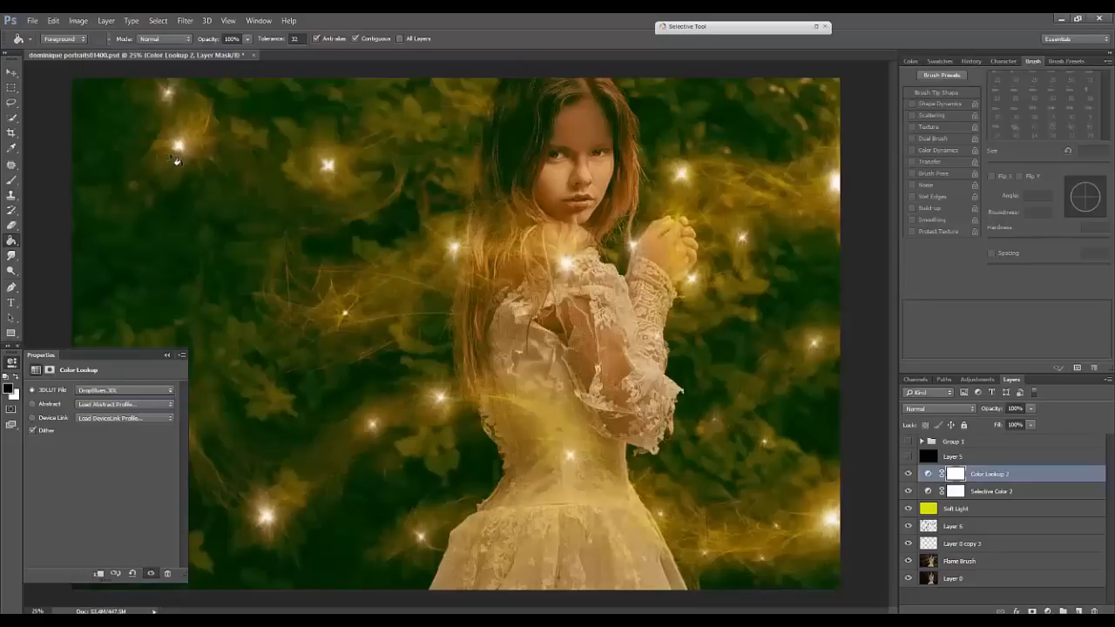
{"action": "left_click", "coordinate": [149, 394]}
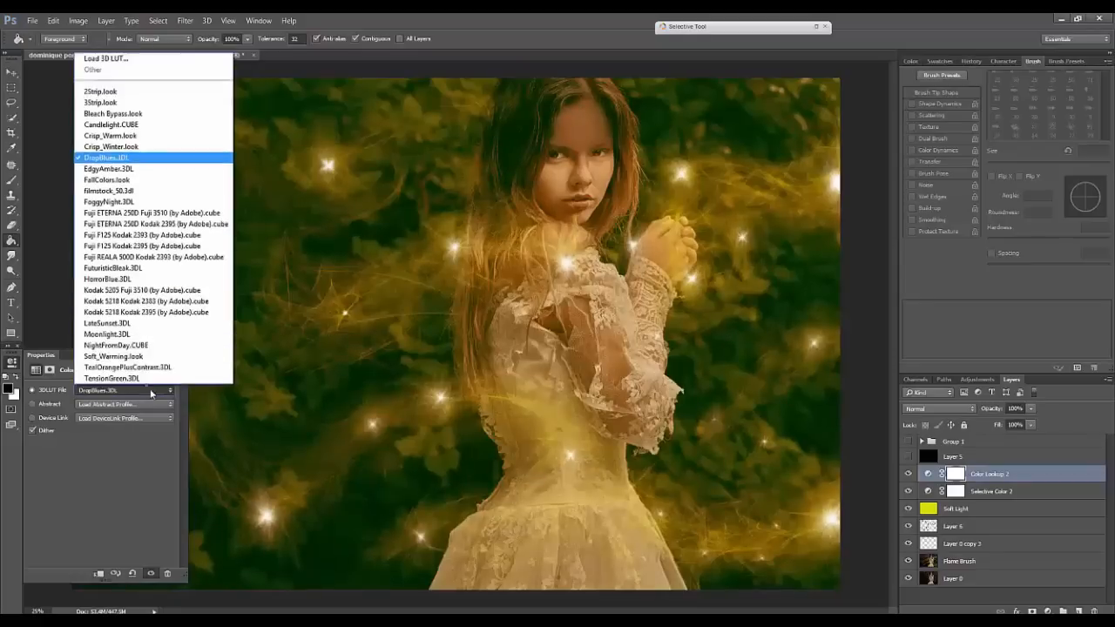
{"action": "left_click", "coordinate": [159, 132]}
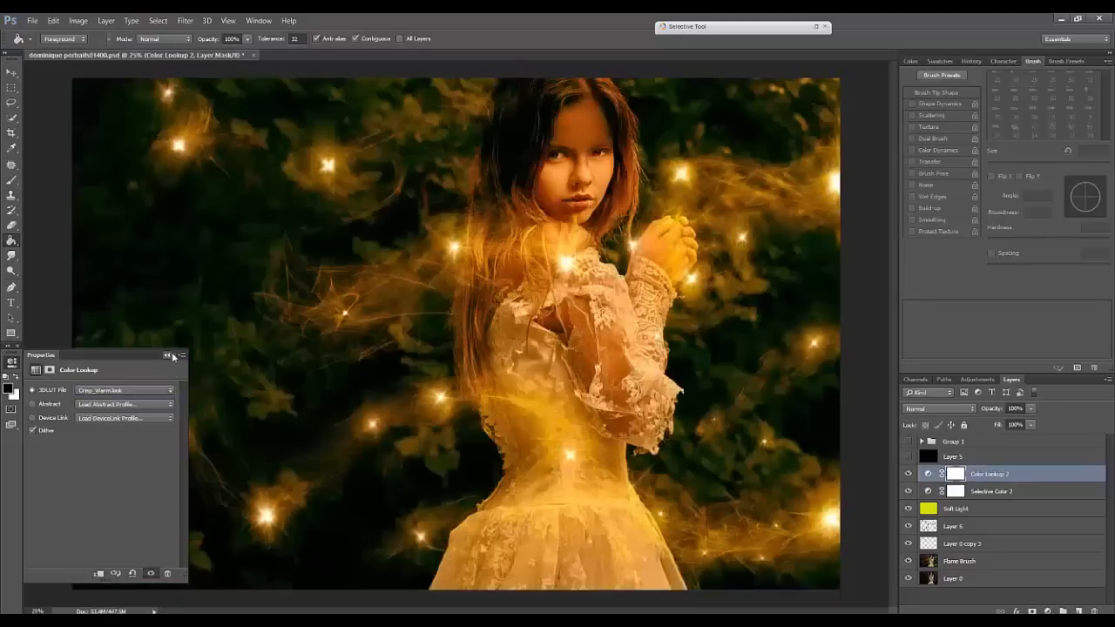
Step: Preview the following 3D LUTs through FoggyNight.3DL, apply FuturisticBleak.3DL to the Color Lookup layer, and collapse its properties
{"action": "key", "text": "Down"}
{"action": "key", "text": "Down"}
{"action": "key", "text": "Down"}
{"action": "key", "text": "Down"}
{"action": "key", "text": "Down"}
{"action": "key", "text": "Down"}
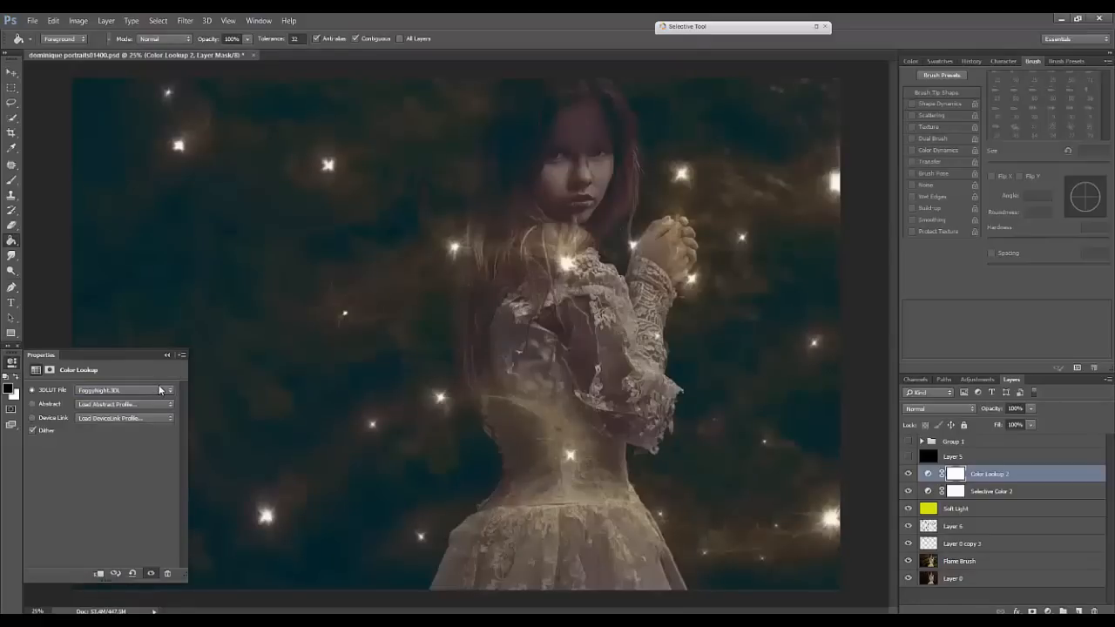
{"action": "left_click", "coordinate": [159, 389]}
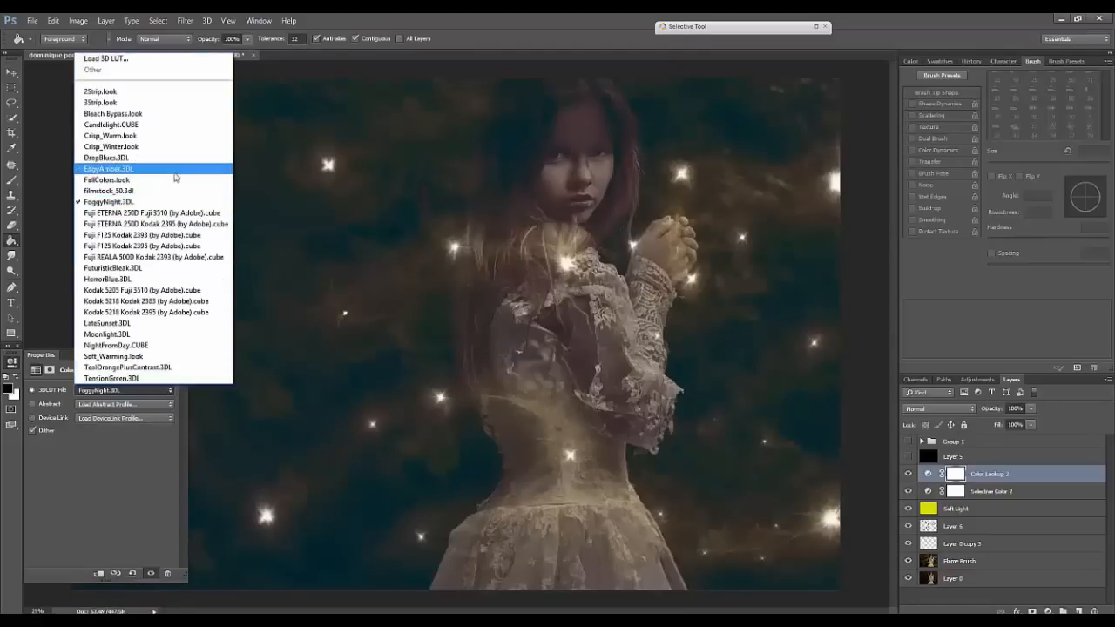
{"action": "left_click", "coordinate": [174, 268]}
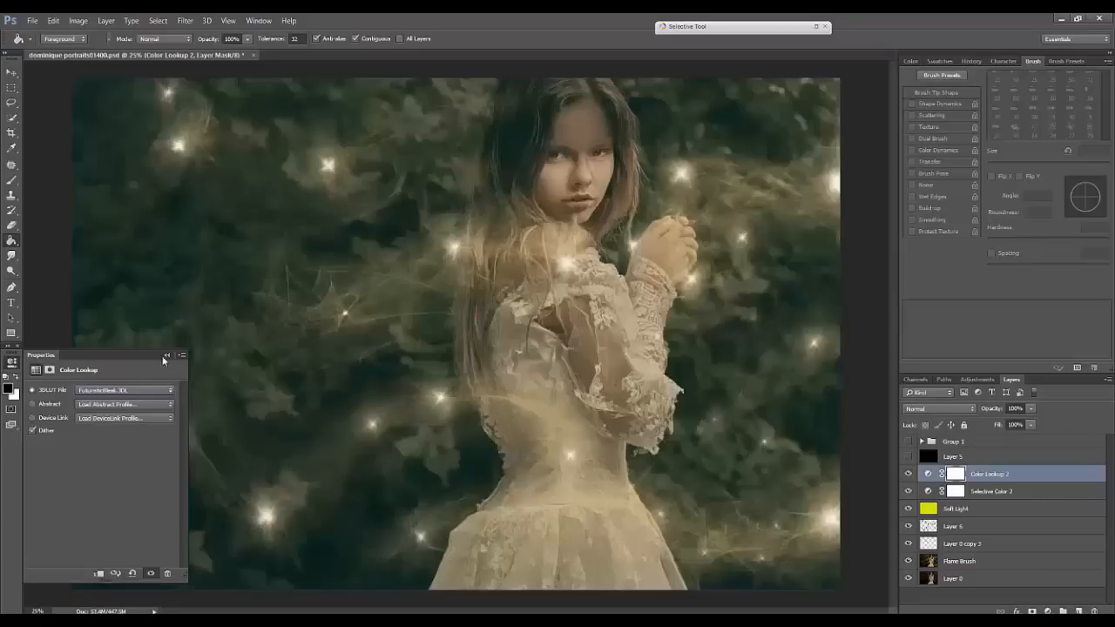
{"action": "left_click", "coordinate": [166, 355]}
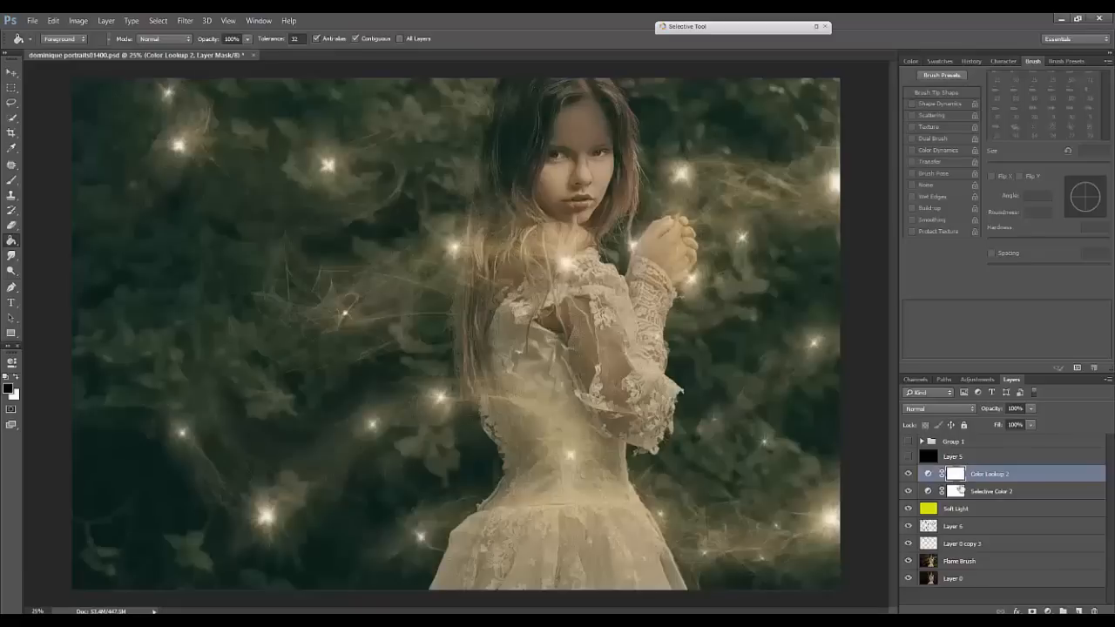
Step: Hide and restore the Soft Light and Selective Color 2 layers to compare the color grading, and reselect Color Lookup 2
{"action": "left_click", "coordinate": [907, 508]}
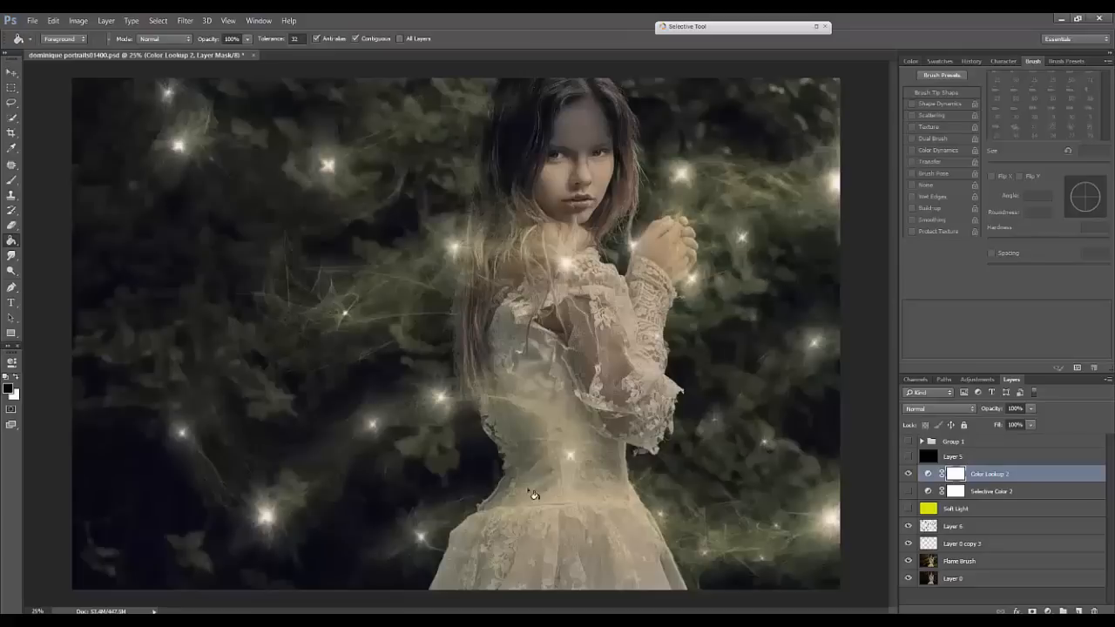
{"action": "left_click", "coordinate": [908, 508]}
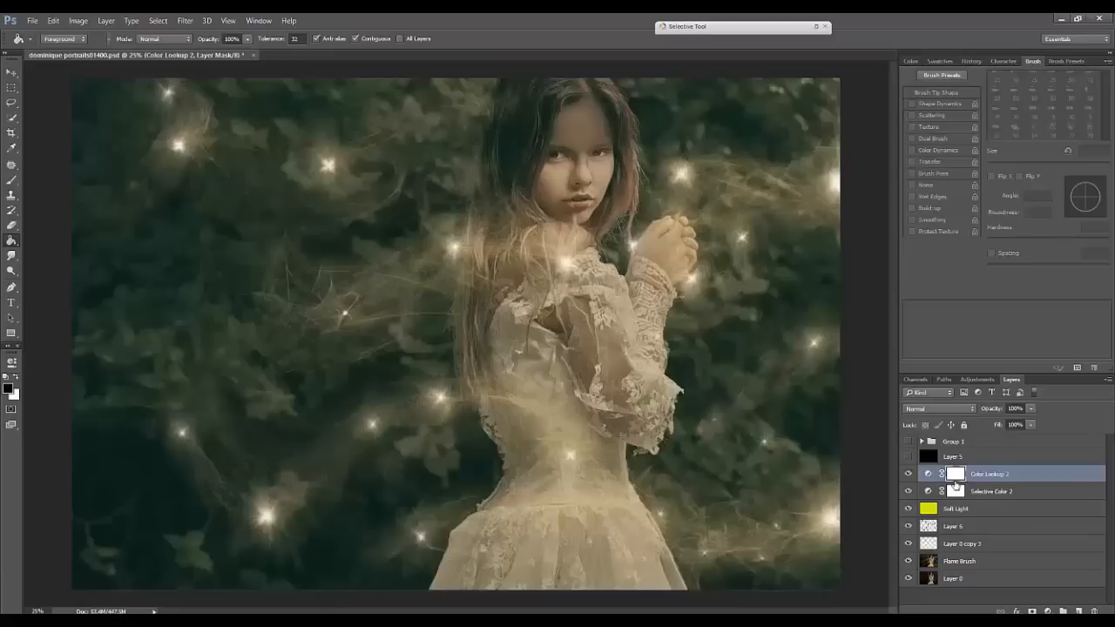
{"action": "left_click", "coordinate": [989, 558]}
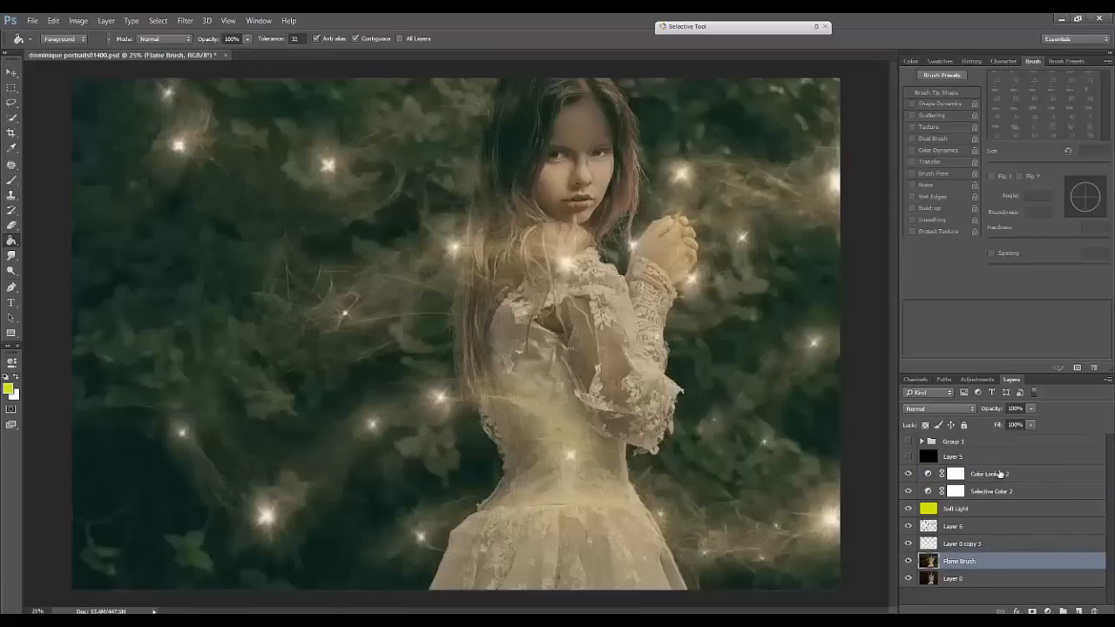
{"action": "left_click", "coordinate": [1001, 476]}
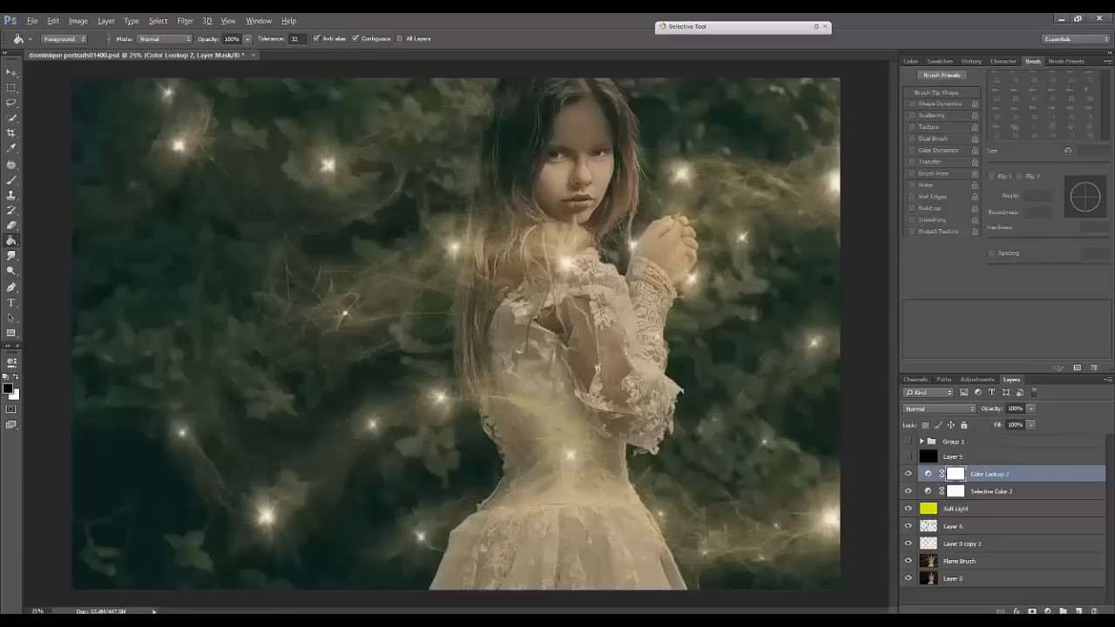
Step: Stamp the visible layers onto a new Multiply layer above Color Lookup 2 and give it a white layer mask
{"action": "key", "text": "ctrl+shift+alt+e"}
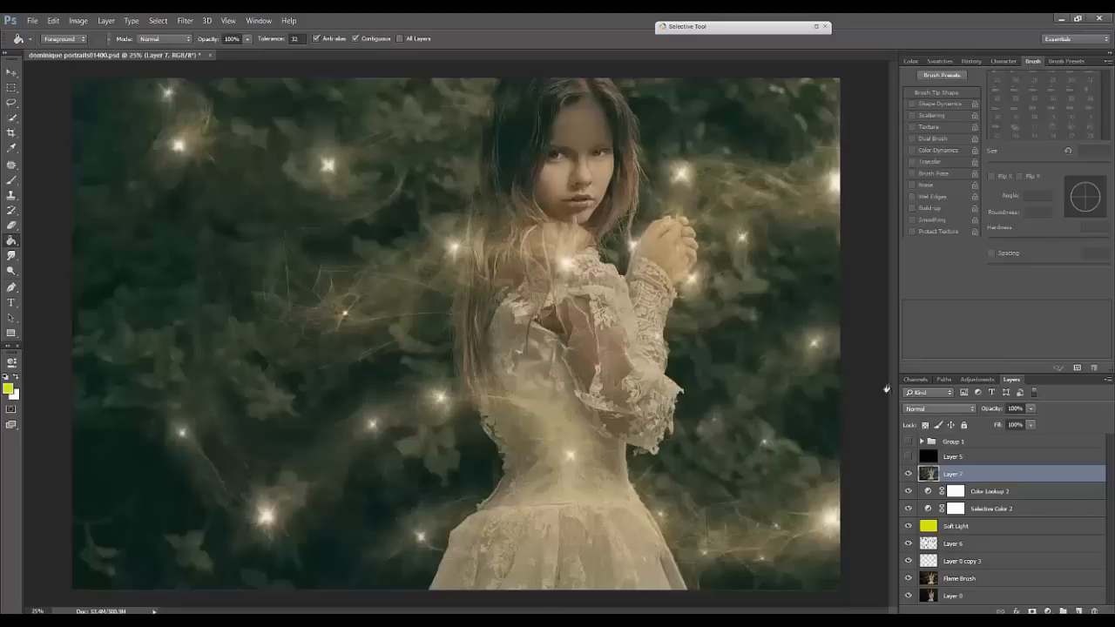
{"action": "left_click", "coordinate": [955, 409]}
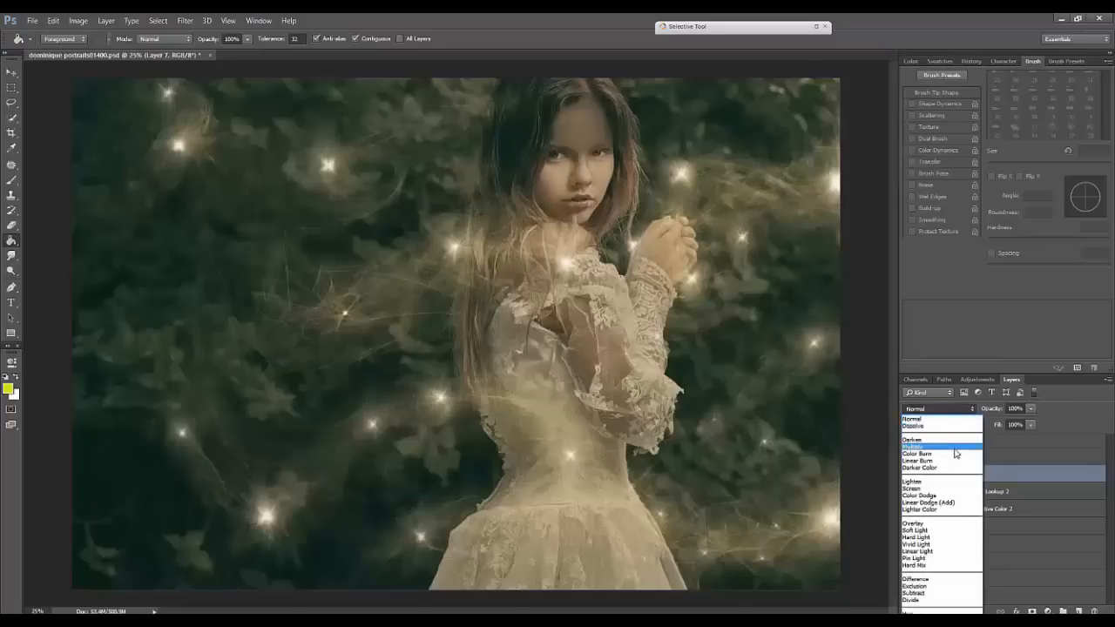
{"action": "left_click", "coordinate": [957, 447]}
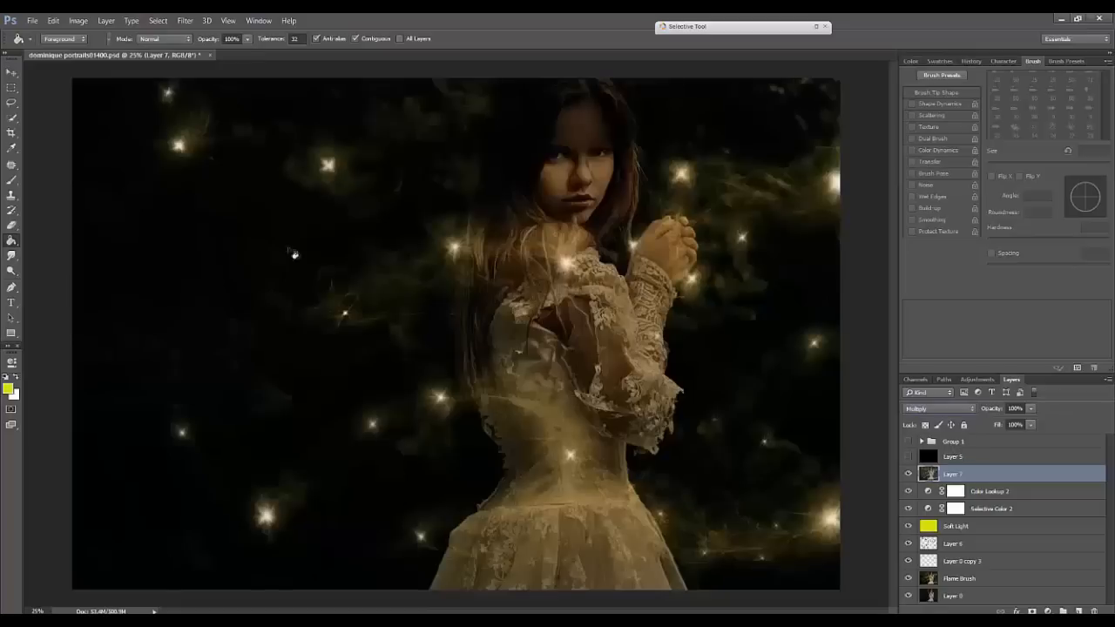
{"action": "left_click", "coordinate": [1035, 610]}
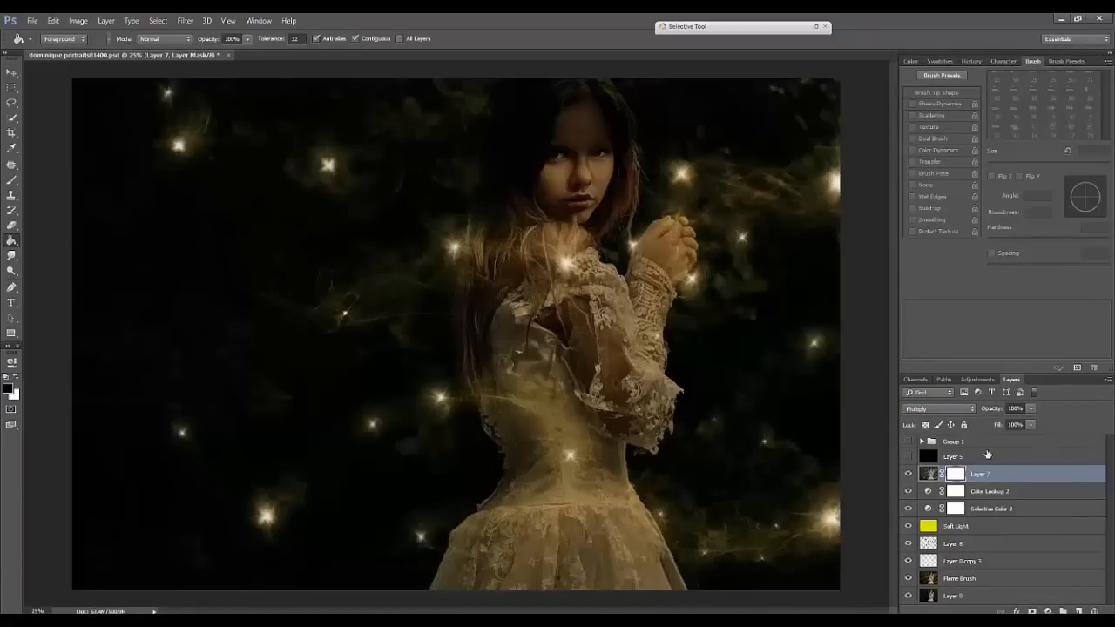
{"action": "left_click", "coordinate": [12, 180]}
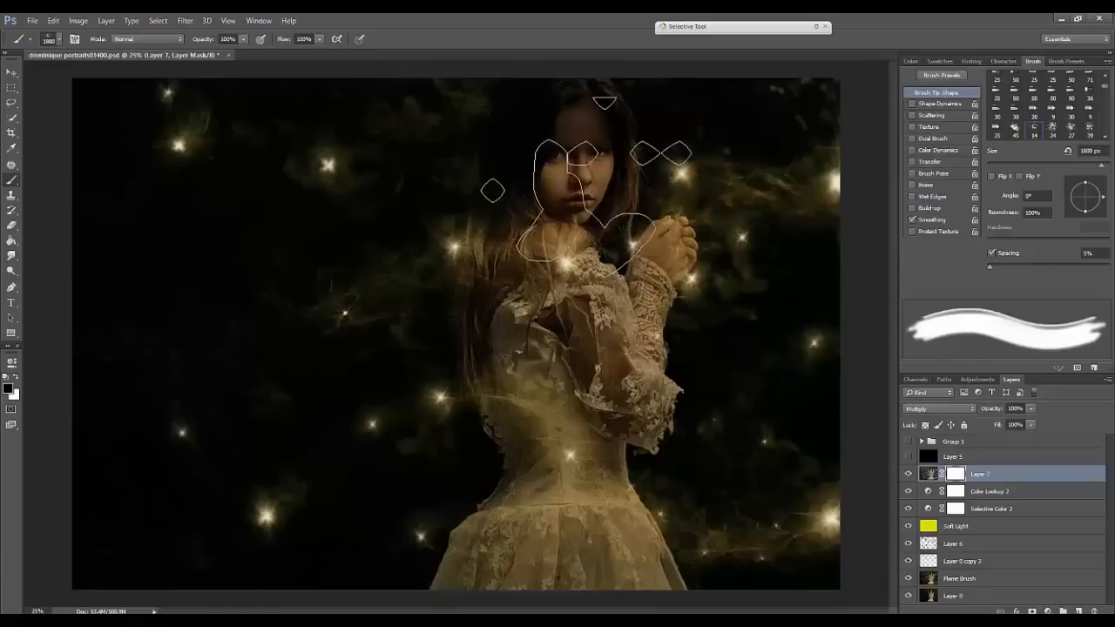
{"action": "mouse_move", "coordinate": [623, 187]}
{"action": "left_mouse_down"}
{"action": "mouse_move", "coordinate": [651, 259]}
{"action": "mouse_move", "coordinate": [597, 331]}
{"action": "mouse_move", "coordinate": [561, 296]}
{"action": "mouse_move", "coordinate": [392, 345]}
{"action": "mouse_move", "coordinate": [477, 301]}
{"action": "mouse_move", "coordinate": [654, 320]}
{"action": "mouse_move", "coordinate": [294, 328]}
{"action": "mouse_move", "coordinate": [657, 205]}
{"action": "mouse_move", "coordinate": [714, 200]}
{"action": "left_mouse_up"}
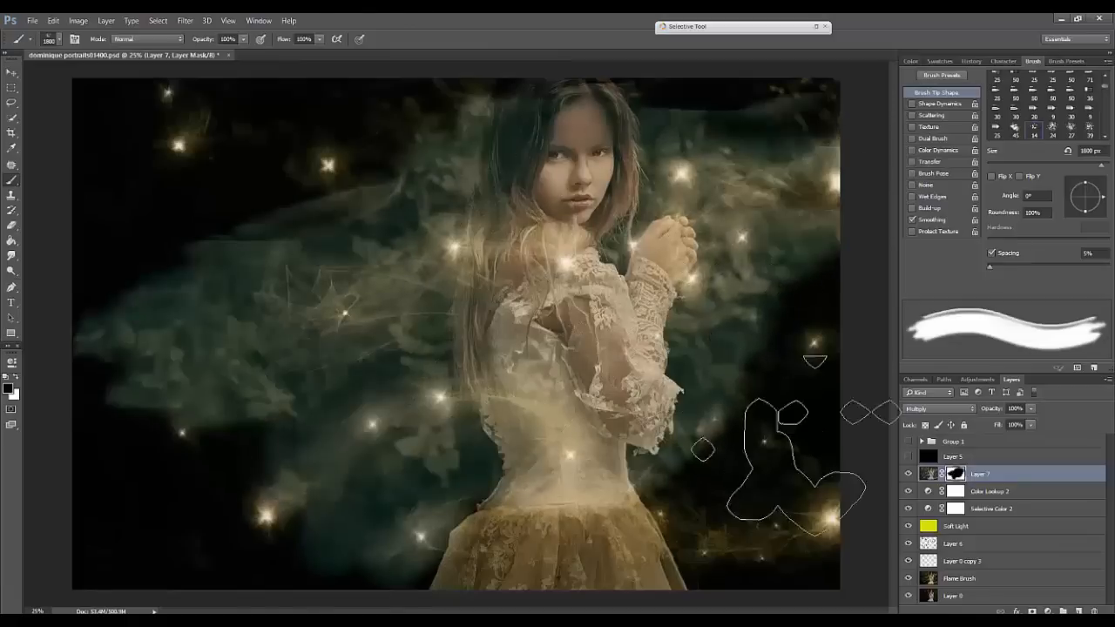
{"action": "left_click", "coordinate": [908, 474]}
{"action": "left_click", "coordinate": [910, 474]}
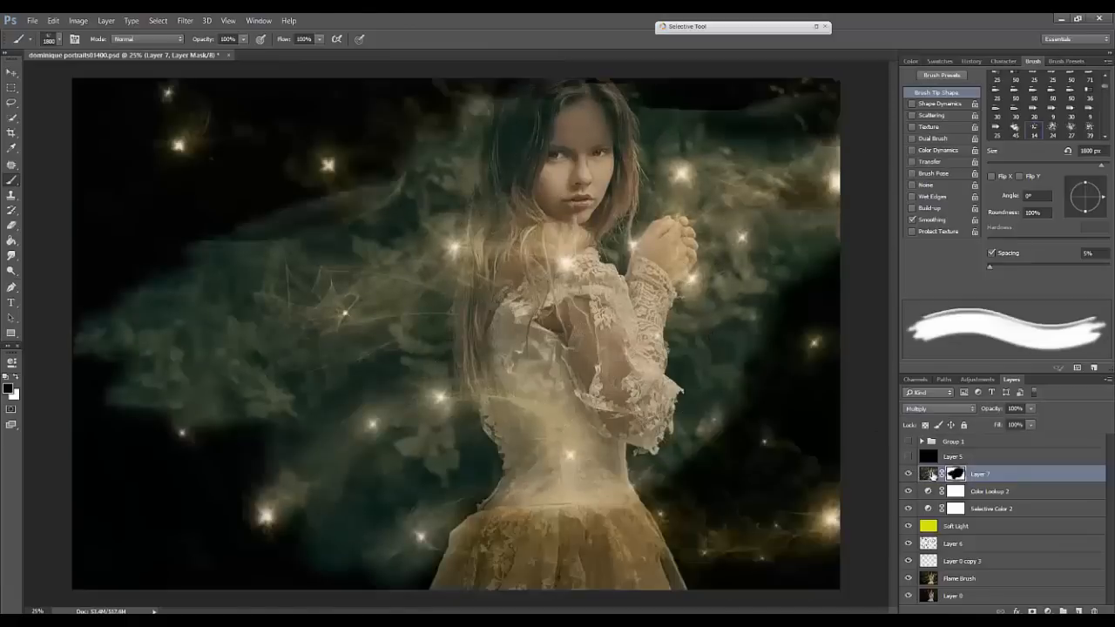
{"action": "key", "text": "ctrl+BackSpace"}
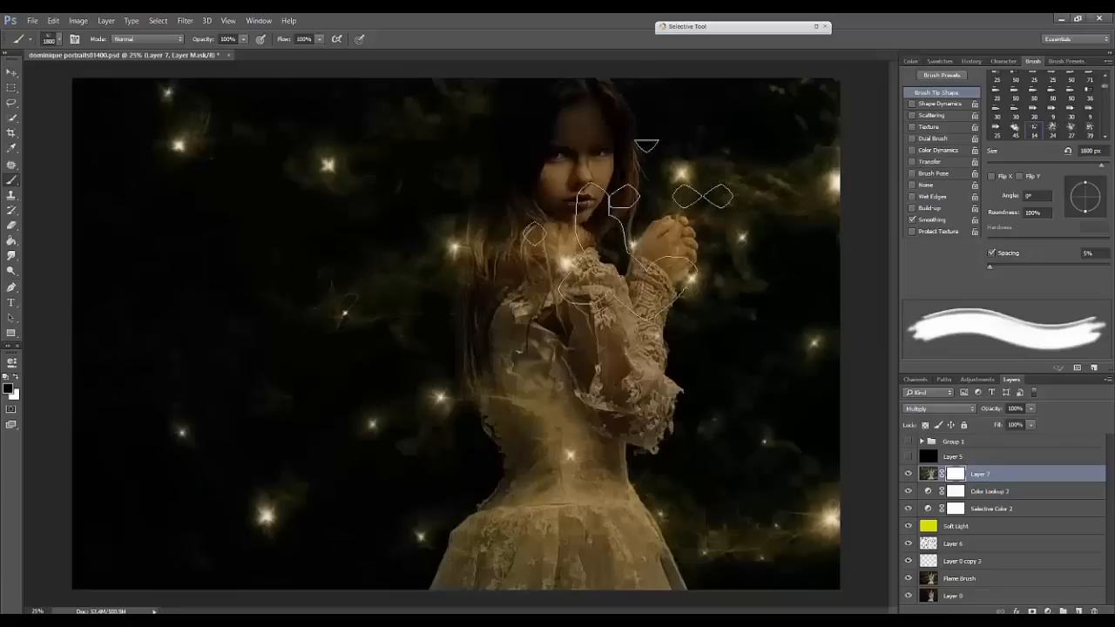
Step: Paint black on Layer 7's mask over the girl with a soft round 1800 px brush at 0% hardness and 12% flow
{"action": "left_click", "coordinate": [58, 38]}
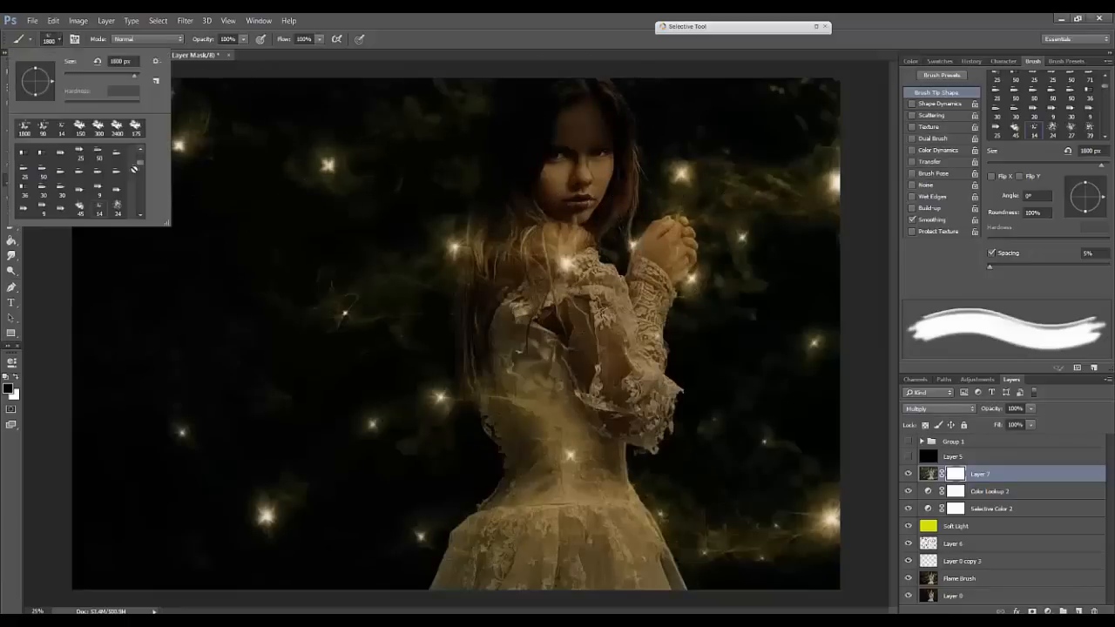
{"action": "left_click", "coordinate": [141, 149]}
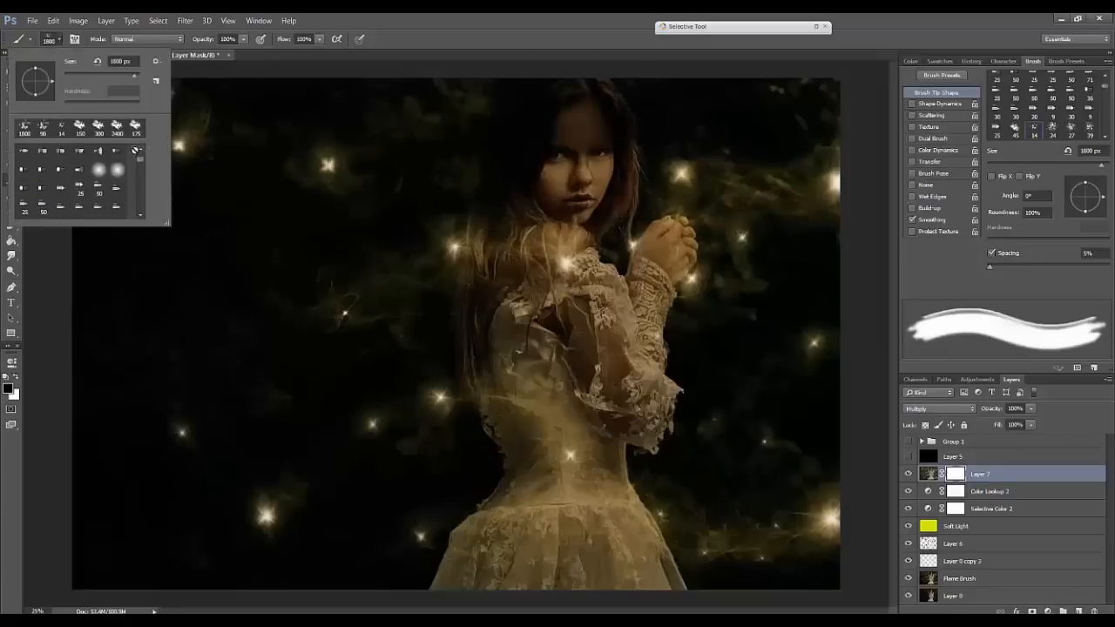
{"action": "left_click", "coordinate": [99, 156]}
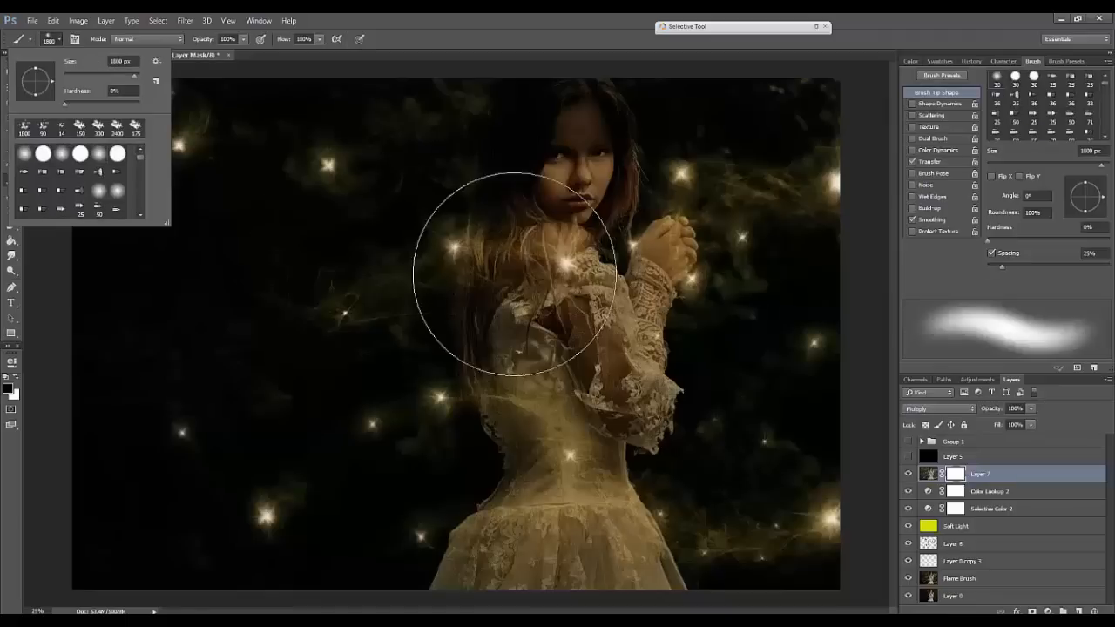
{"action": "left_click", "coordinate": [469, 26]}
{"action": "left_click", "coordinate": [320, 39]}
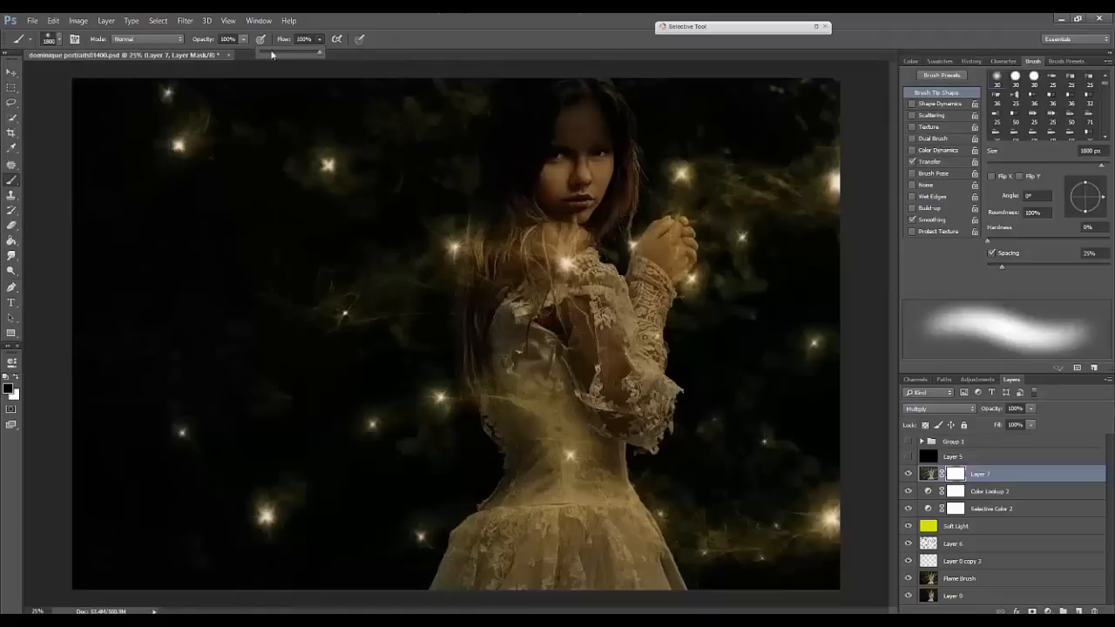
{"action": "left_click", "coordinate": [267, 52]}
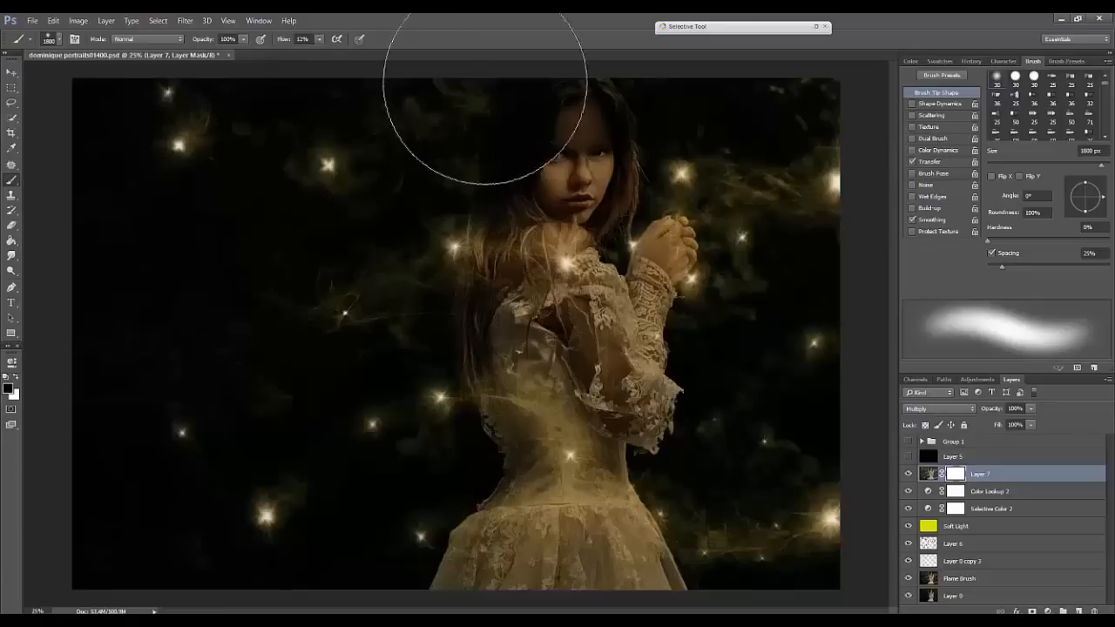
{"action": "mouse_move", "coordinate": [583, 276]}
{"action": "left_mouse_down"}
{"action": "mouse_move", "coordinate": [568, 152]}
{"action": "mouse_move", "coordinate": [547, 171]}
{"action": "mouse_move", "coordinate": [560, 223]}
{"action": "mouse_move", "coordinate": [521, 319]}
{"action": "mouse_move", "coordinate": [505, 293]}
{"action": "mouse_move", "coordinate": [556, 271]}
{"action": "mouse_move", "coordinate": [377, 317]}
{"action": "mouse_move", "coordinate": [363, 263]}
{"action": "mouse_move", "coordinate": [350, 279]}
{"action": "mouse_move", "coordinate": [578, 255]}
{"action": "mouse_move", "coordinate": [594, 226]}
{"action": "mouse_move", "coordinate": [599, 249]}
{"action": "mouse_move", "coordinate": [569, 126]}
{"action": "mouse_move", "coordinate": [525, 222]}
{"action": "mouse_move", "coordinate": [553, 352]}
{"action": "mouse_move", "coordinate": [528, 444]}
{"action": "mouse_move", "coordinate": [480, 466]}
{"action": "mouse_move", "coordinate": [541, 366]}
{"action": "mouse_move", "coordinate": [463, 482]}
{"action": "mouse_move", "coordinate": [617, 490]}
{"action": "mouse_move", "coordinate": [684, 471]}
{"action": "mouse_move", "coordinate": [657, 369]}
{"action": "mouse_move", "coordinate": [698, 294]}
{"action": "mouse_move", "coordinate": [598, 323]}
{"action": "mouse_move", "coordinate": [553, 130]}
{"action": "mouse_move", "coordinate": [400, 135]}
{"action": "mouse_move", "coordinate": [372, 229]}
{"action": "mouse_move", "coordinate": [481, 235]}
{"action": "mouse_move", "coordinate": [132, 374]}
{"action": "mouse_move", "coordinate": [181, 276]}
{"action": "mouse_move", "coordinate": [164, 203]}
{"action": "mouse_move", "coordinate": [525, 169]}
{"action": "mouse_move", "coordinate": [269, 154]}
{"action": "mouse_move", "coordinate": [402, 274]}
{"action": "mouse_move", "coordinate": [406, 484]}
{"action": "mouse_move", "coordinate": [236, 468]}
{"action": "mouse_move", "coordinate": [820, 122]}
{"action": "mouse_move", "coordinate": [674, 169]}
{"action": "mouse_move", "coordinate": [827, 204]}
{"action": "mouse_move", "coordinate": [825, 248]}
{"action": "mouse_move", "coordinate": [735, 458]}
{"action": "mouse_move", "coordinate": [742, 546]}
{"action": "mouse_move", "coordinate": [547, 481]}
{"action": "mouse_move", "coordinate": [604, 541]}
{"action": "mouse_move", "coordinate": [536, 511]}
{"action": "mouse_move", "coordinate": [520, 170]}
{"action": "mouse_move", "coordinate": [573, 126]}
{"action": "mouse_move", "coordinate": [568, 154]}
{"action": "mouse_move", "coordinate": [645, 133]}
{"action": "left_mouse_up"}
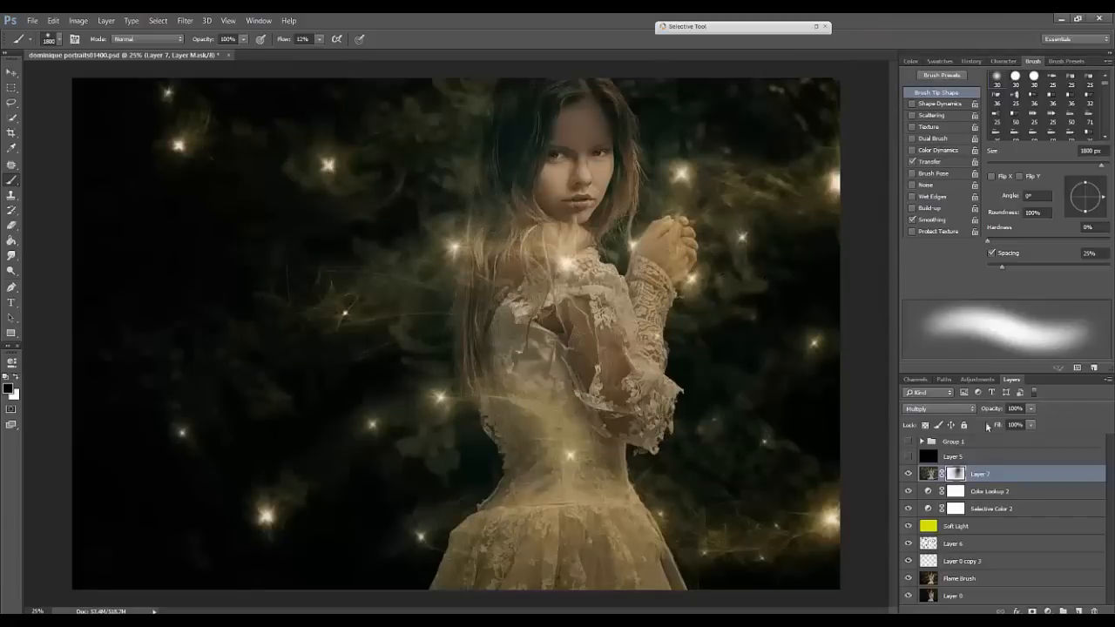
Step: Lower Layer 7's opacity to 45% and toggle its visibility to compare the darkening
{"action": "left_click", "coordinate": [1031, 408]}
{"action": "left_click_drag", "start_coordinate": [1009, 425], "coordinate": [994, 421]}
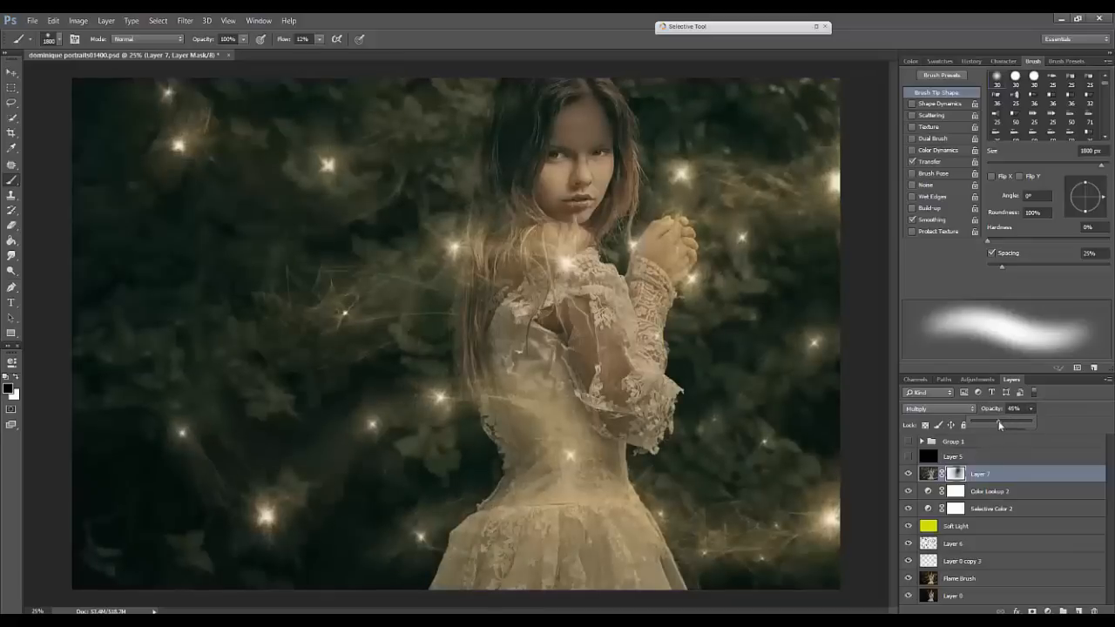
{"action": "left_click", "coordinate": [909, 475]}
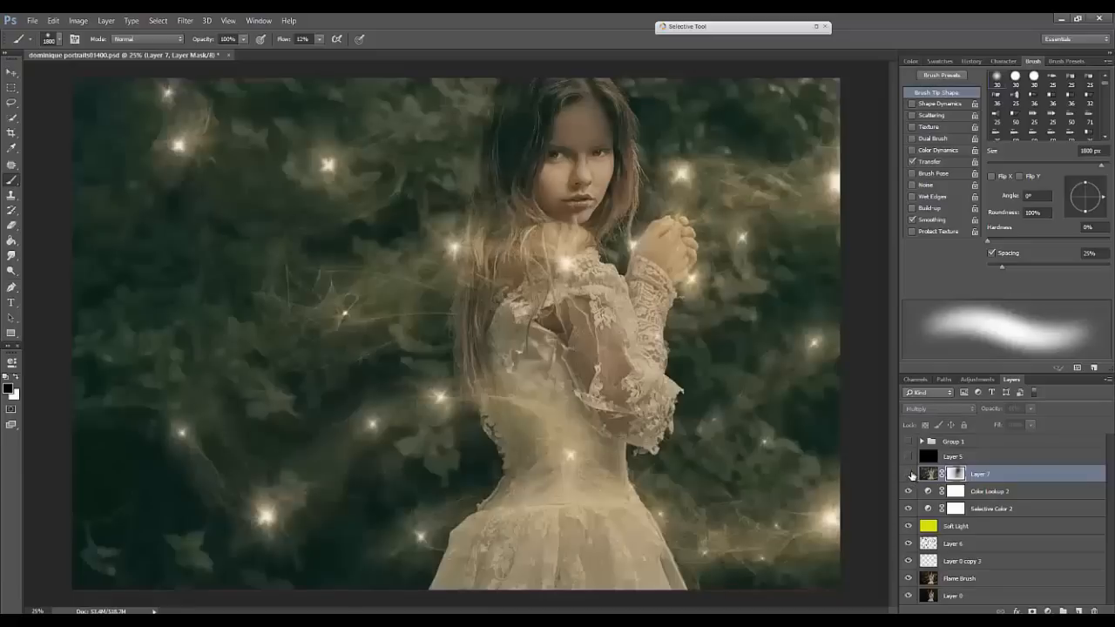
{"action": "left_click", "coordinate": [909, 475]}
{"action": "left_click", "coordinate": [910, 475]}
{"action": "left_click", "coordinate": [909, 474]}
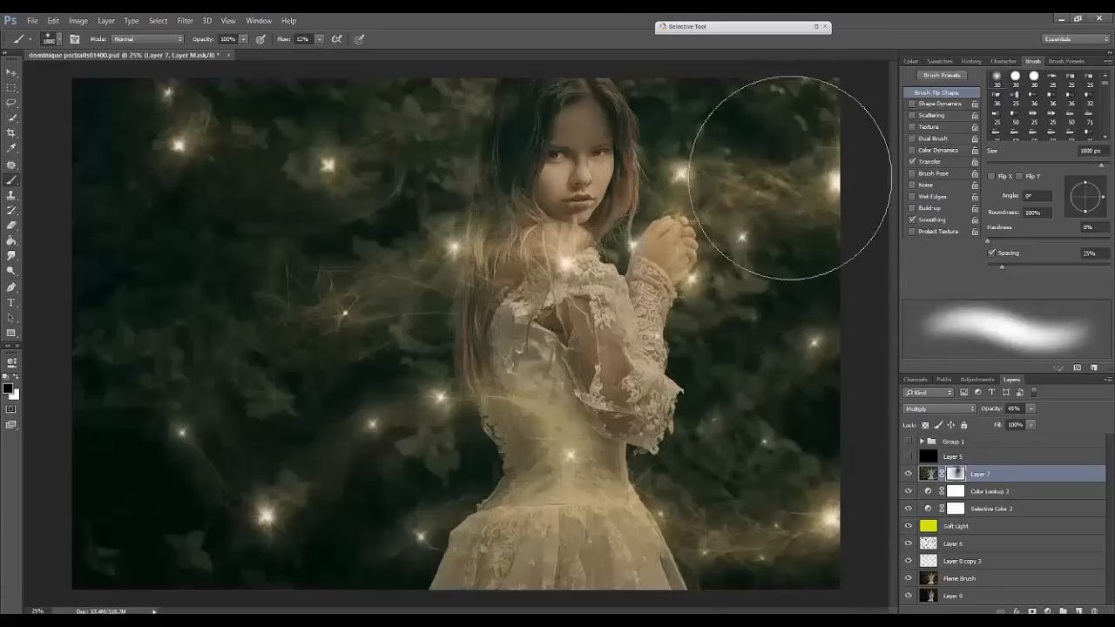
{"action": "left_click", "coordinate": [909, 474]}
{"action": "left_click", "coordinate": [908, 475]}
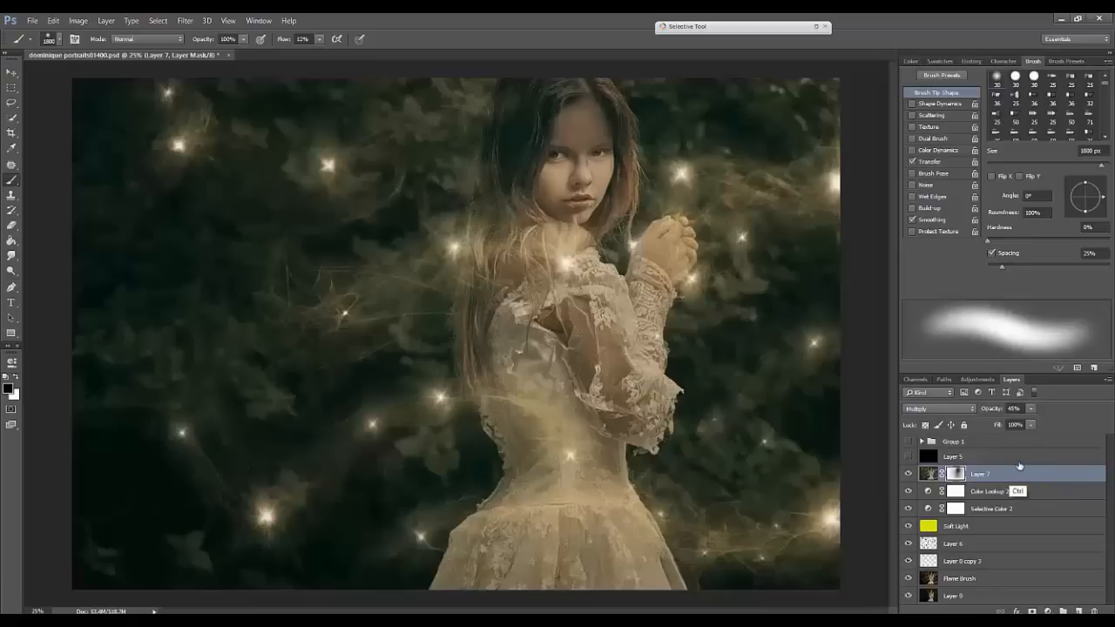
Step: Examine the girl's face and the surrounding lights at 50% zoom and return to the full image view
{"action": "key", "text": "ctrl+plus"}
{"action": "key", "text": "ctrl+plus"}
{"action": "mouse_move", "coordinate": [715, 180]}
{"action": "left_mouse_down"}
{"action": "mouse_move", "coordinate": [672, 425]}
{"action": "mouse_move", "coordinate": [673, 415]}
{"action": "left_mouse_up"}
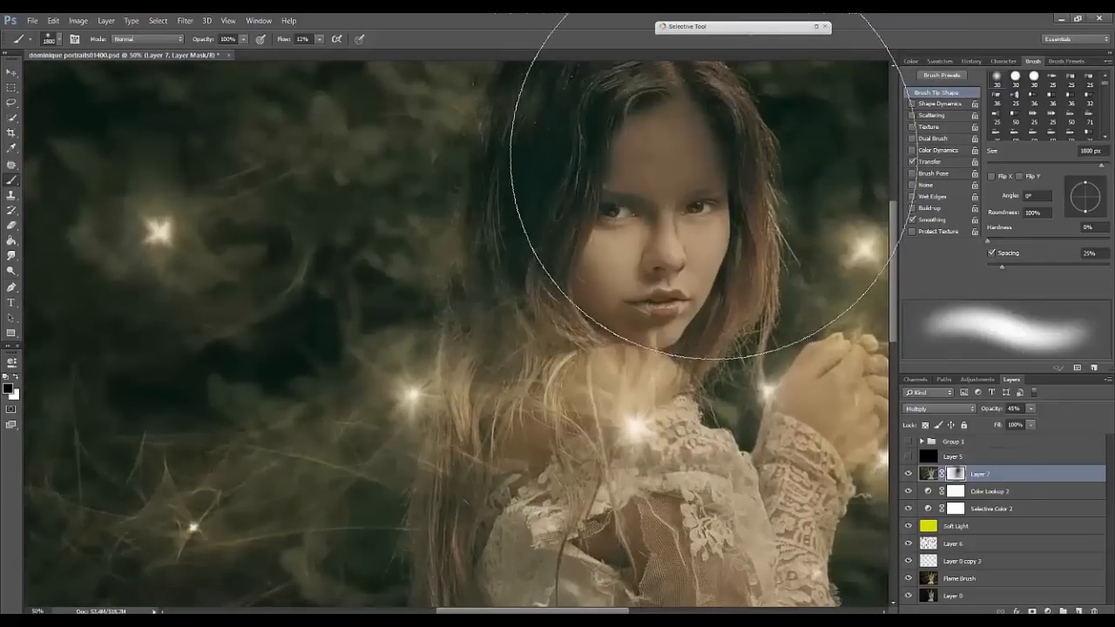
{"action": "key", "text": "ctrl+minus"}
{"action": "key", "text": "ctrl+minus"}
{"action": "key", "text": "ctrl+minus"}
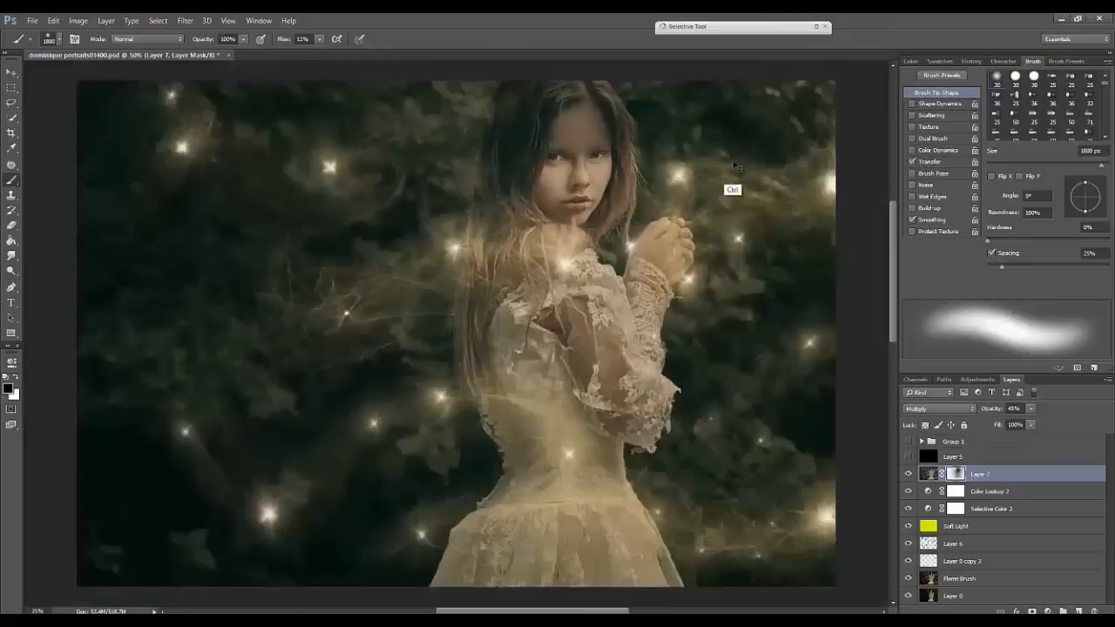
{"action": "key", "text": "ctrl+plus"}
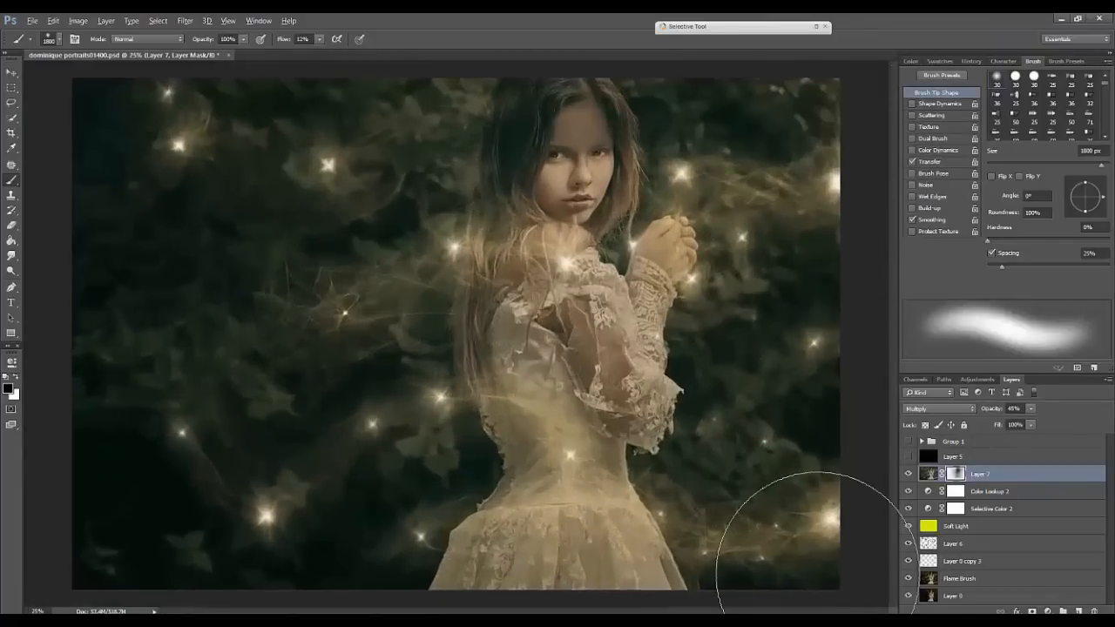
Step: Stamp the visible layers onto a new layer above Layer 7 and open Unsharp Mask with its preview centred on the eye
{"action": "key", "text": "ctrl+shift+alt+e"}
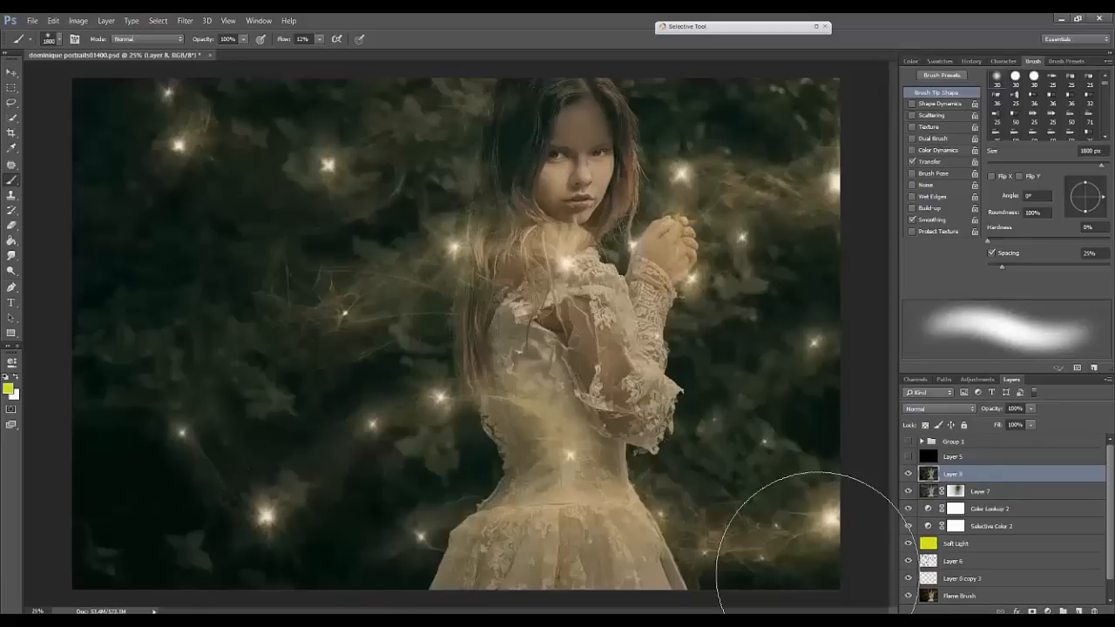
{"action": "left_click", "coordinate": [185, 21]}
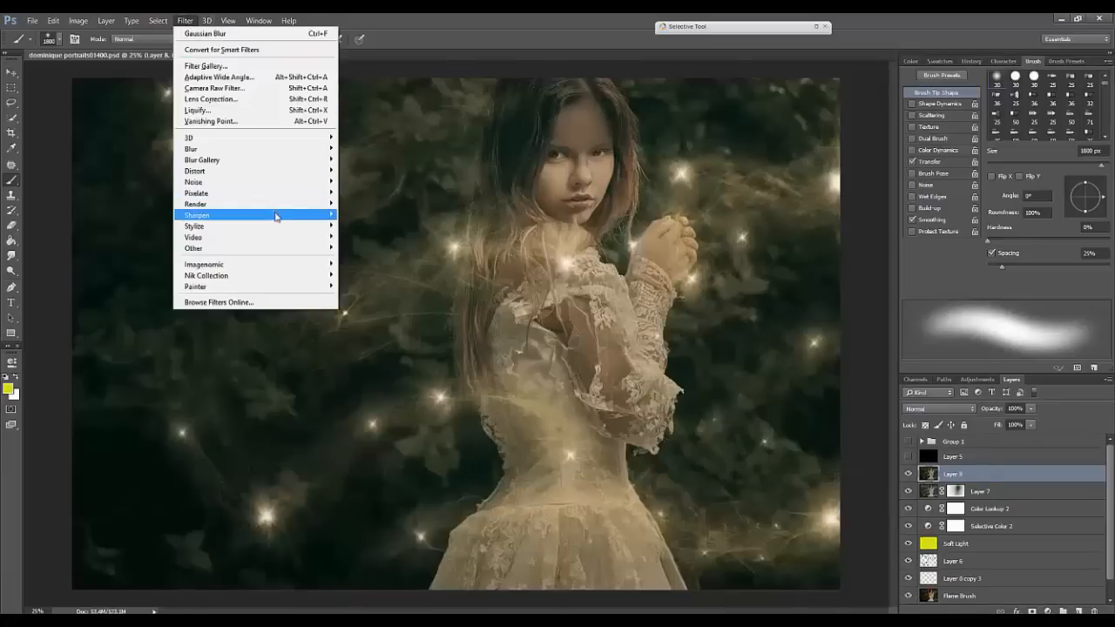
{"action": "mouse_move", "coordinate": [277, 217]}
{"action": "left_click", "coordinate": [162, 270]}
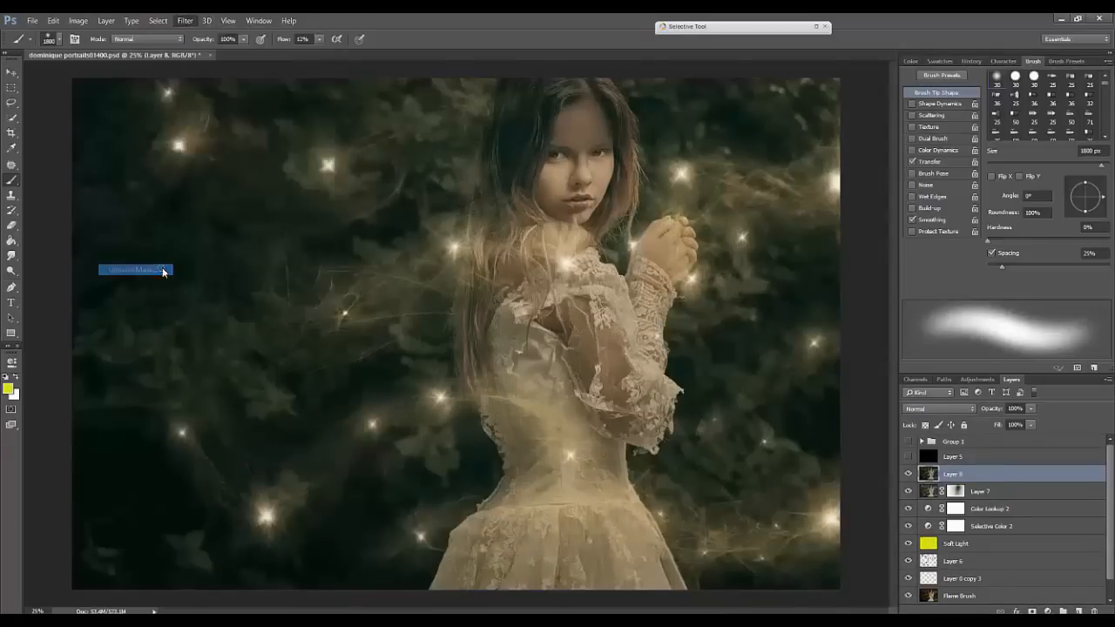
{"action": "left_click_drag", "start_coordinate": [741, 186], "coordinate": [730, 217]}
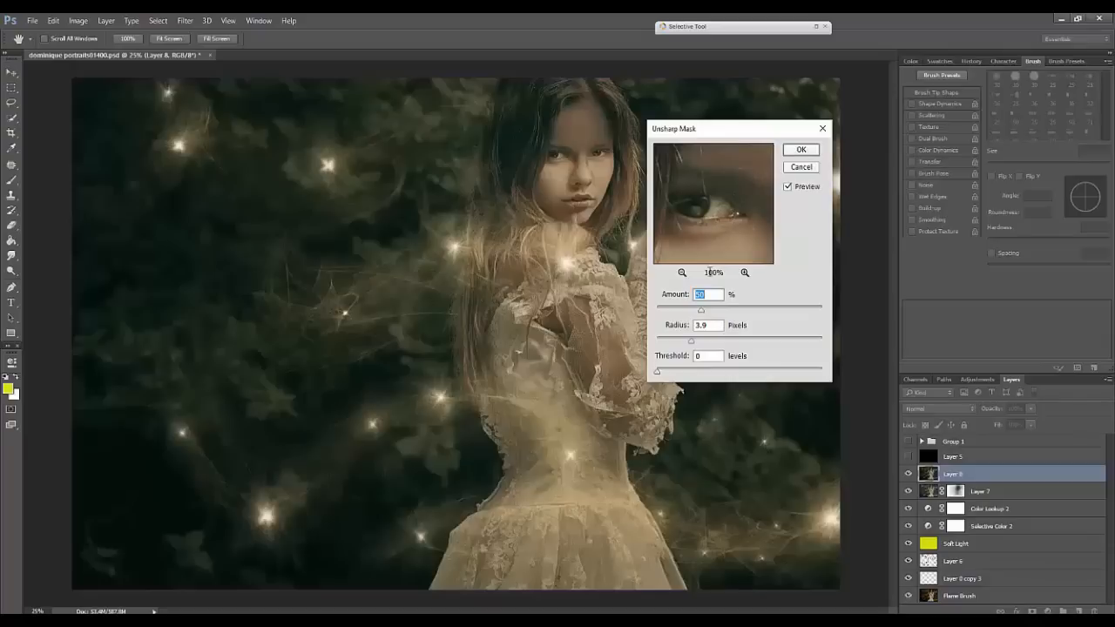
{"action": "left_click_drag", "start_coordinate": [734, 207], "coordinate": [745, 201]}
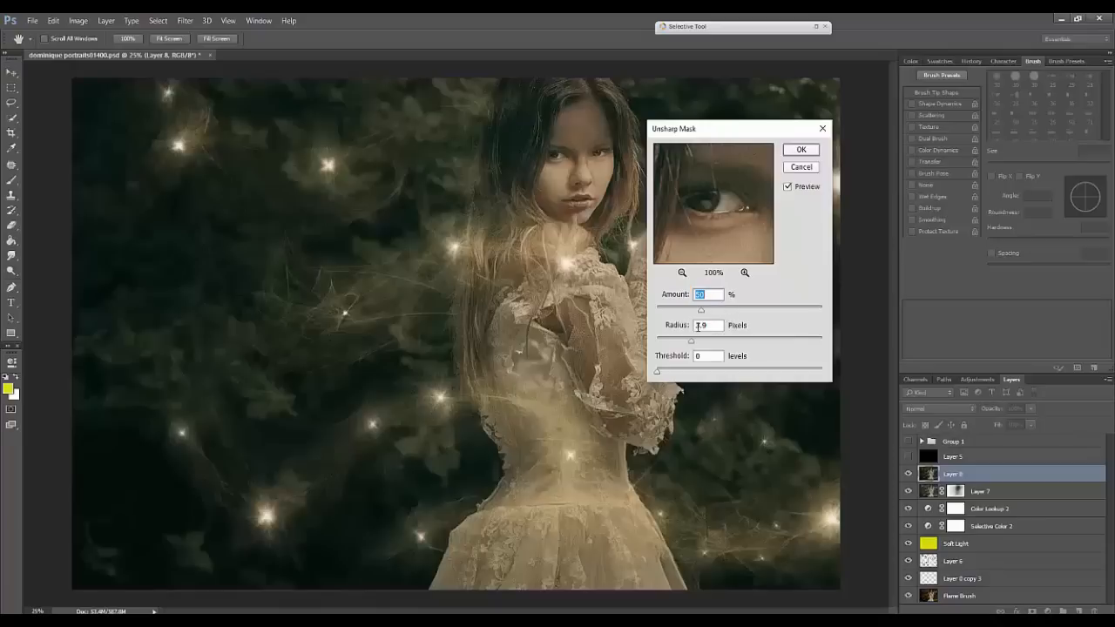
Step: Try an exaggerated Unsharp Mask radius, then set the radius to 3 pixels with threshold 0
{"action": "left_click_drag", "start_coordinate": [691, 373], "coordinate": [640, 375]}
{"action": "left_click_drag", "start_coordinate": [743, 344], "coordinate": [804, 343]}
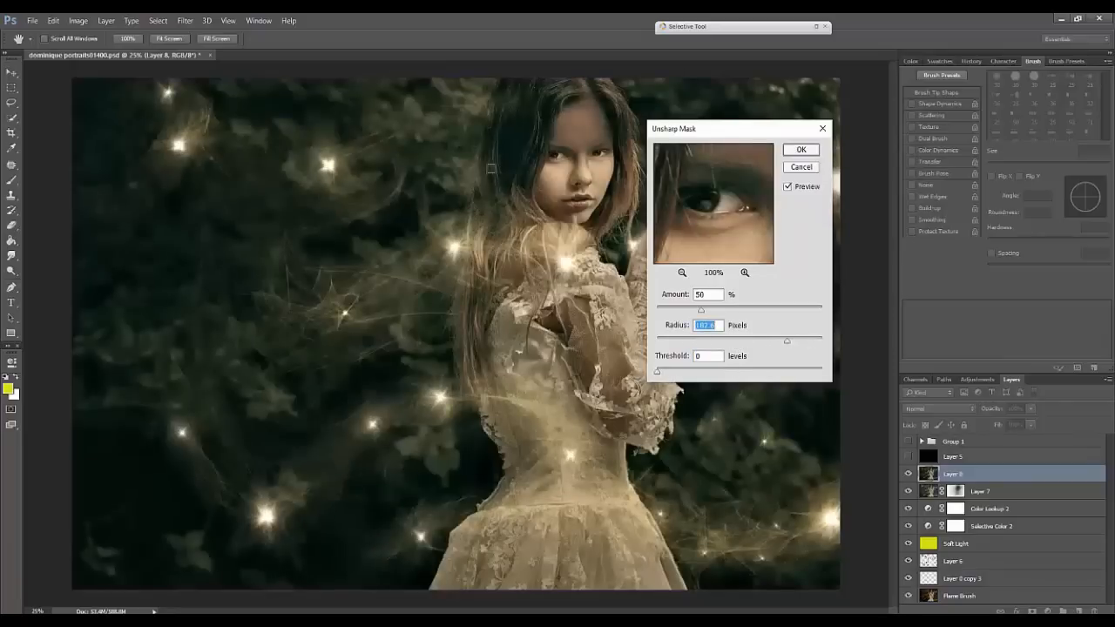
{"action": "left_click", "coordinate": [675, 340]}
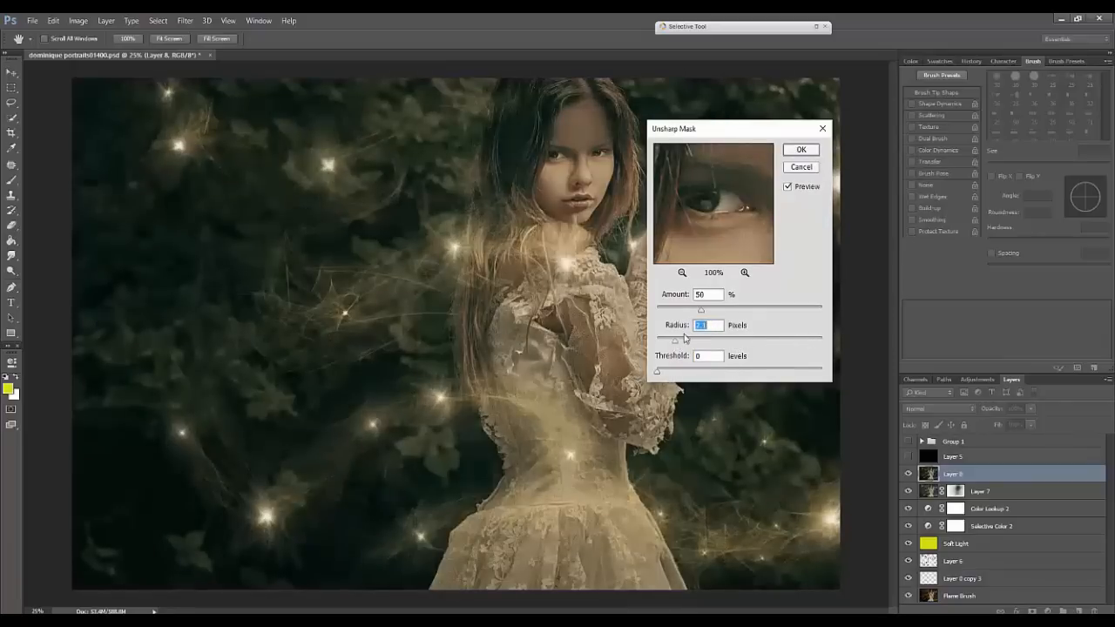
{"action": "type", "text": "3"}
Step: Test a much stronger sharpening amount, set Amount to 53%, and apply Unsharp Mask to Layer 8
{"action": "left_click_drag", "start_coordinate": [702, 310], "coordinate": [789, 311]}
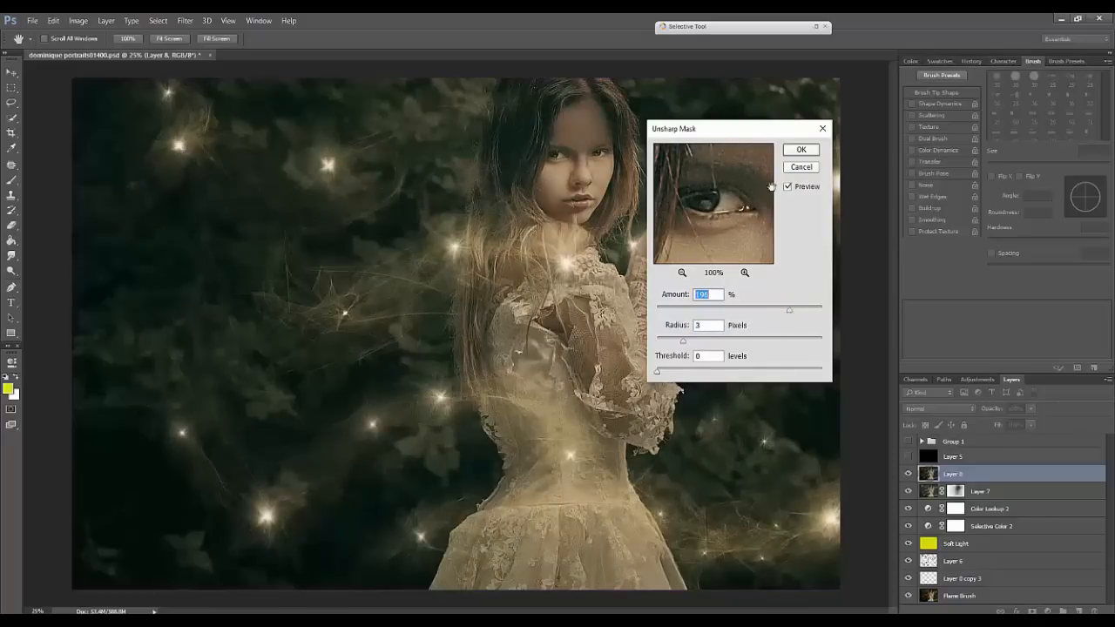
{"action": "left_click", "coordinate": [703, 308]}
{"action": "left_click_drag", "start_coordinate": [703, 315], "coordinate": [716, 312]}
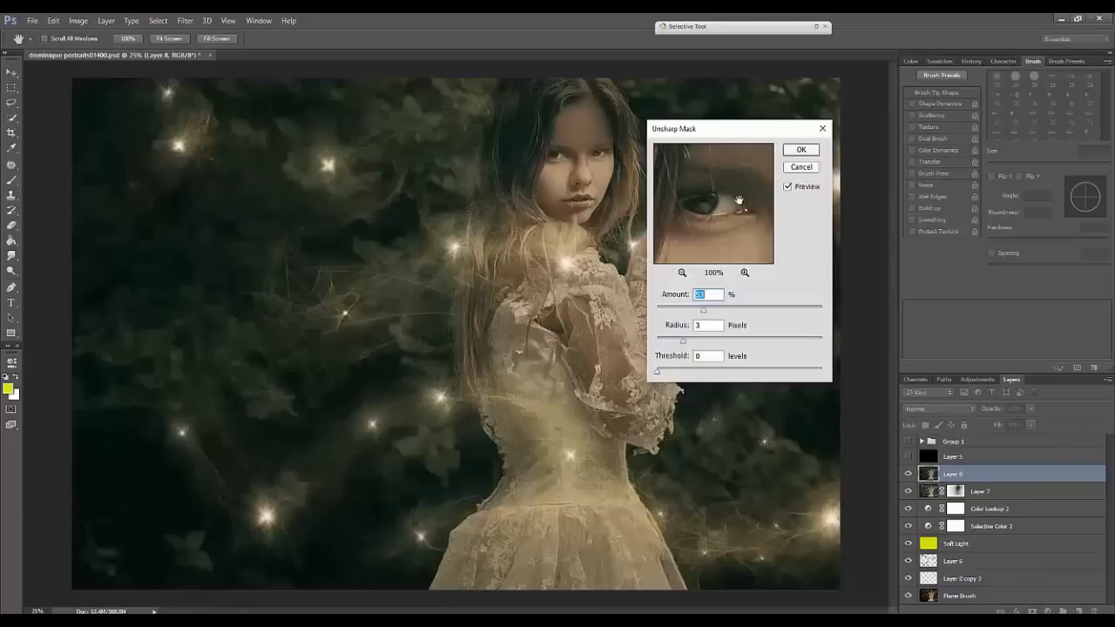
{"action": "left_click", "coordinate": [801, 151]}
{"action": "key", "text": "b"}
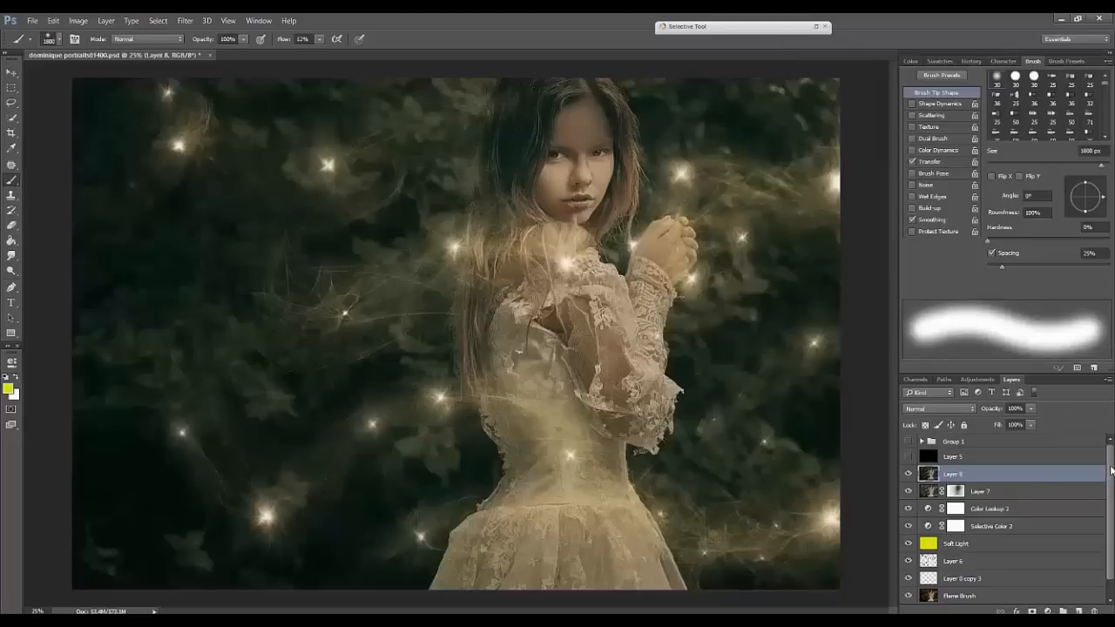
Step: Hide and restore all the effect layers from Layer 8 down to Flame Brush to compare with the original portrait
{"action": "scroll", "coordinate": [1111, 464], "scroll_direction": "down", "scroll_amount": 1}
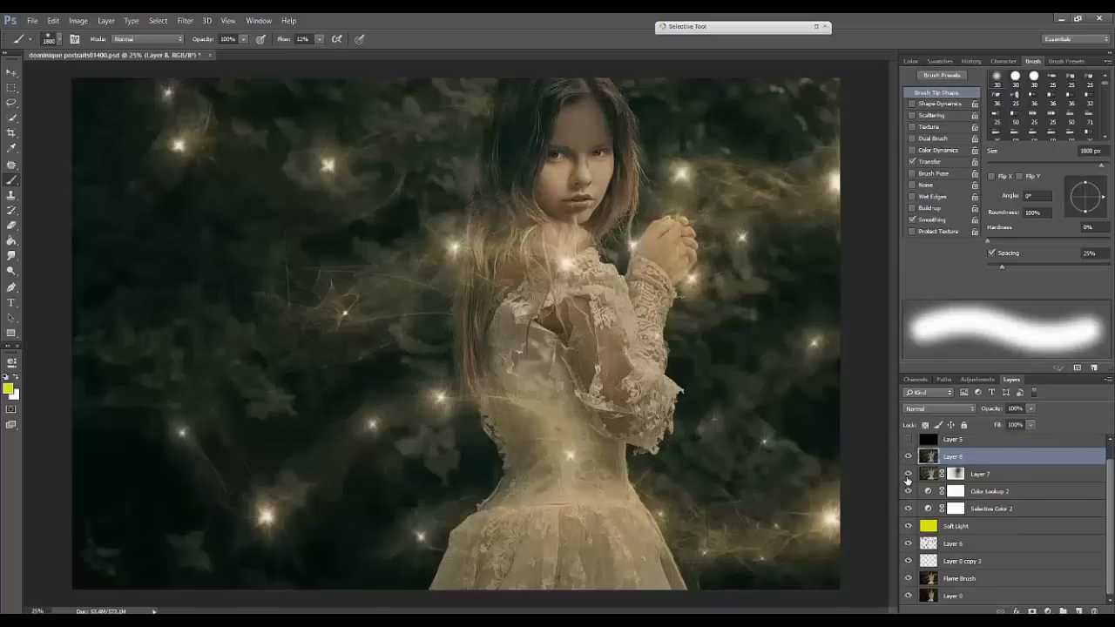
{"action": "left_click_drag", "start_coordinate": [908, 456], "coordinate": [910, 582]}
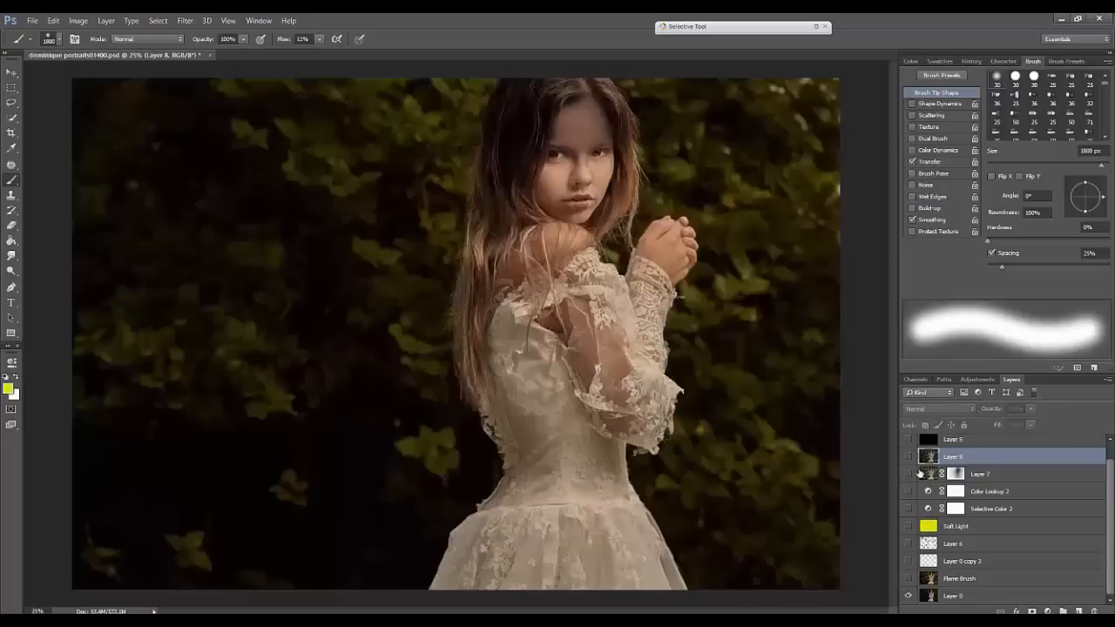
{"action": "left_click_drag", "start_coordinate": [909, 459], "coordinate": [907, 581]}
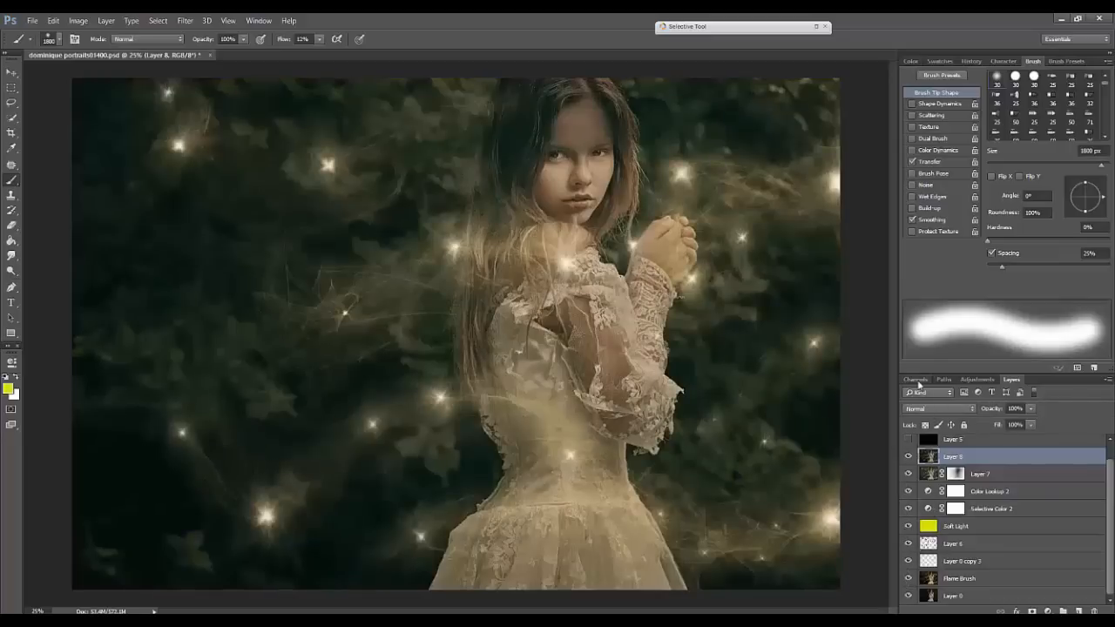